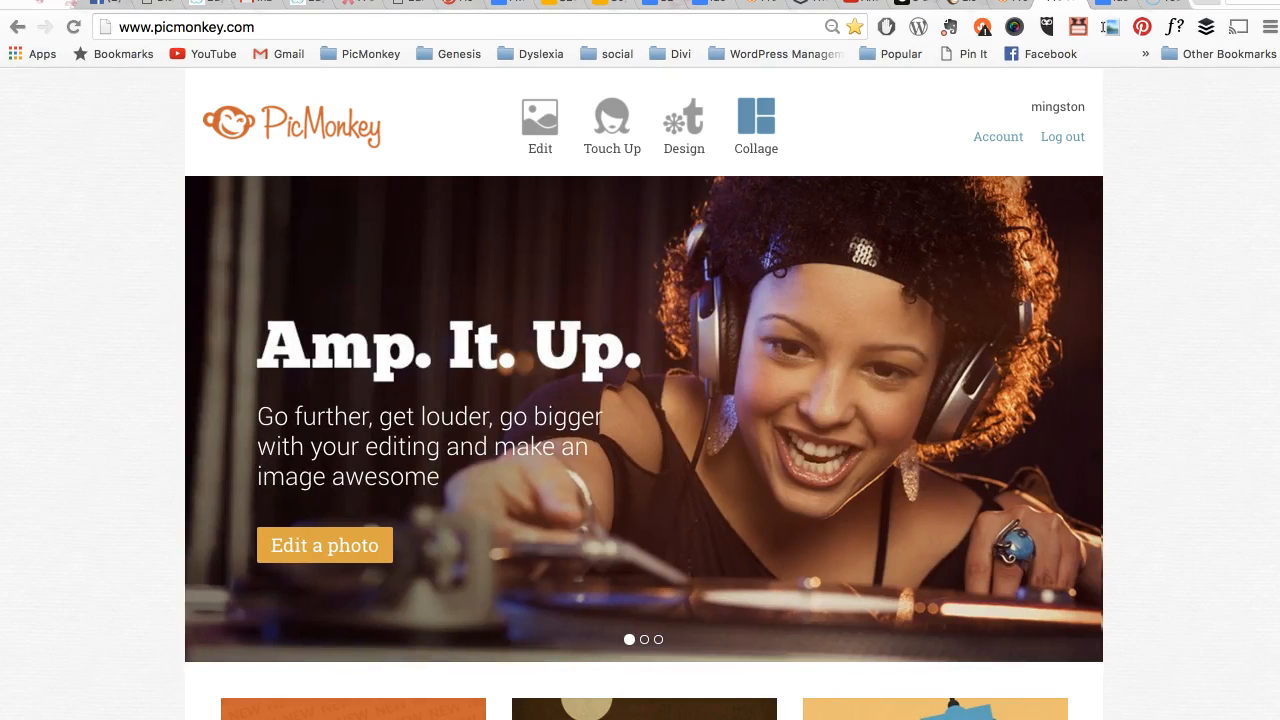
Open the photo of wooden folding rulers from the background-imager folder in Downloads for editing.
click(1112, 716)
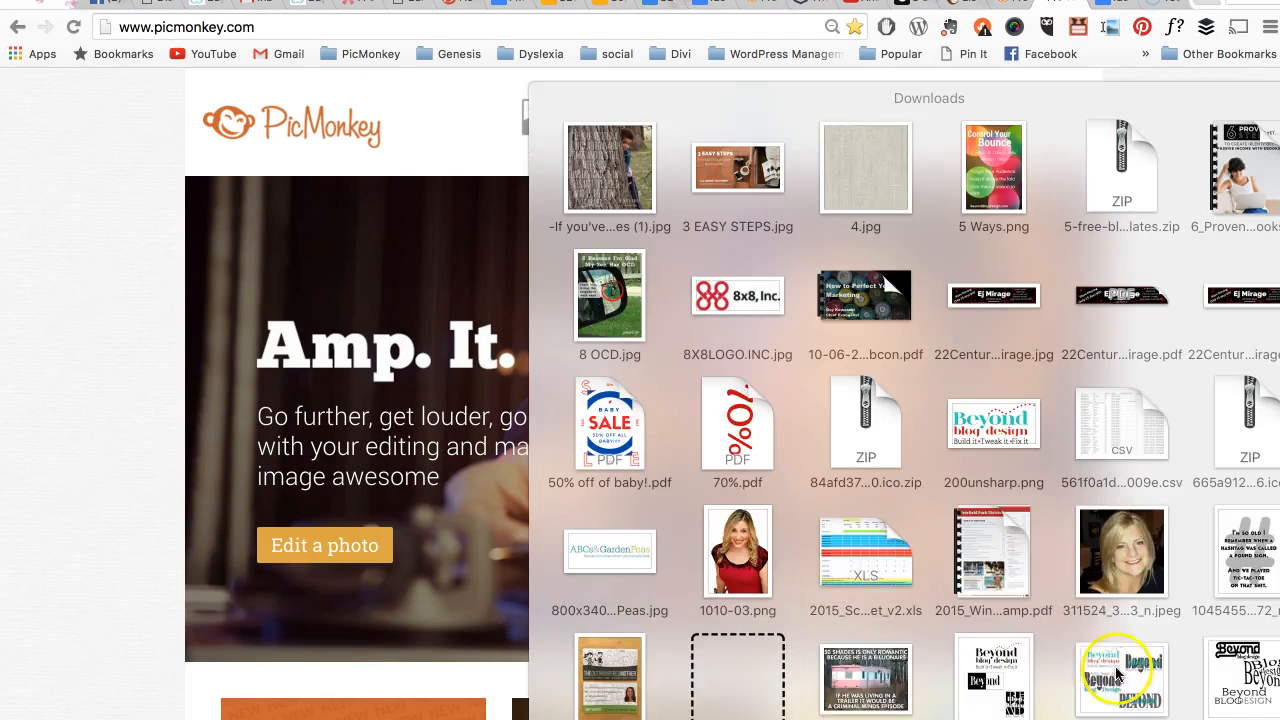
scroll(1103, 629, down, 8)
scroll(1101, 627, down, 20)
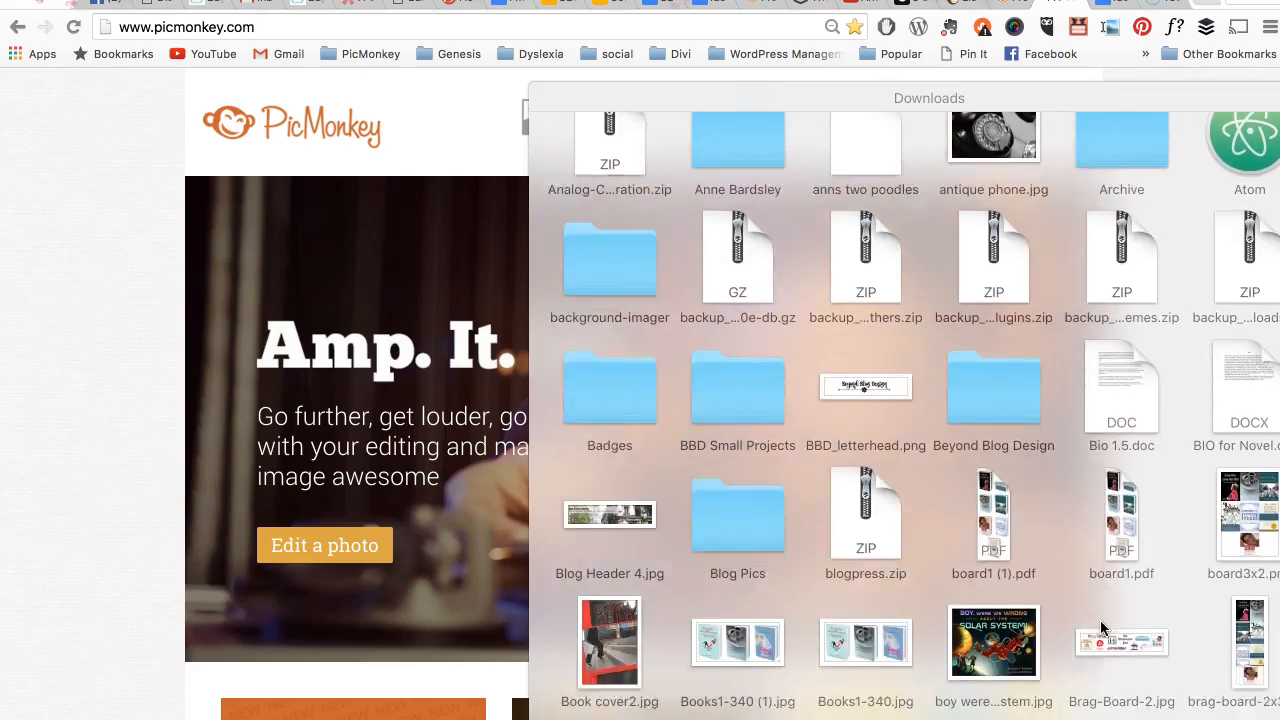
scroll(1101, 627, down, 20)
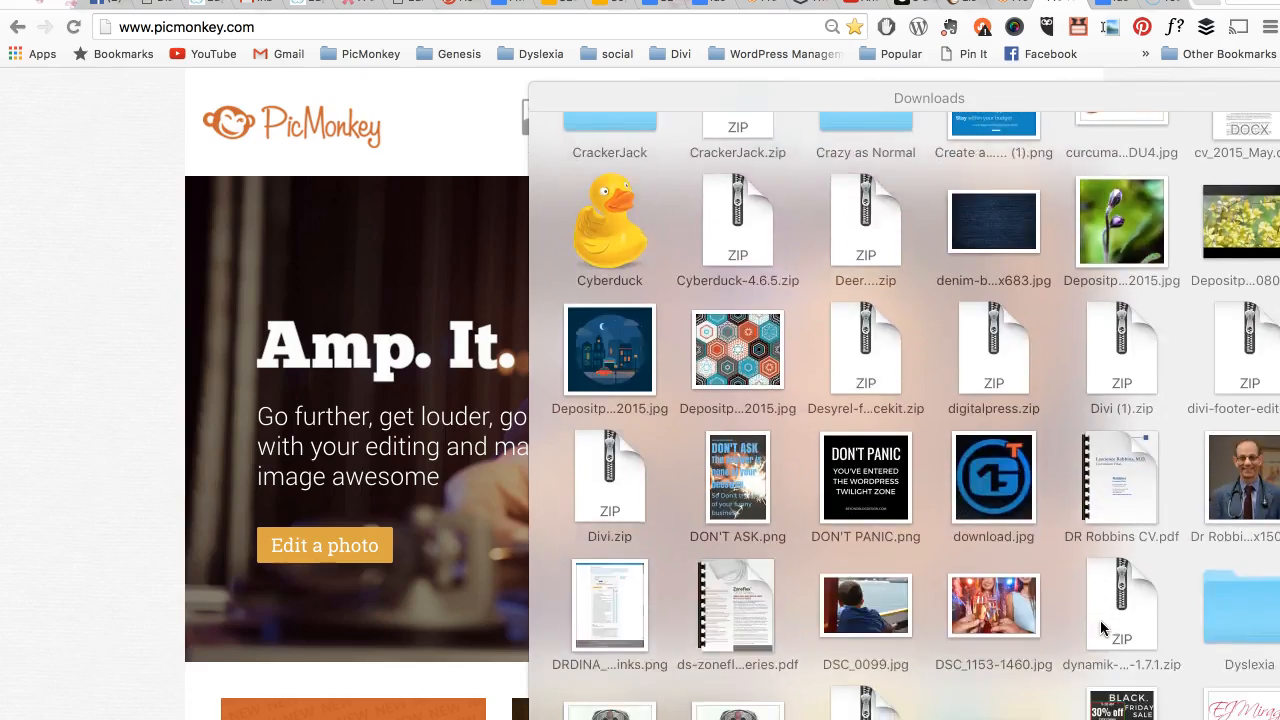
scroll(1100, 628, down, 20)
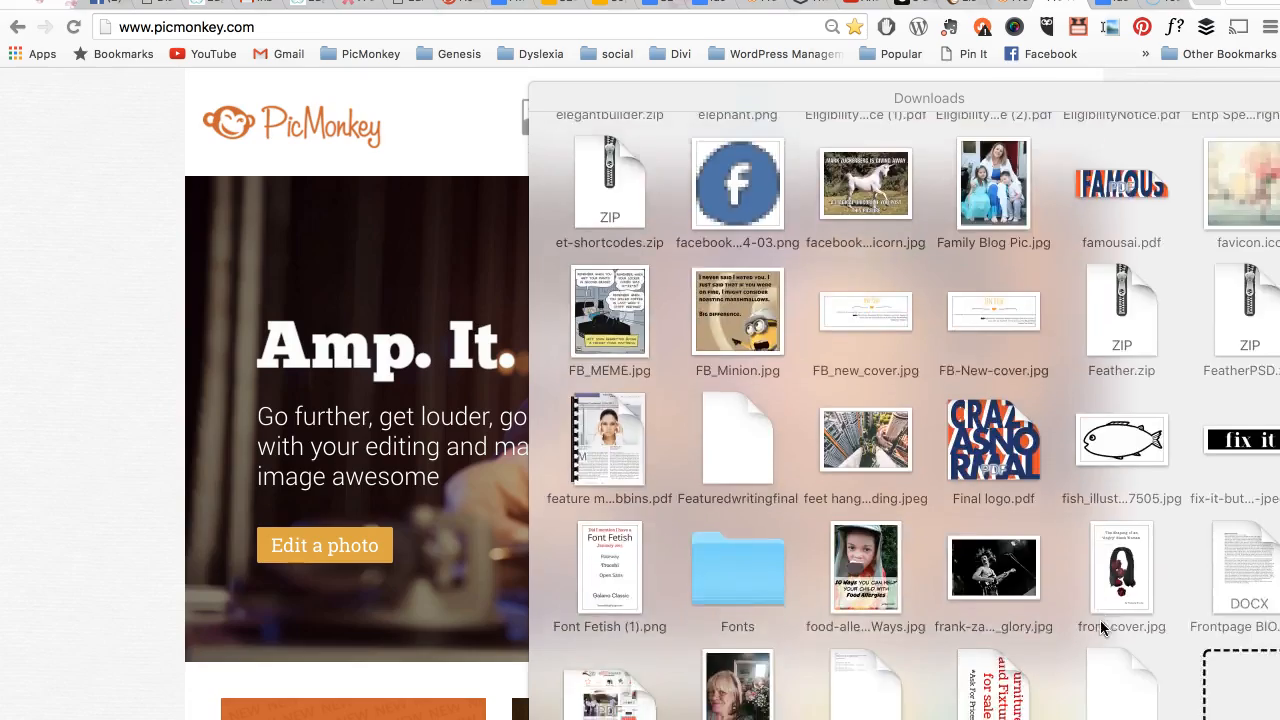
scroll(1102, 627, down, 5)
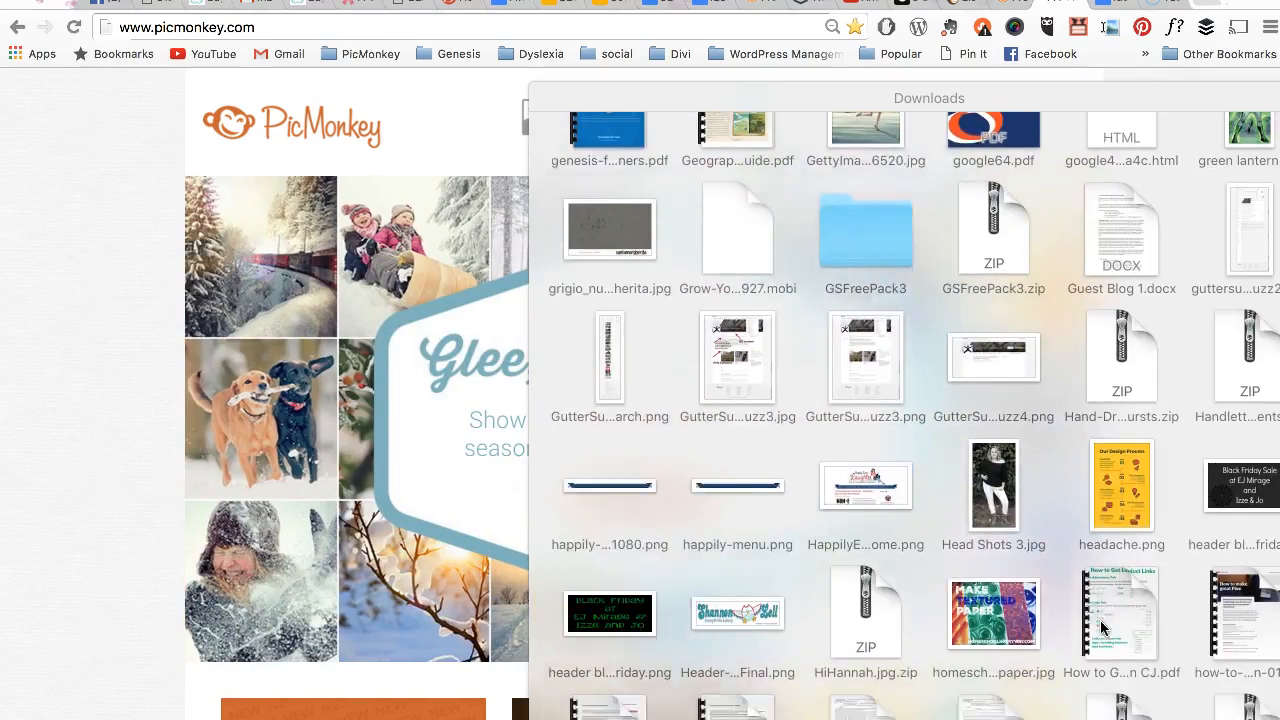
scroll(1102, 627, up, 15)
scroll(1101, 627, up, 20)
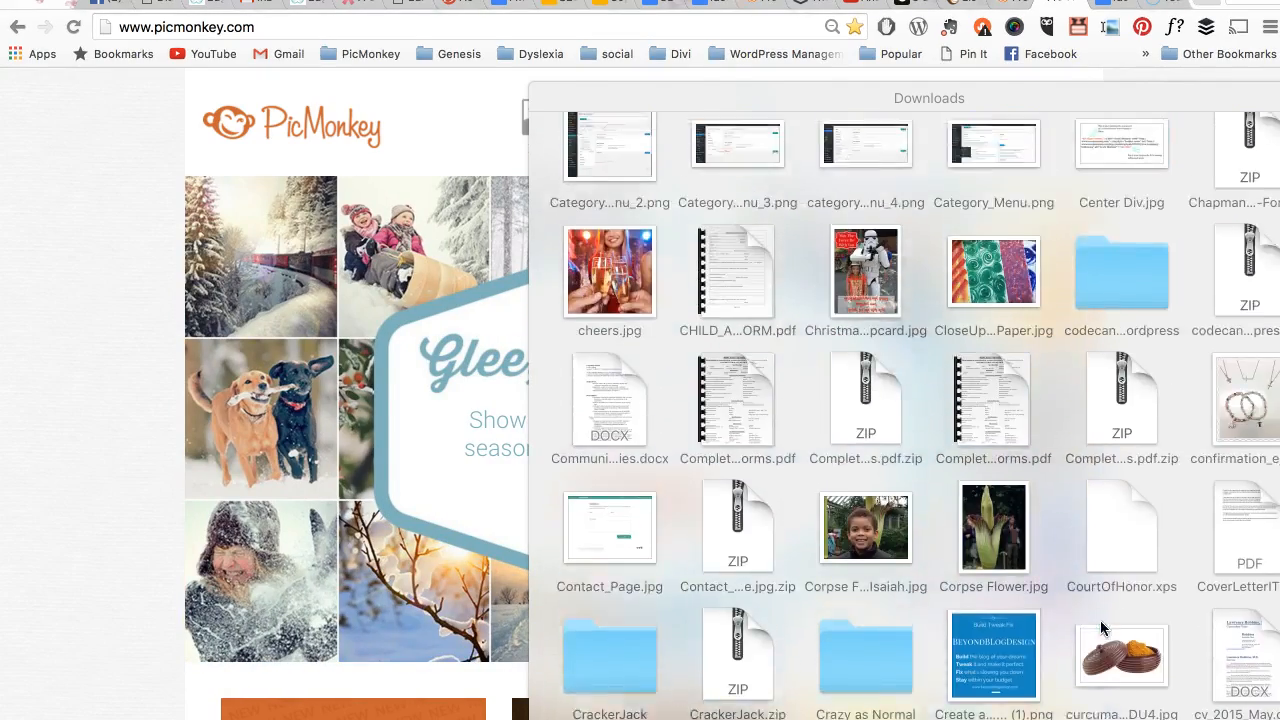
scroll(1100, 620, up, 5)
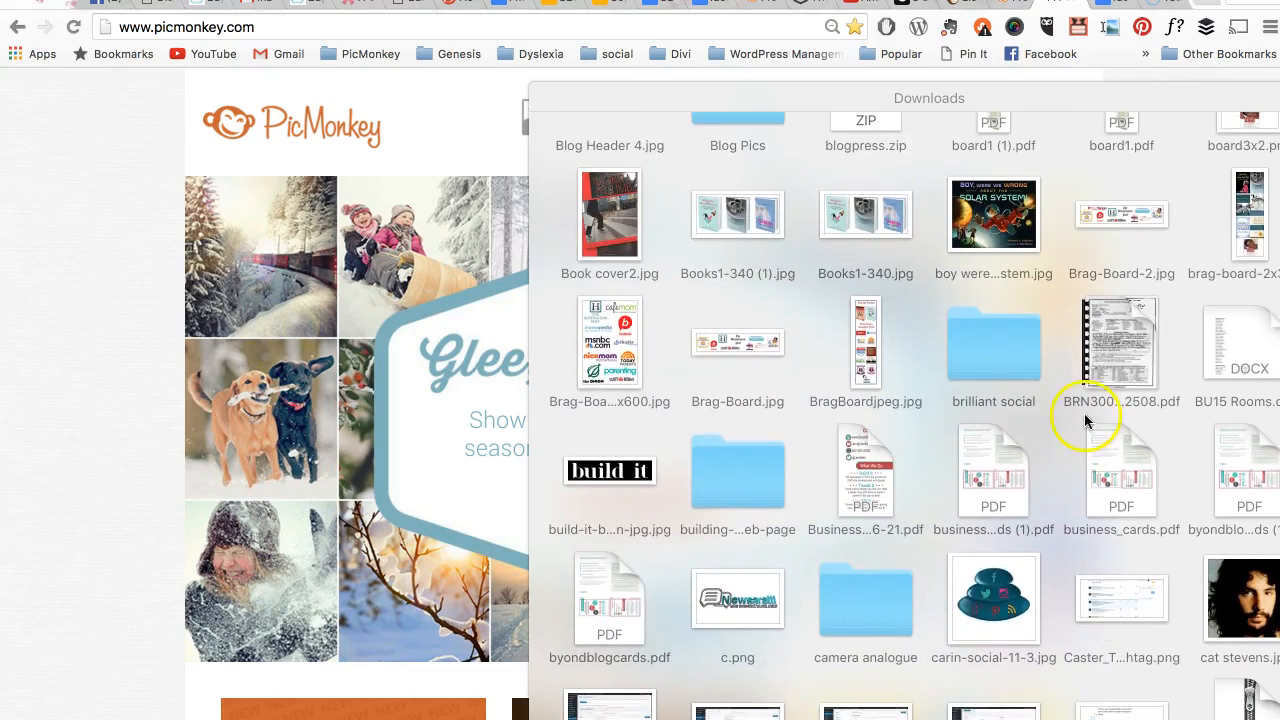
scroll(1100, 400, up, 10)
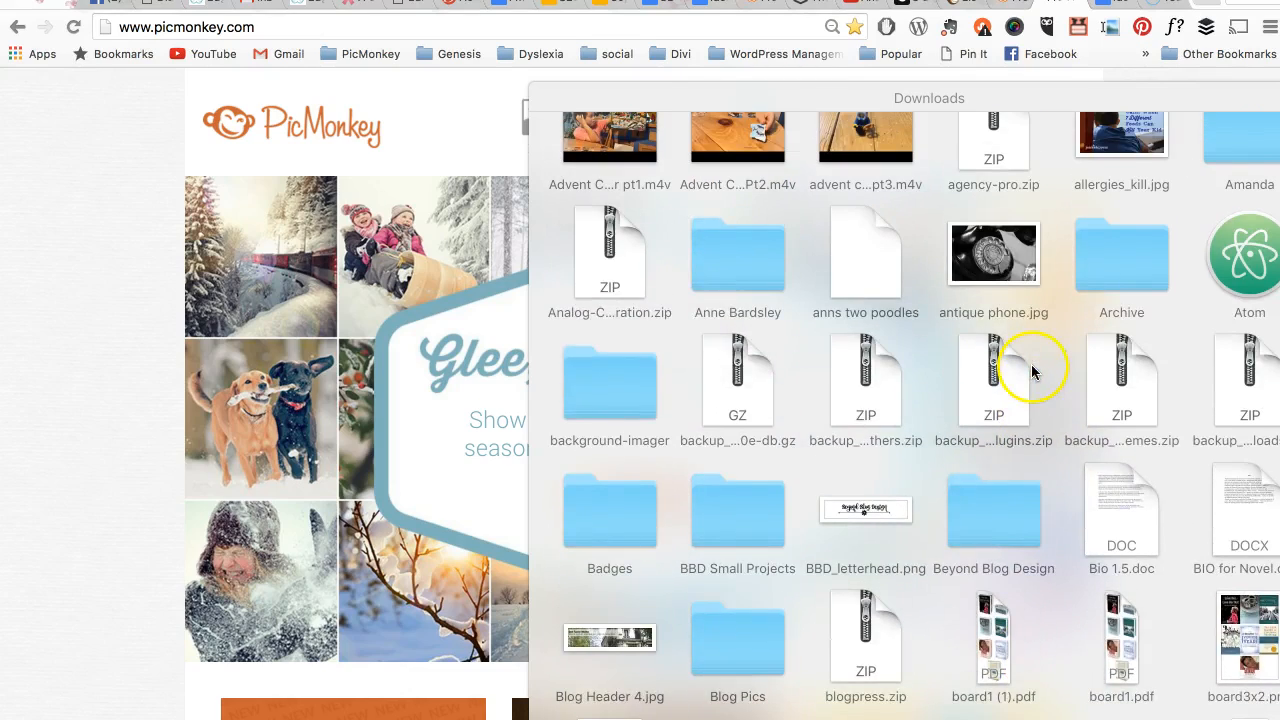
click(611, 423)
drag(829, 429, 211, 386)
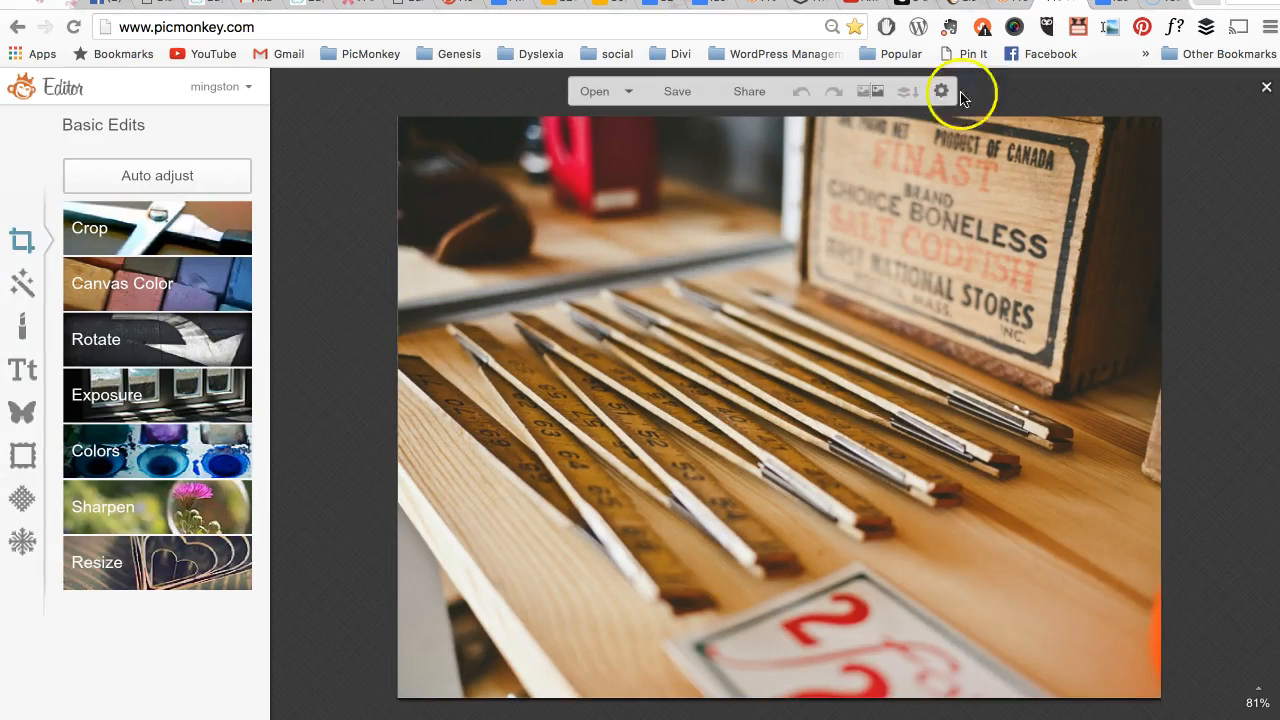
Look up the Facebook size in the Ideal Social Media Sizes document and resize the photo to 1200 pixels wide with proportions kept.
click(1115, 10)
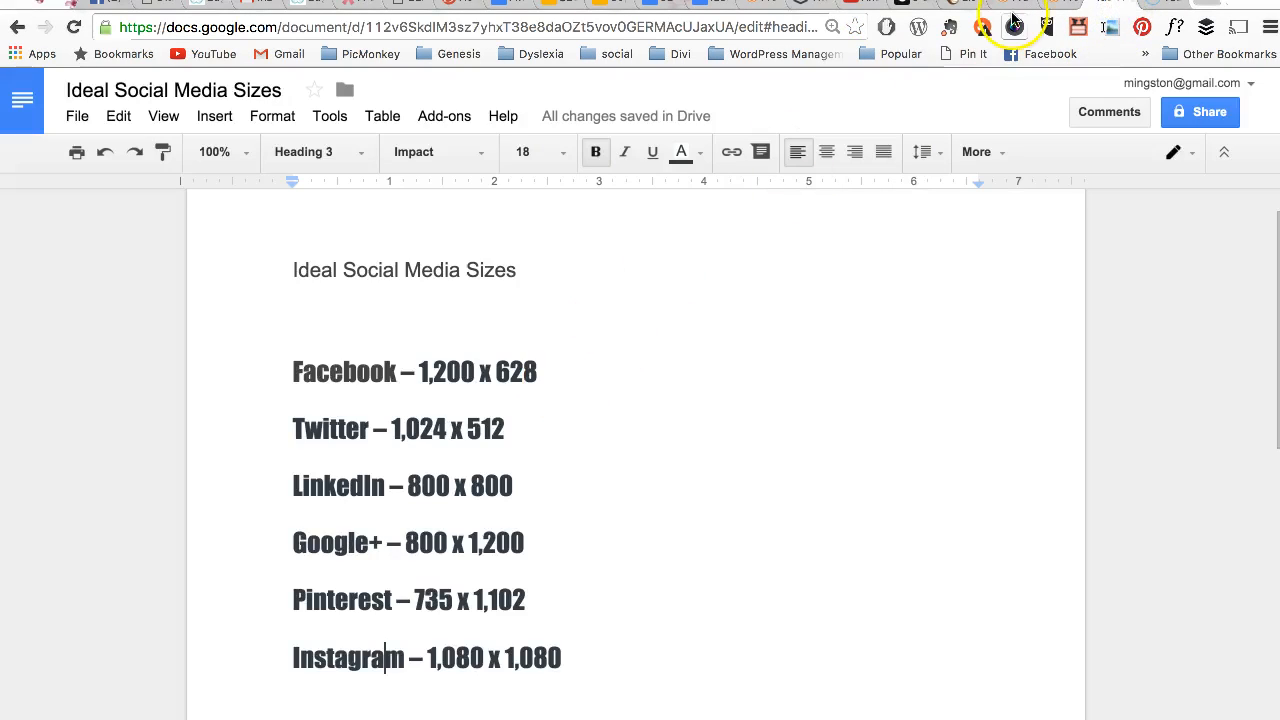
click(1060, 10)
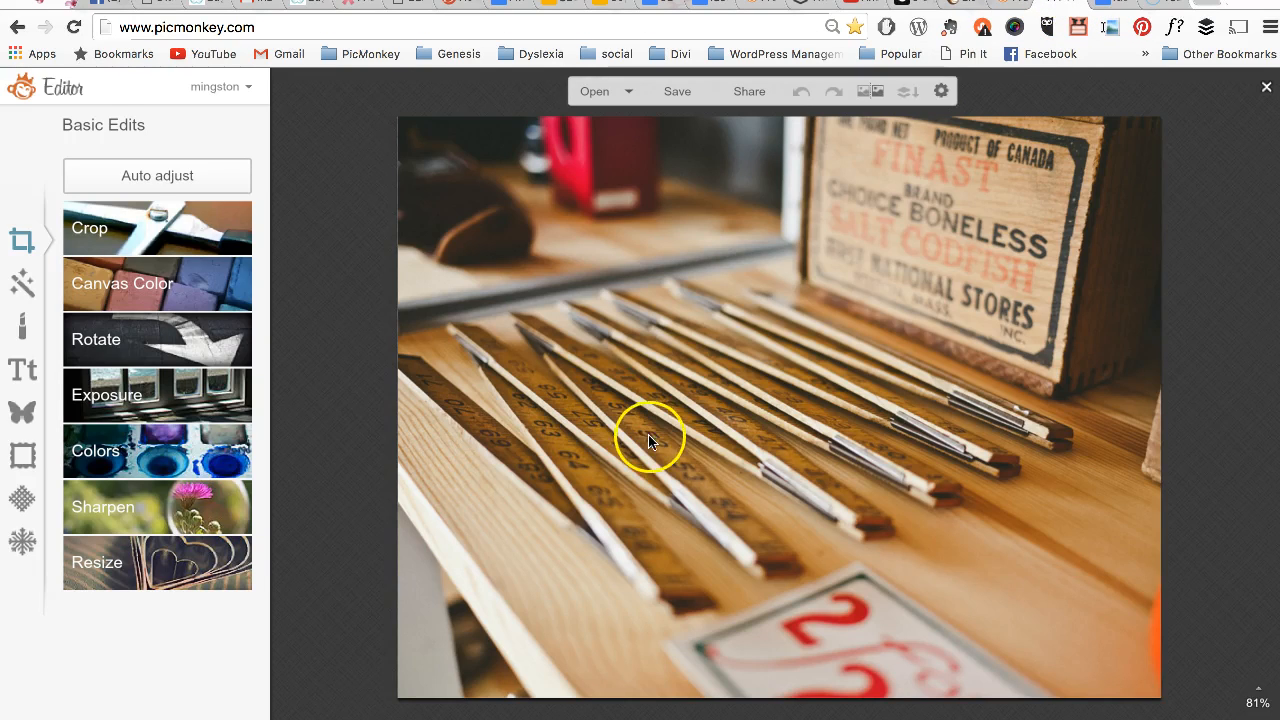
click(183, 578)
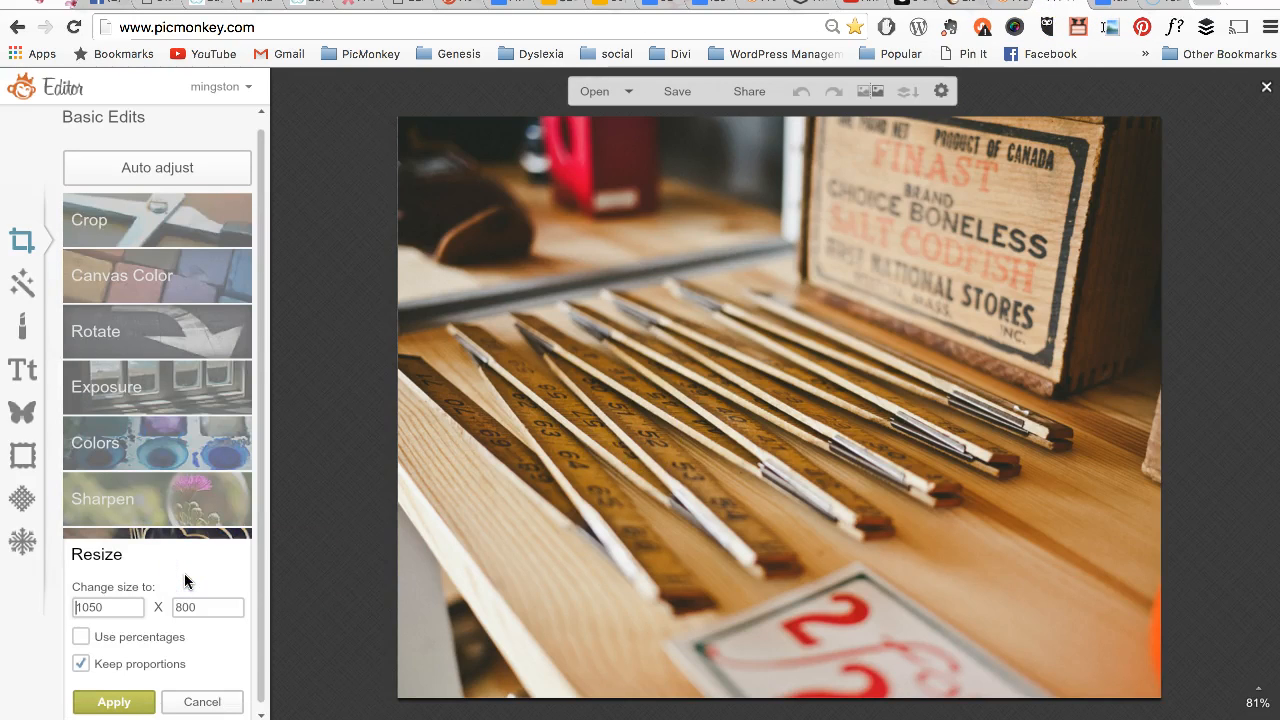
double_click(100, 606)
text(1200)
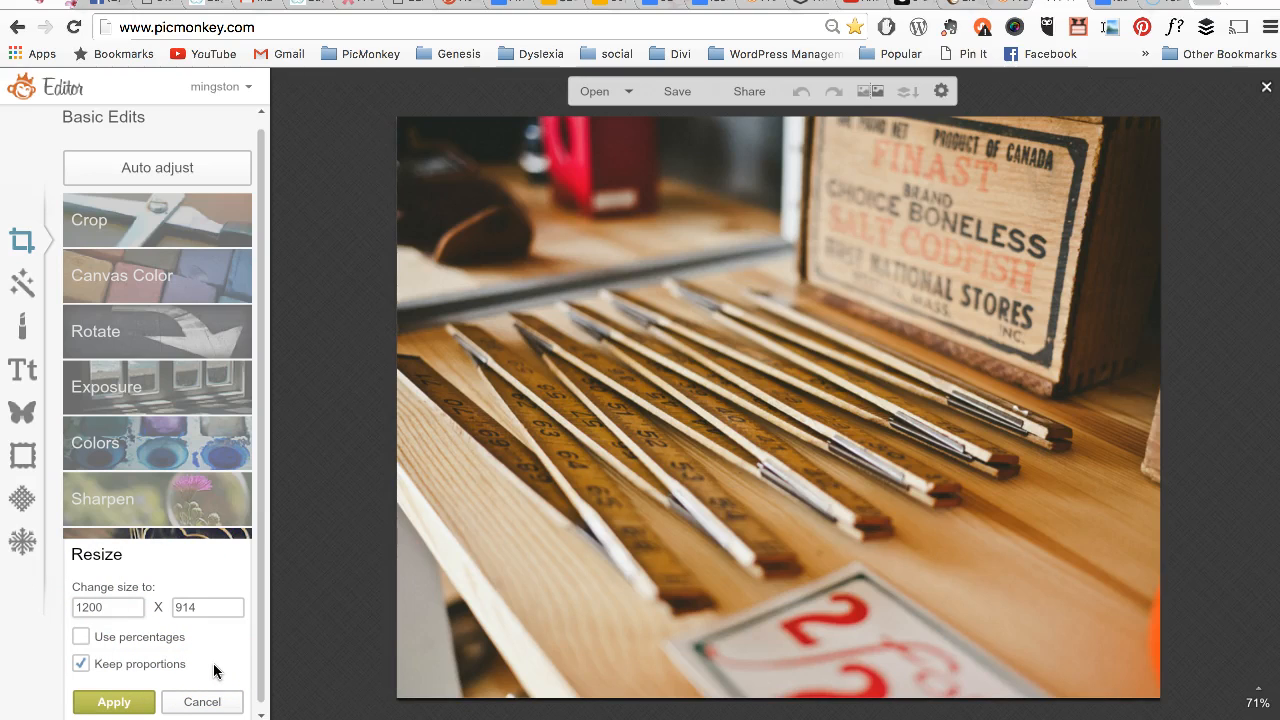
click(106, 703)
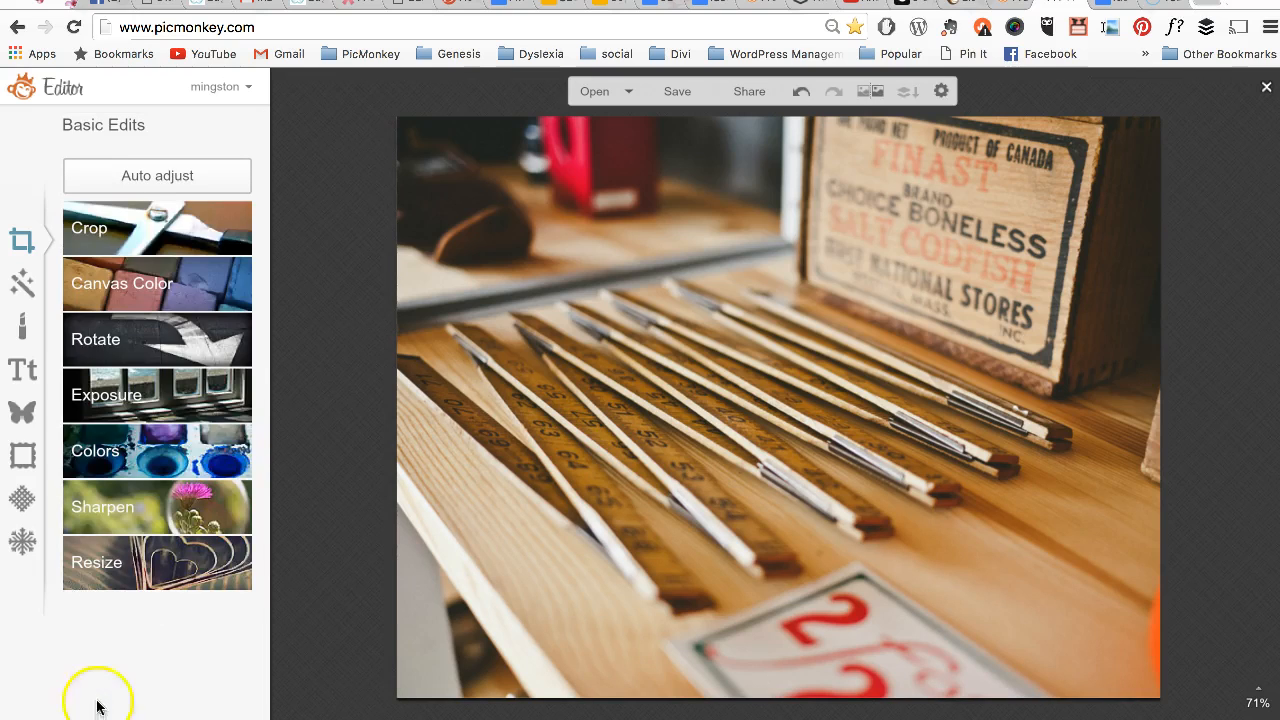
Start a crop with no fixed proportions and stretch the crop area across the photo's full 1200-pixel width.
click(174, 225)
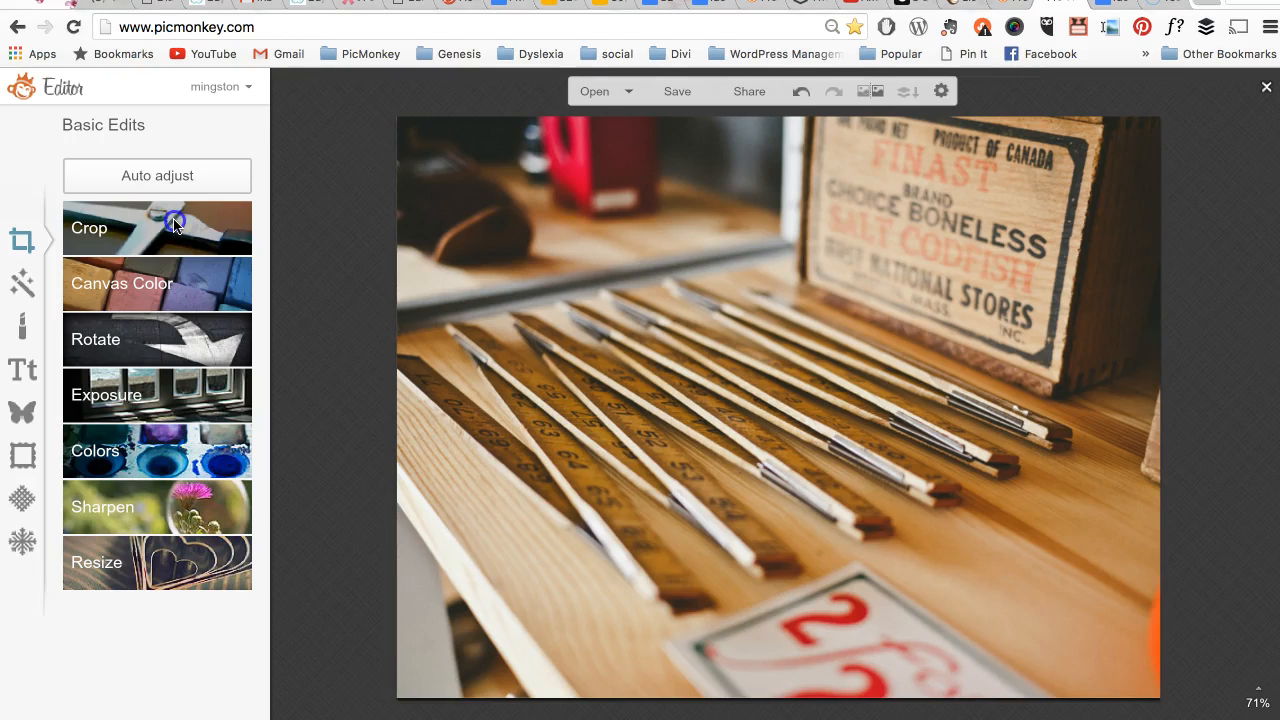
drag(540, 375, 323, 374)
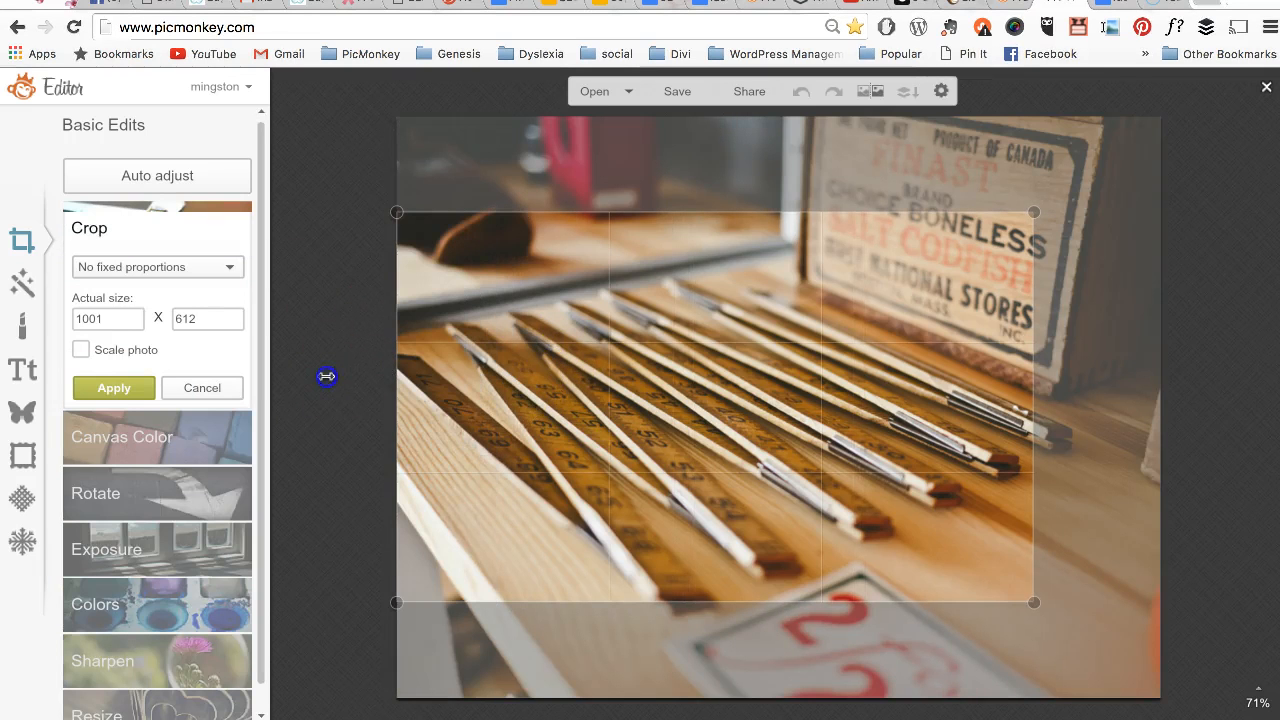
drag(1035, 463, 1240, 460)
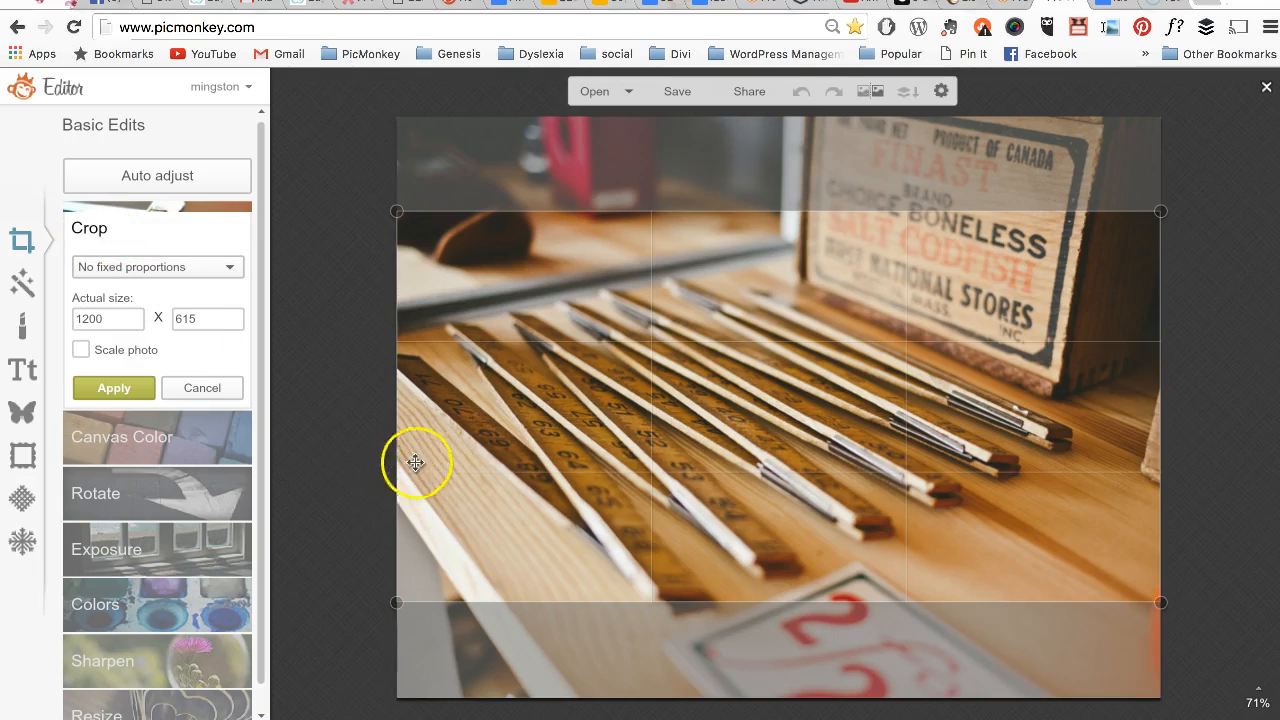
Set the crop height to 628 per the Facebook size in the sizes document, shift the crop area slightly down and apply it.
click(1112, 8)
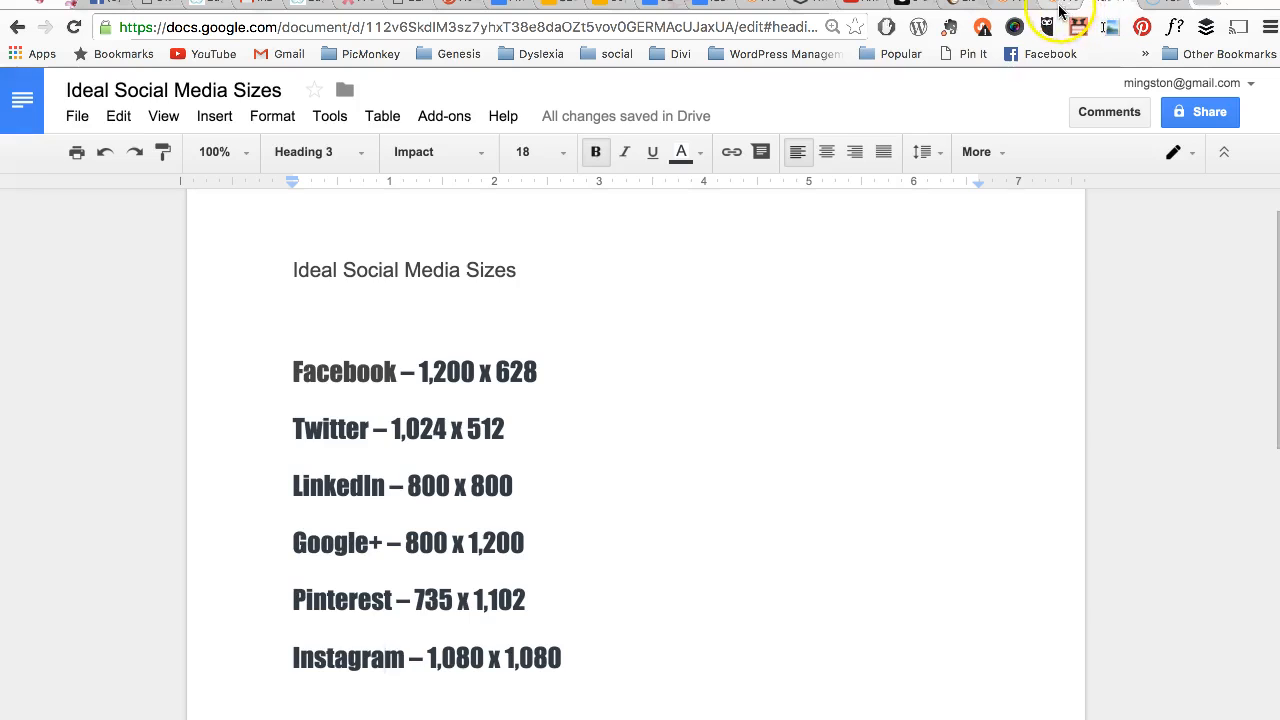
click(1062, 10)
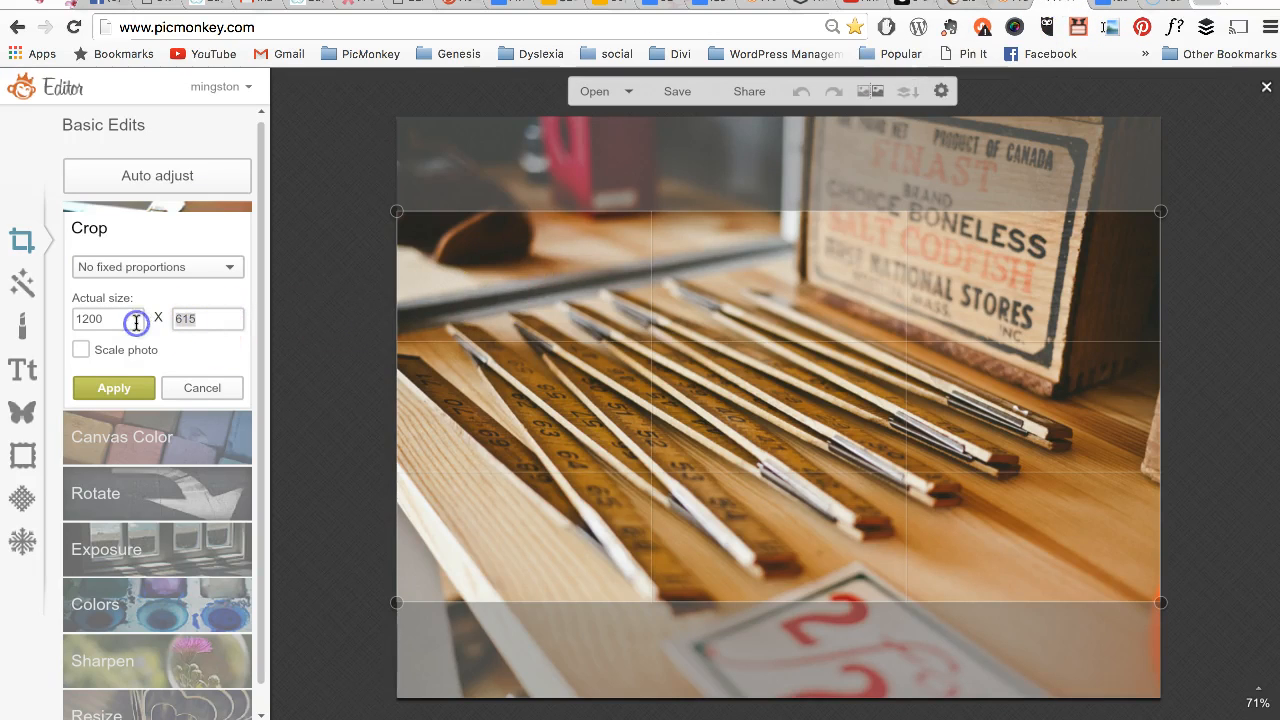
double_click(191, 318)
text(628)
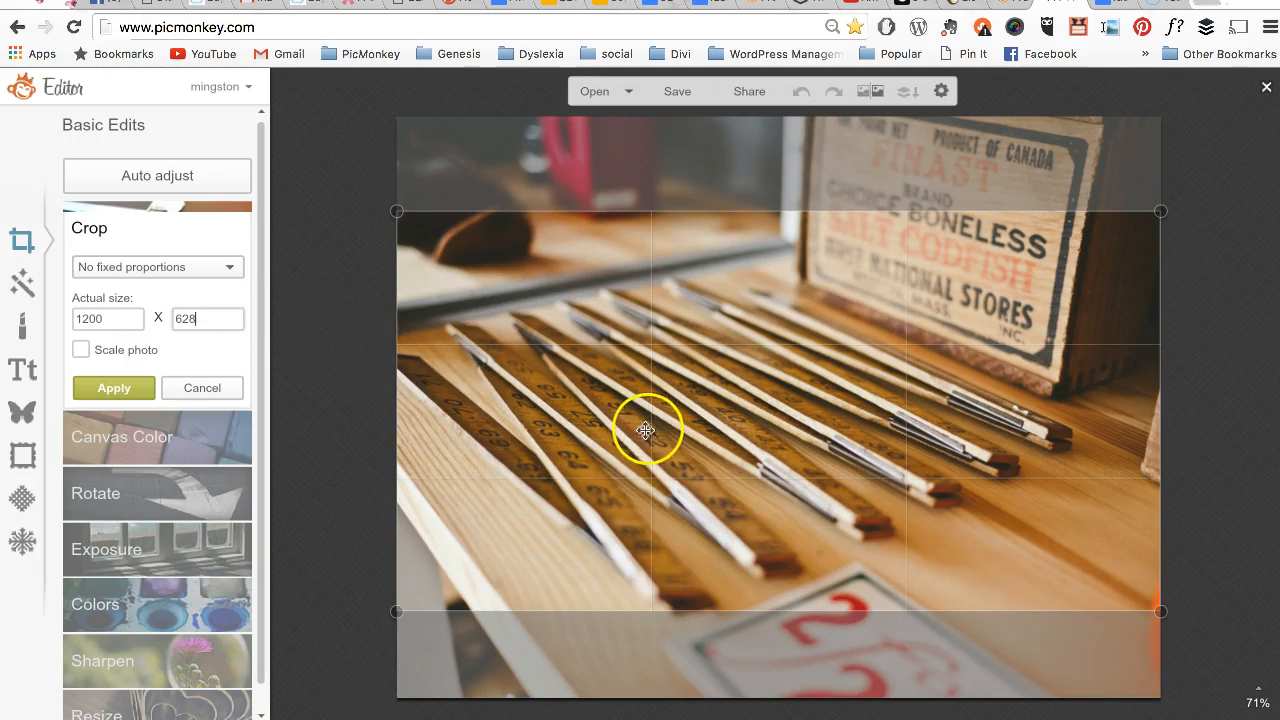
drag(680, 401, 684, 425)
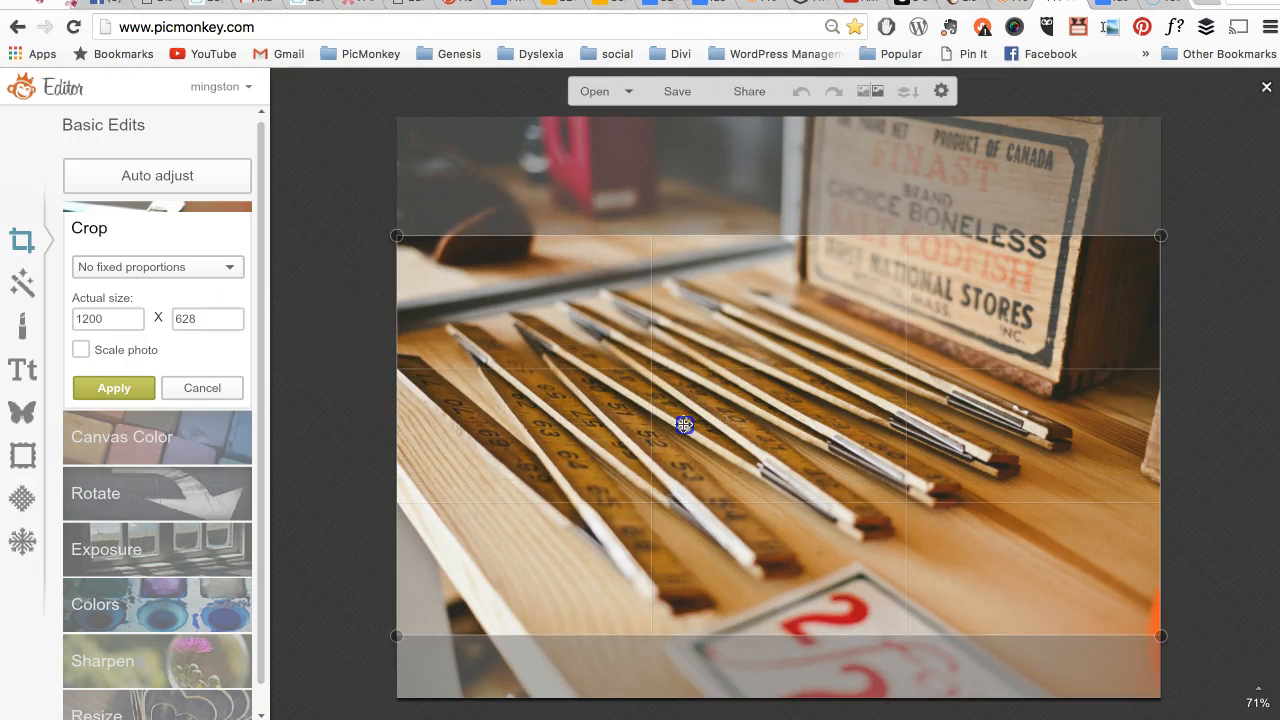
click(104, 390)
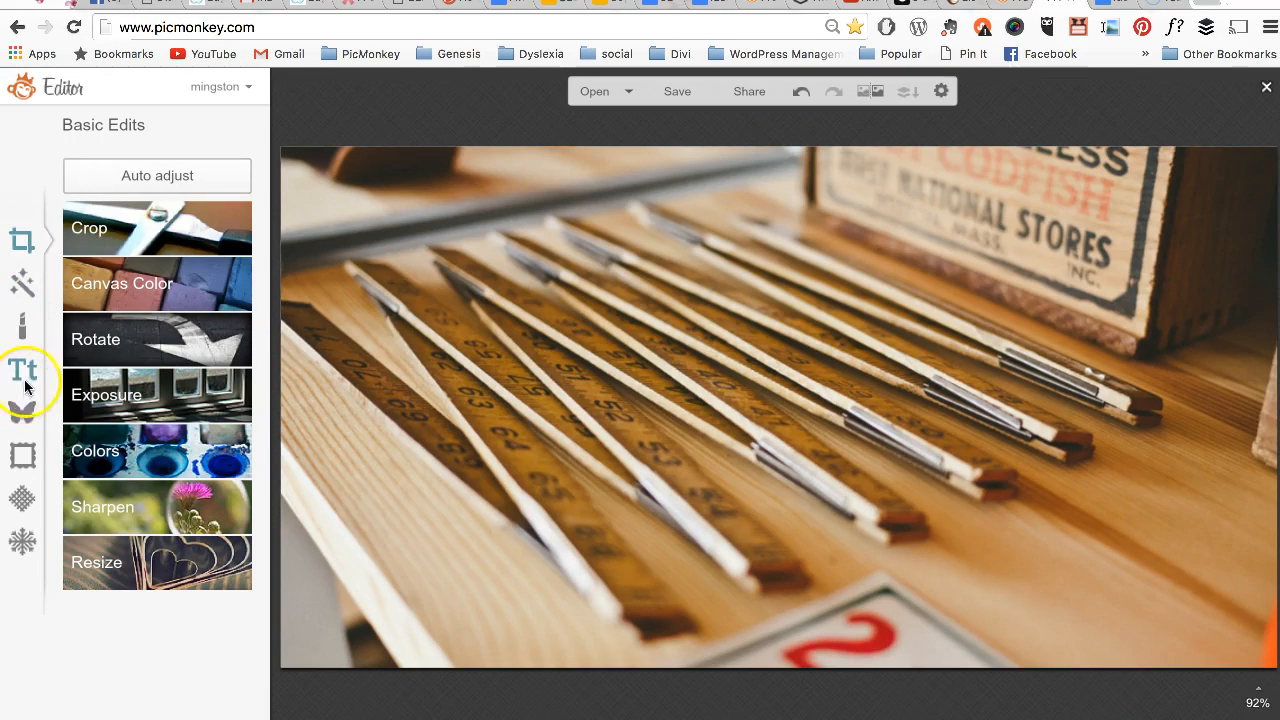
Add the text "THE BEST SOCIAL MEDIA IMAGE SIZES FOR YOUR BLOG POSTS" in Nexa Rust over the upper left of the photo.
click(24, 374)
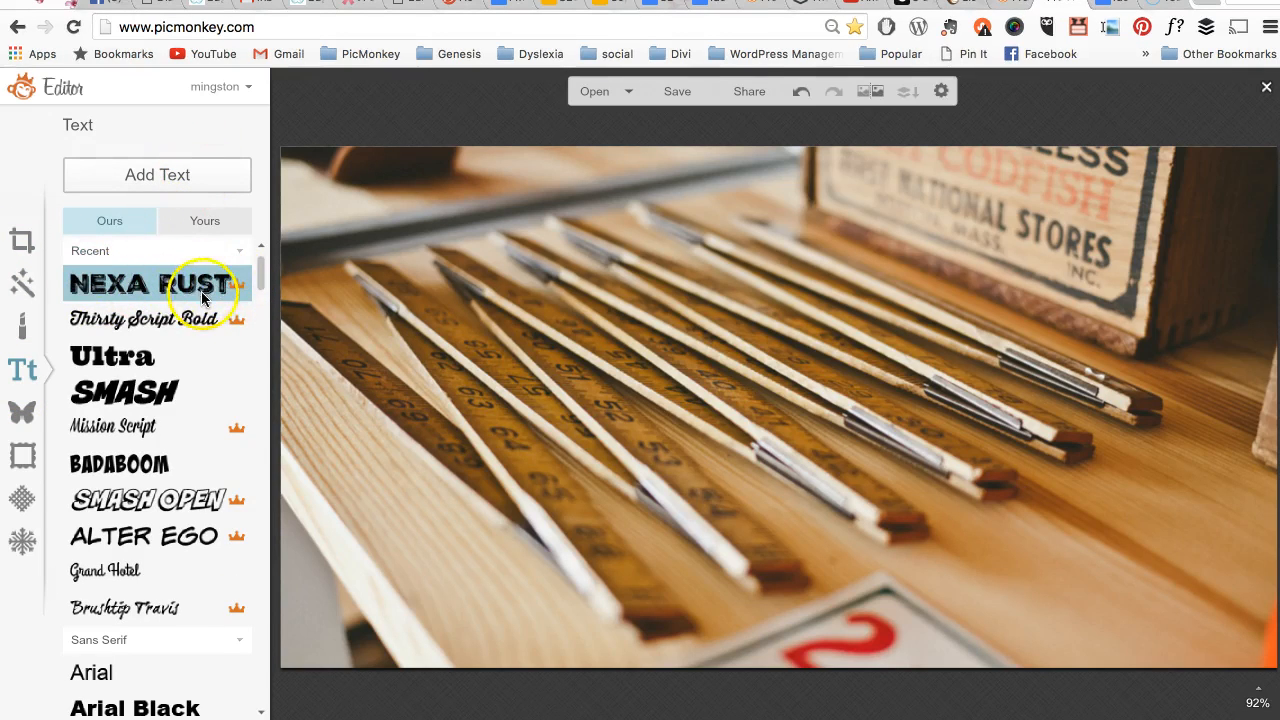
click(193, 177)
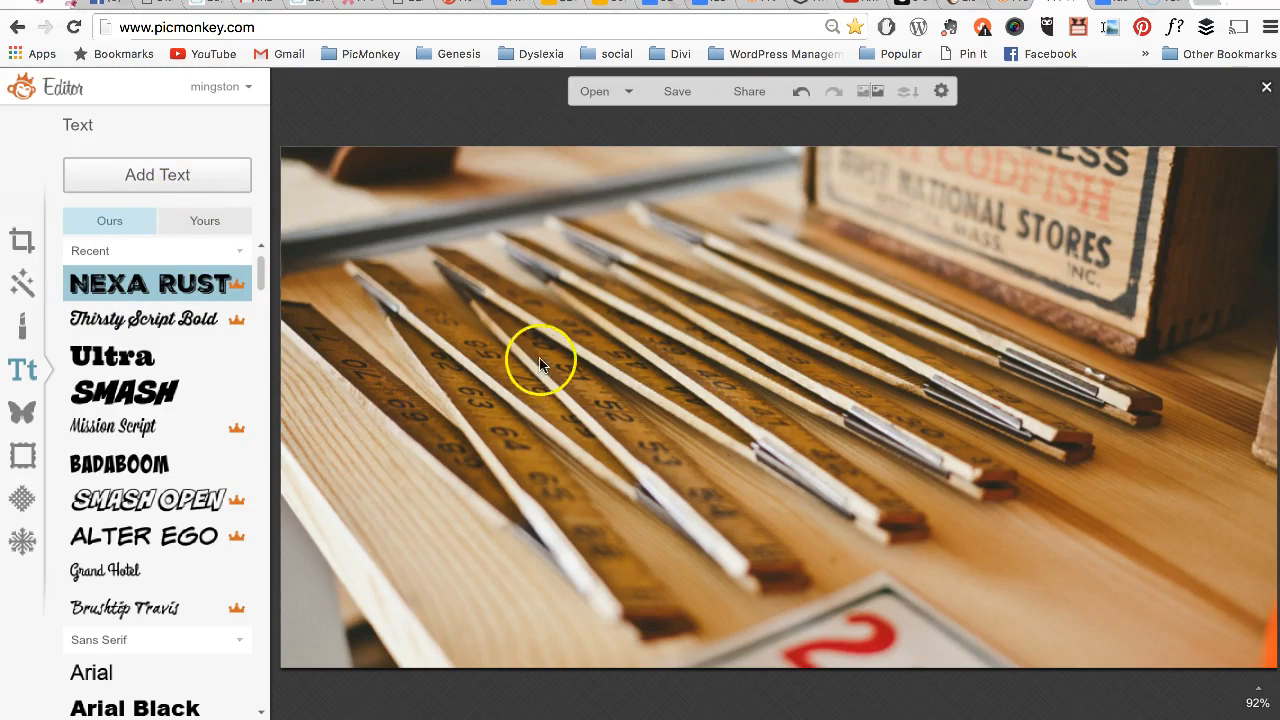
drag(672, 343, 457, 200)
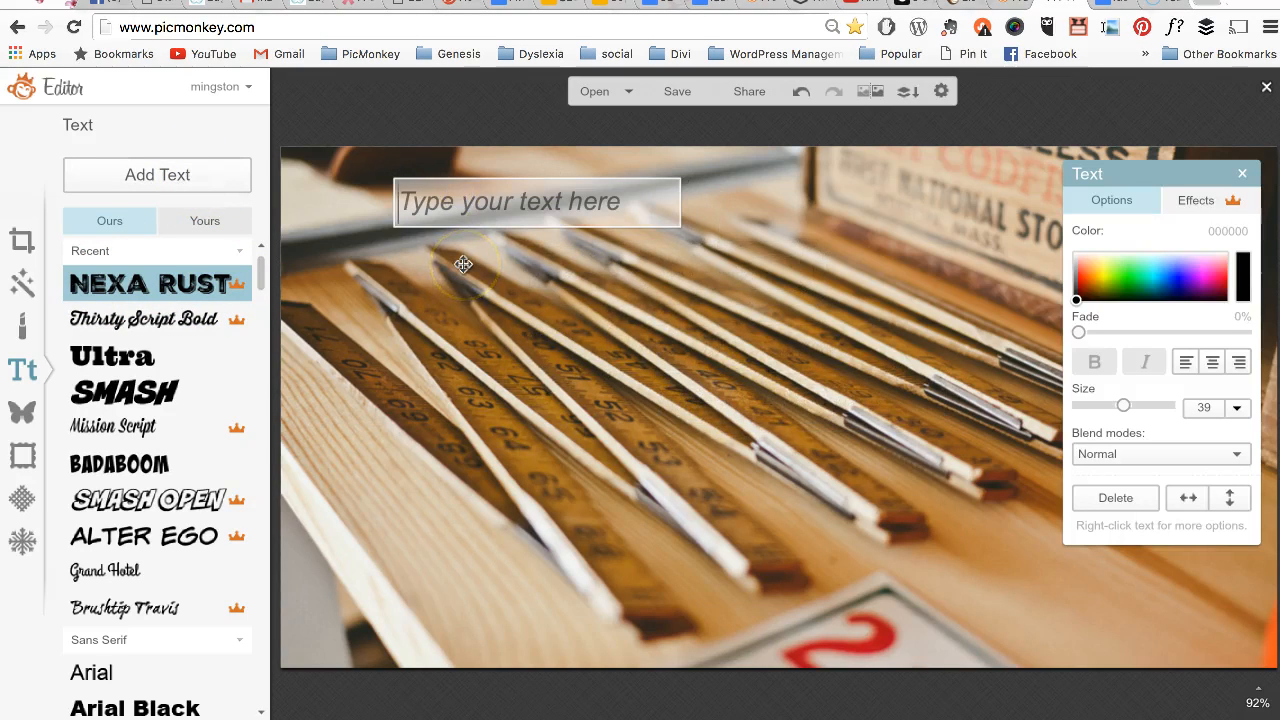
text(T)
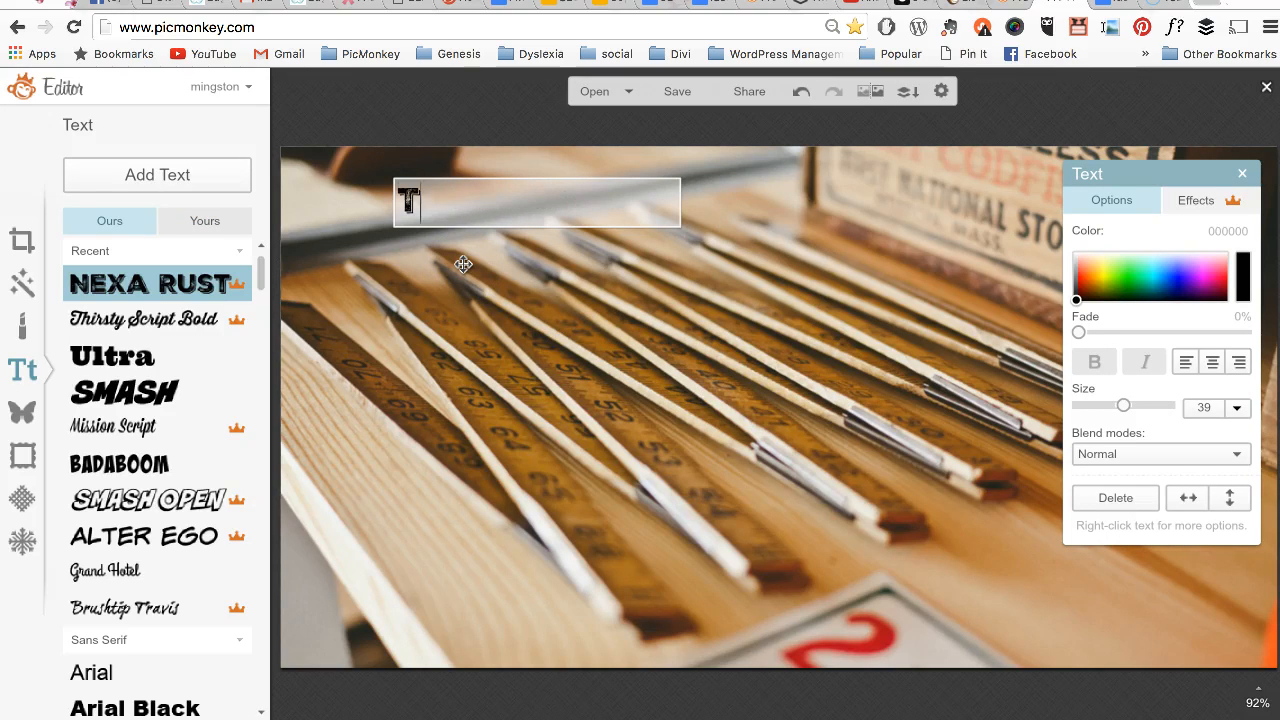
text(HE BEST SOCIAL MEDIA)
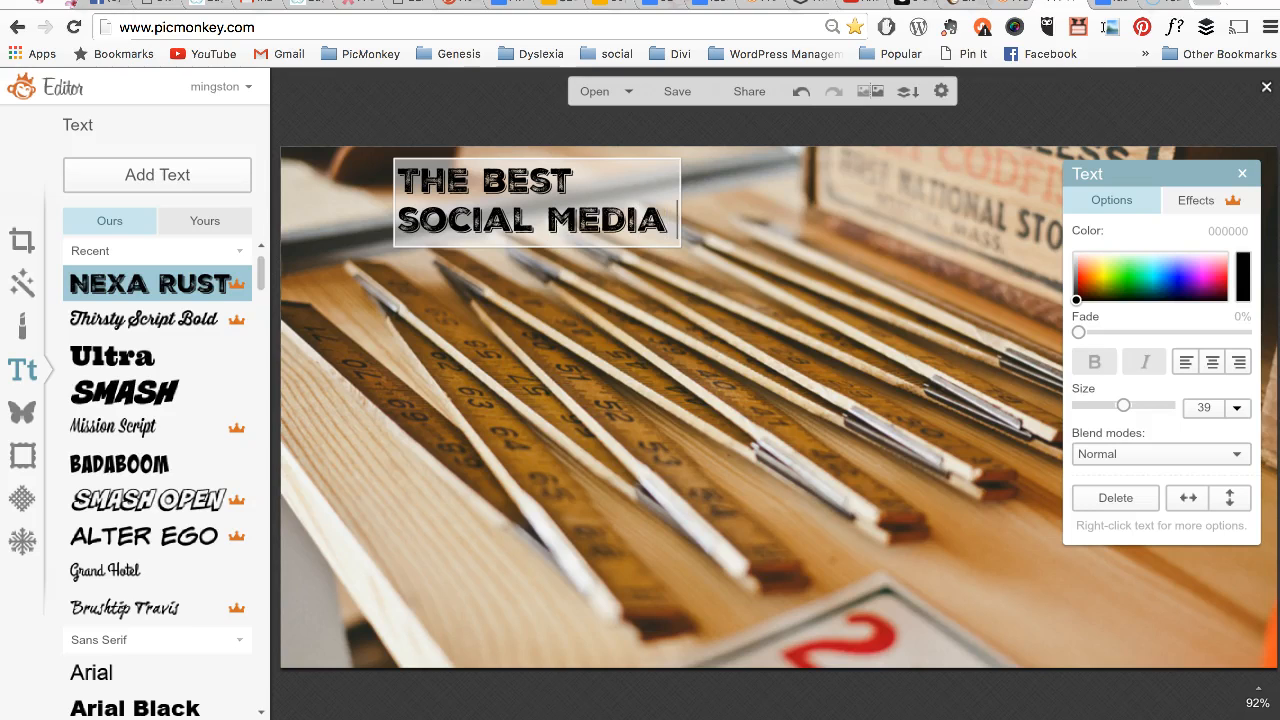
key(Return)
text(IA I)
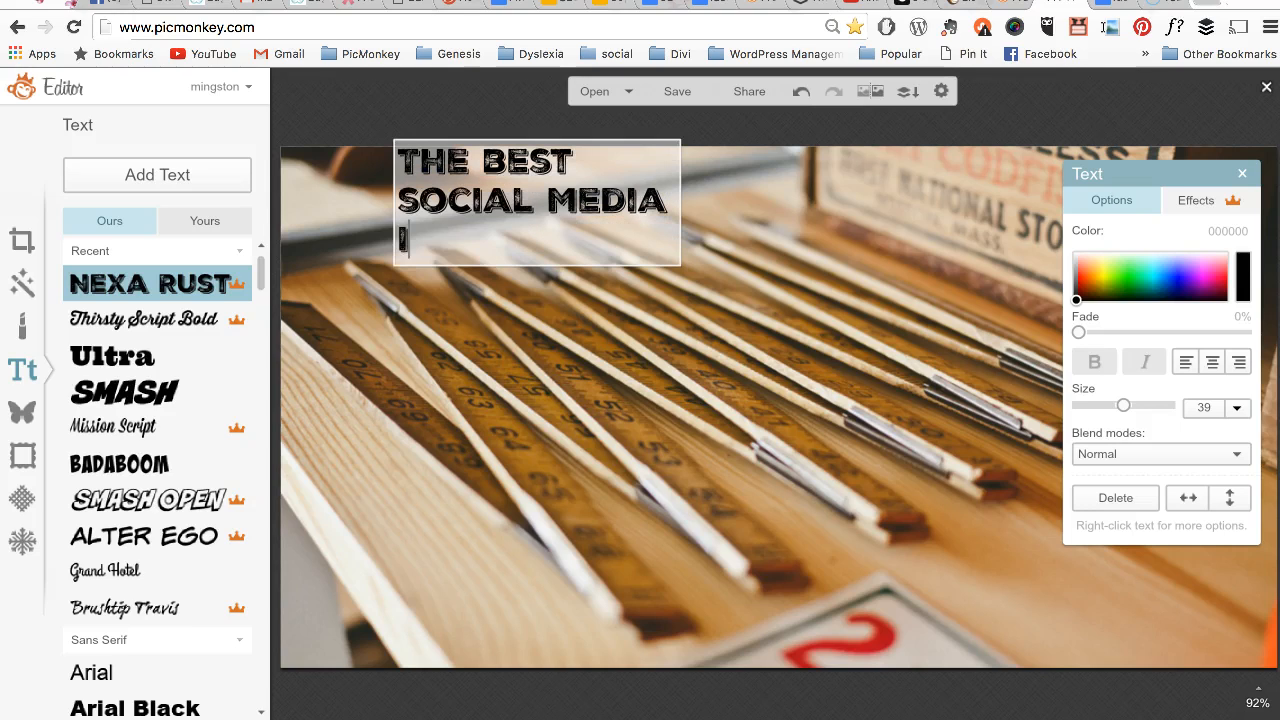
text(MAGE SIZES FOR YOUR BL)
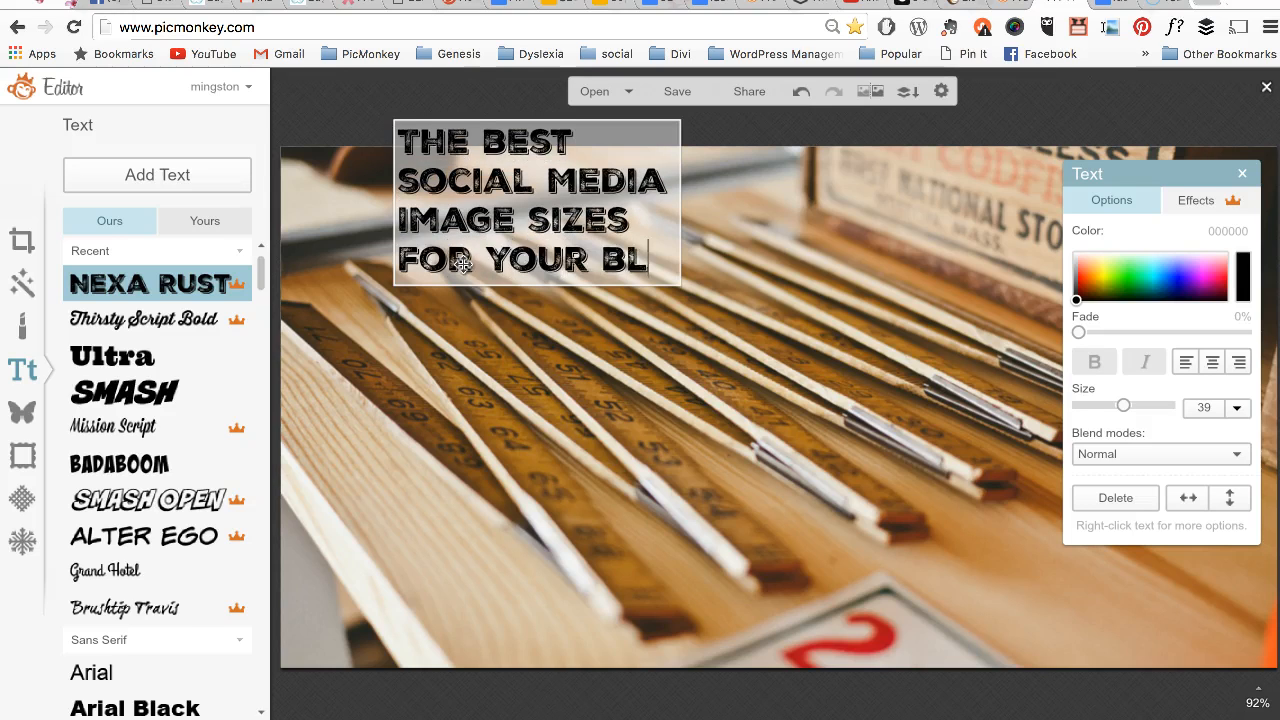
text(OG POSTS)
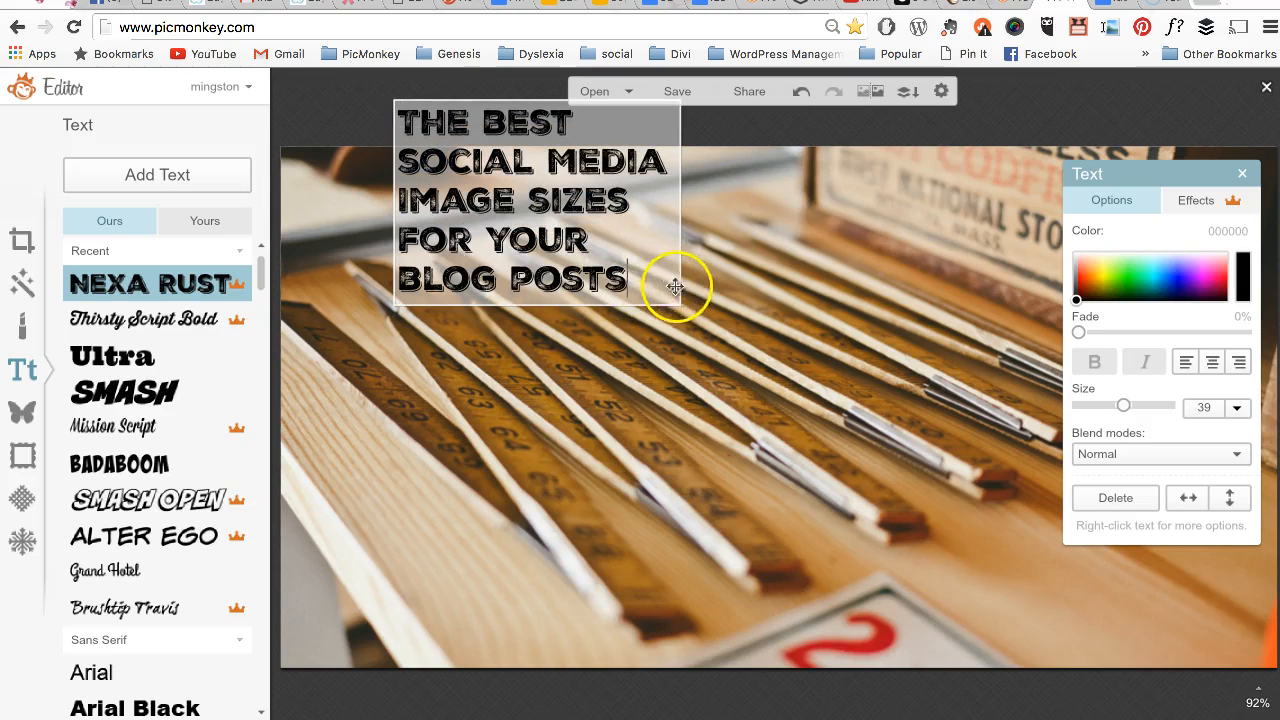
Move the headline text box down onto the photo and widen it so the text wraps onto two lines.
drag(650, 252, 655, 395)
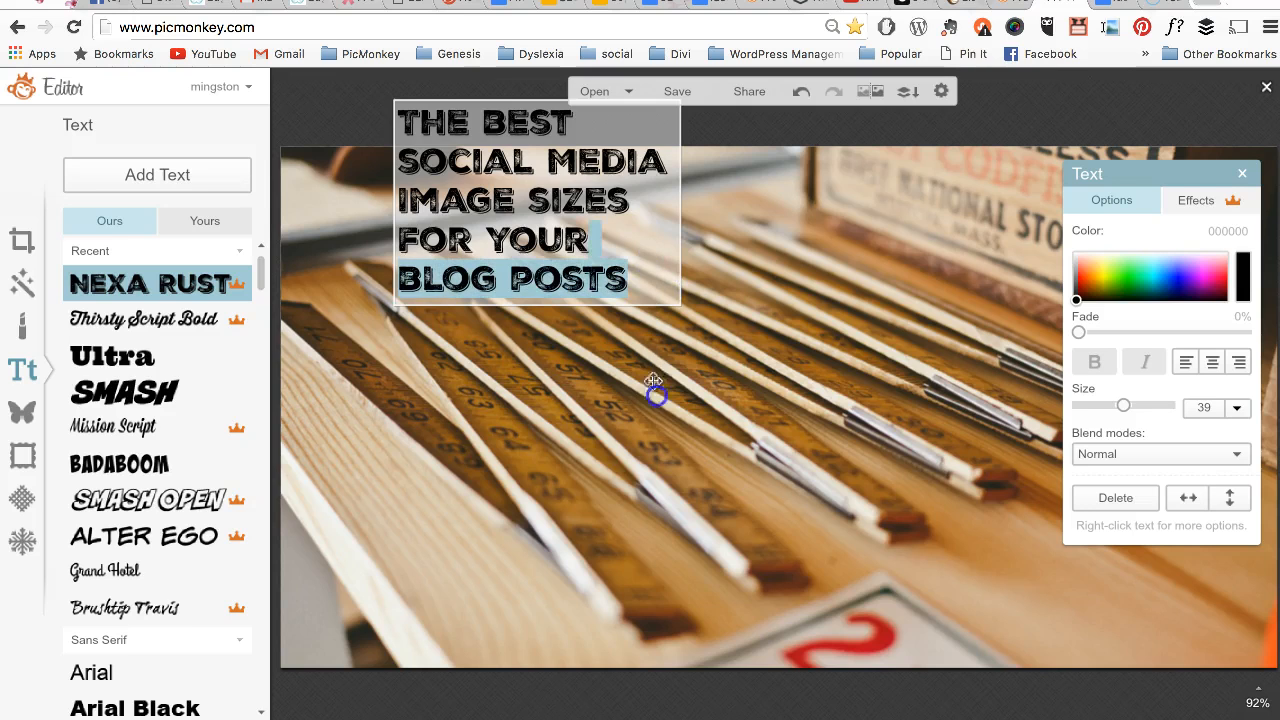
drag(623, 237, 562, 301)
drag(628, 348, 1011, 352)
Set all of the headline text to size 96 and move its box to the left side within the photo.
double_click(915, 278)
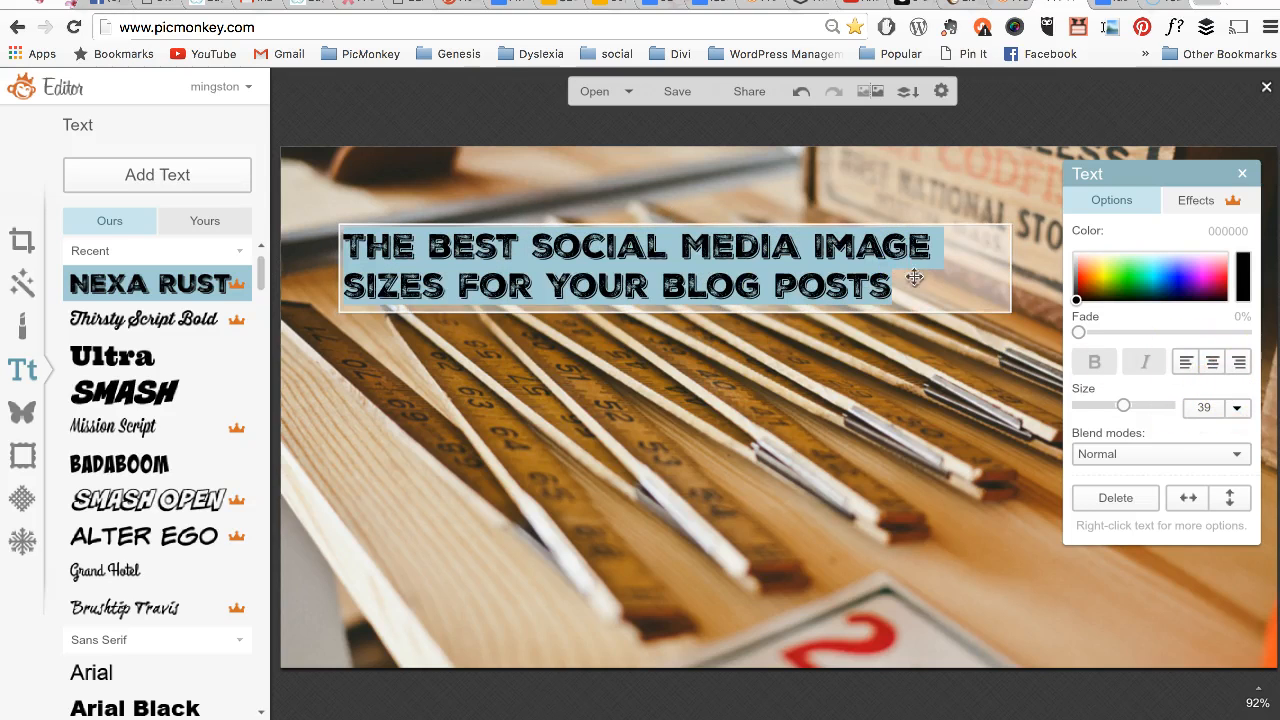
click(1235, 412)
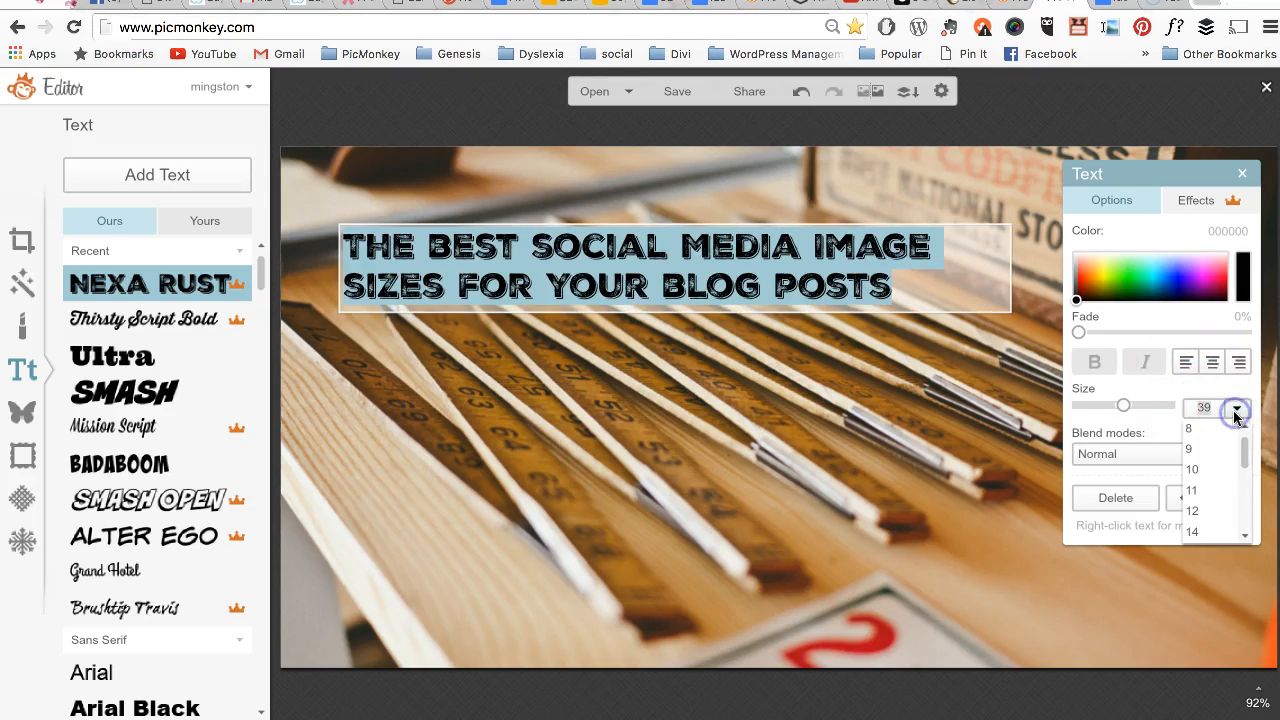
drag(1245, 450, 1244, 510)
click(1219, 494)
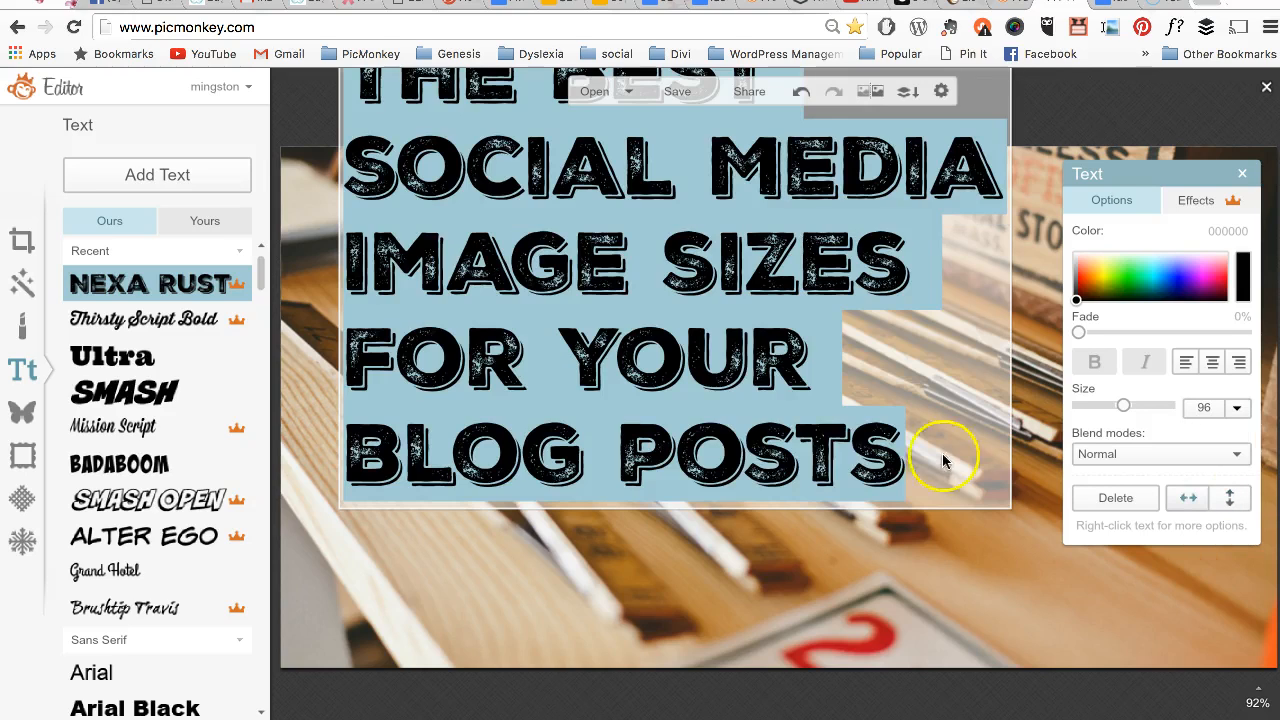
click(669, 591)
drag(632, 349, 585, 466)
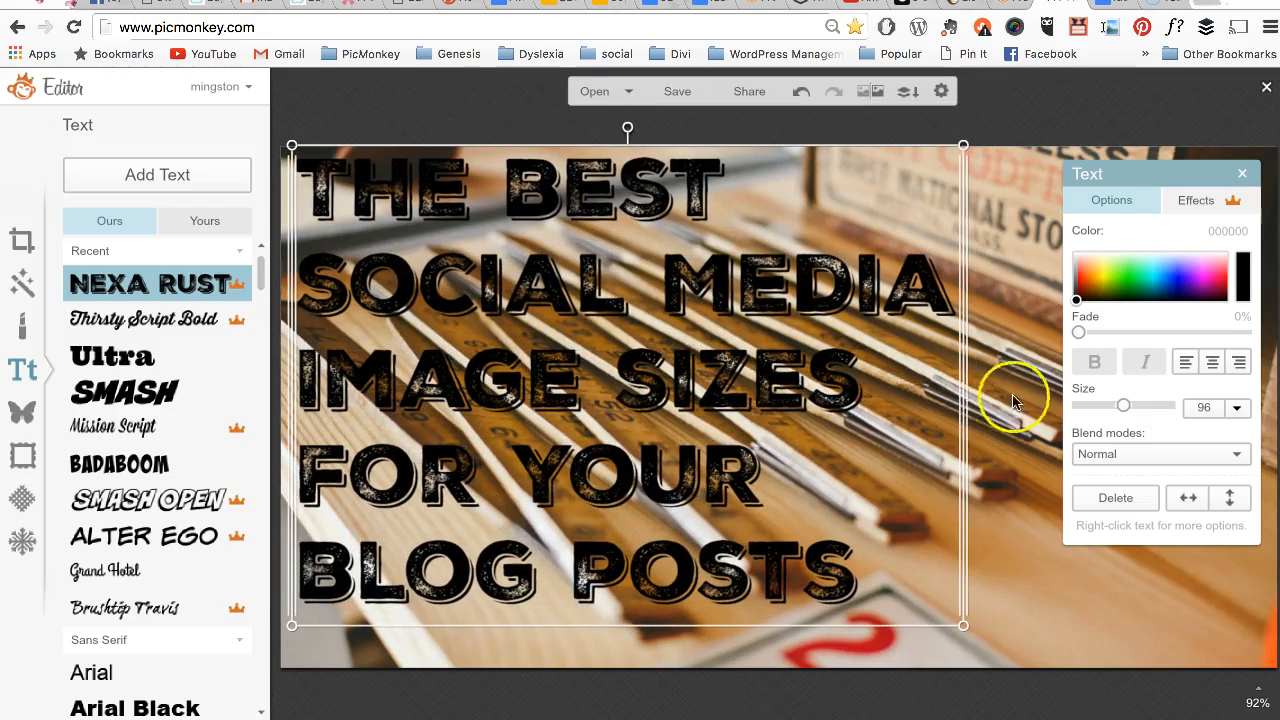
Widen the headline text box to almost the full photo width and recolour all of its text white (ffffff).
drag(965, 405, 1257, 391)
drag(1077, 385, 1068, 344)
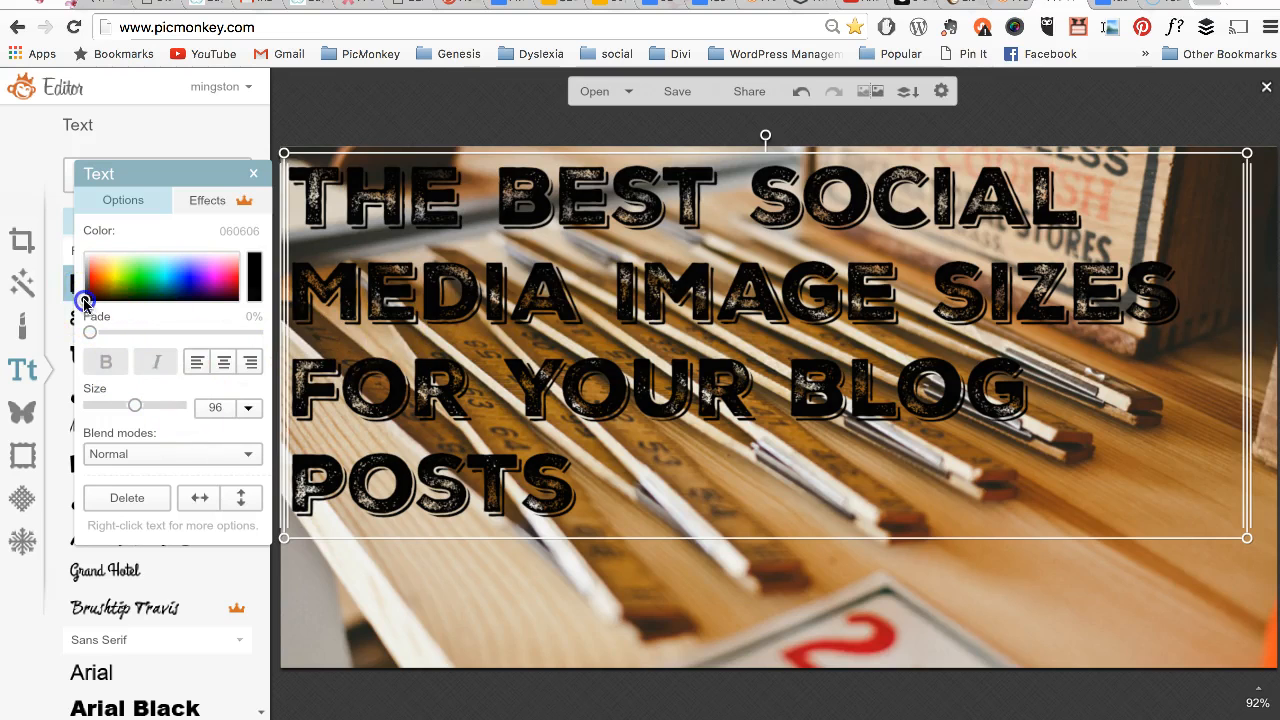
right_click(516, 278)
click(976, 468)
double_click(935, 354)
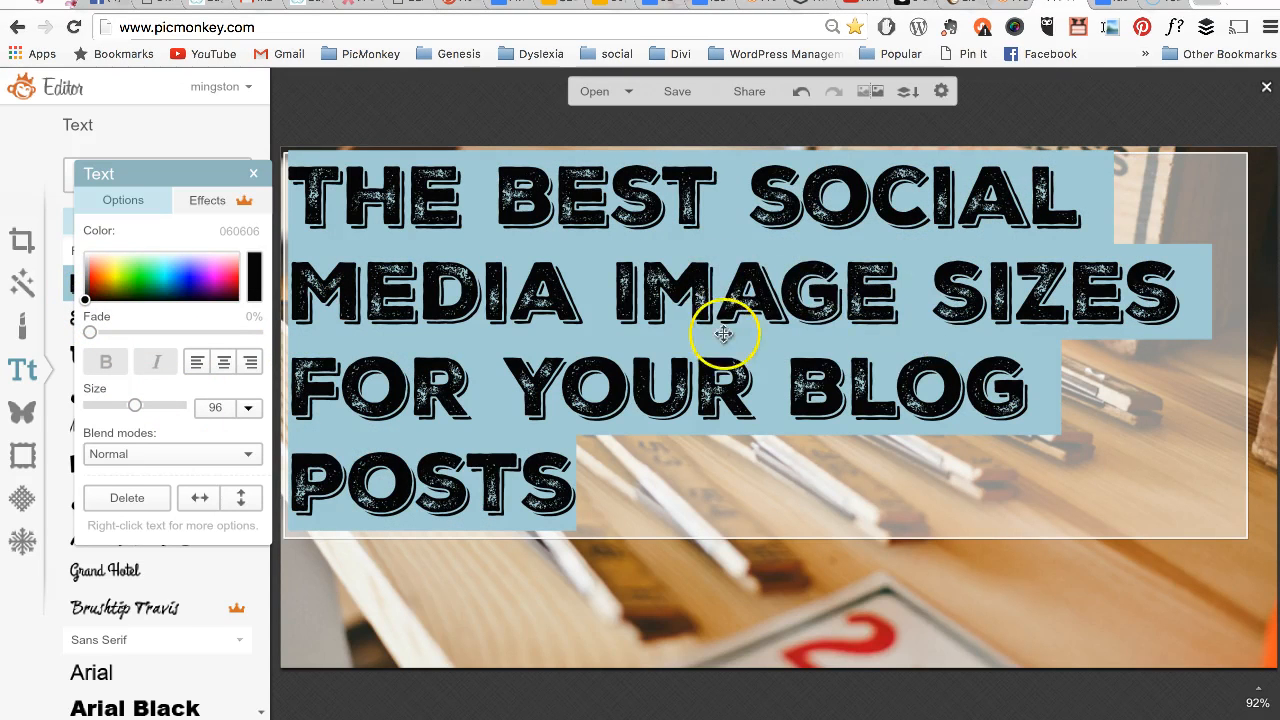
click(84, 297)
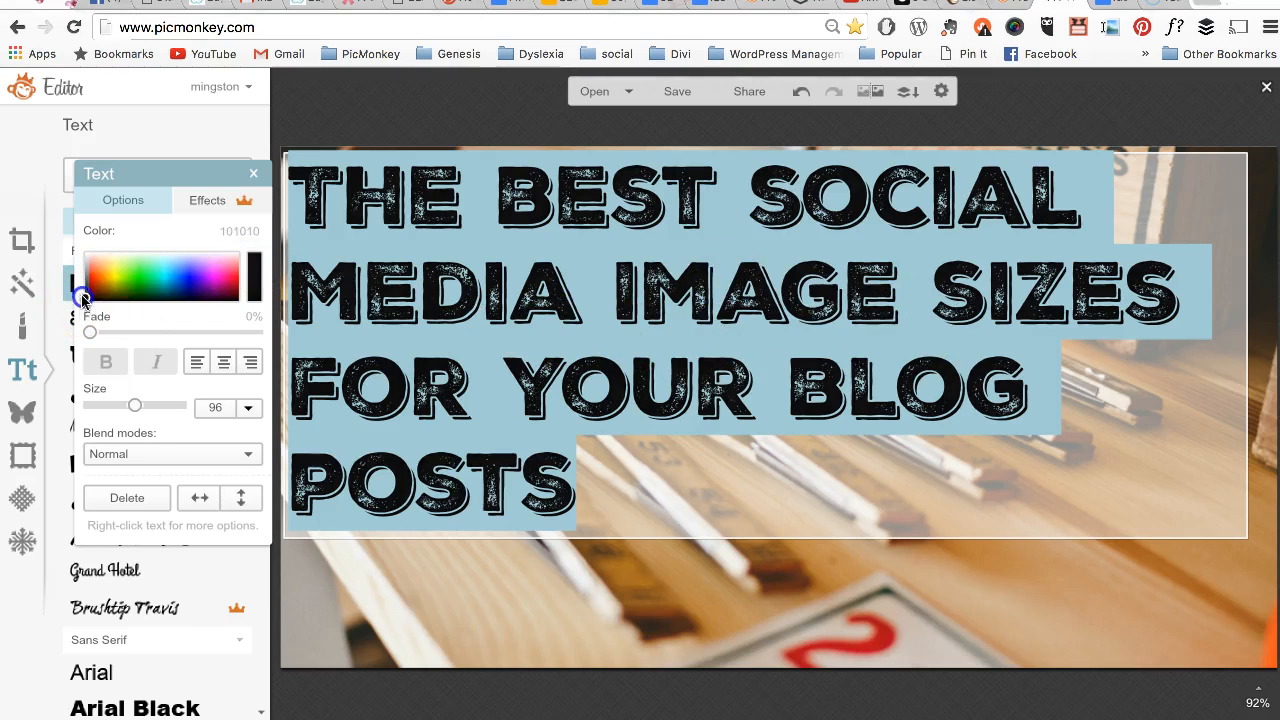
drag(84, 297, 74, 245)
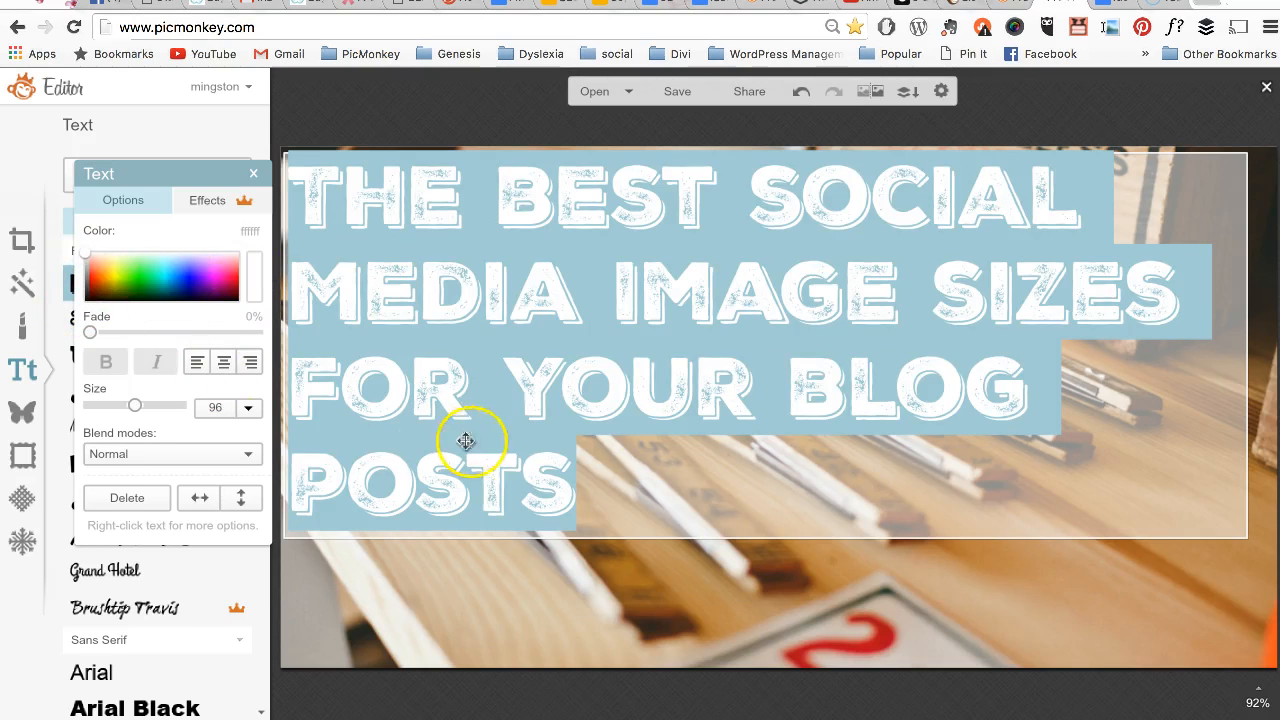
click(878, 455)
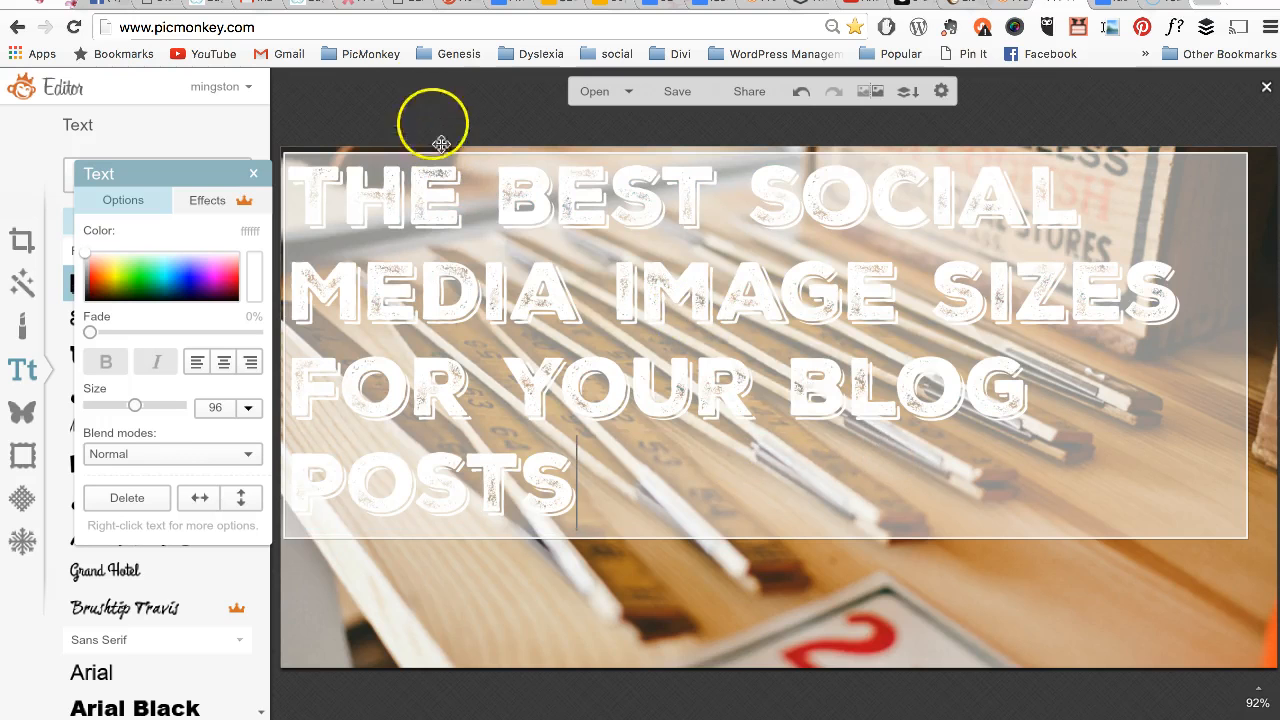
click(310, 685)
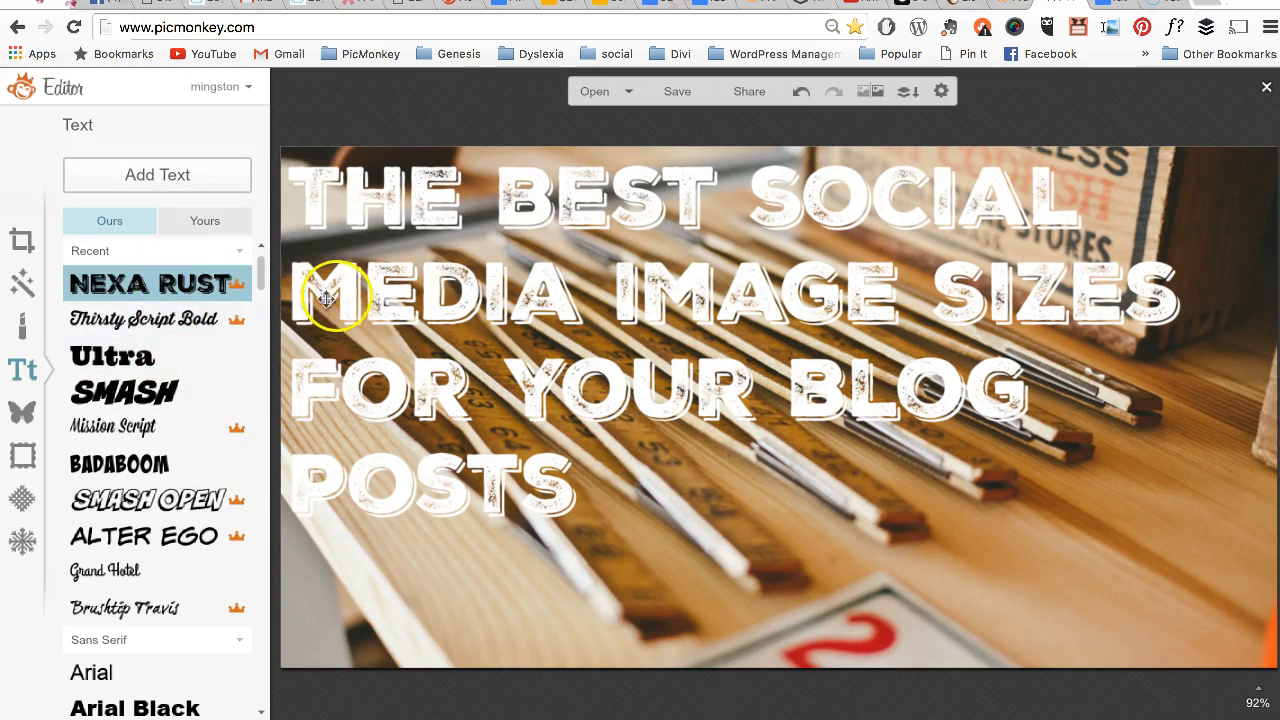
Change the font of the word "BEST" in the headline to Thirsty Script Bold.
click(710, 183)
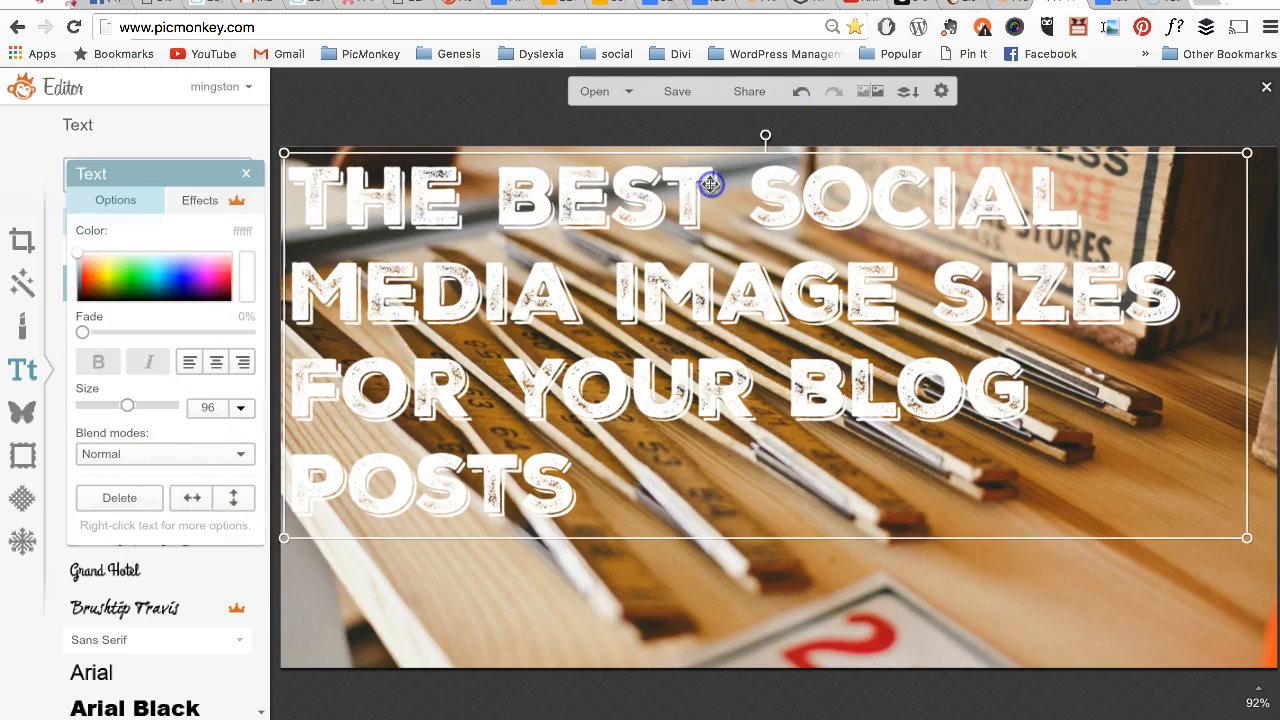
double_click(712, 190)
click(720, 197)
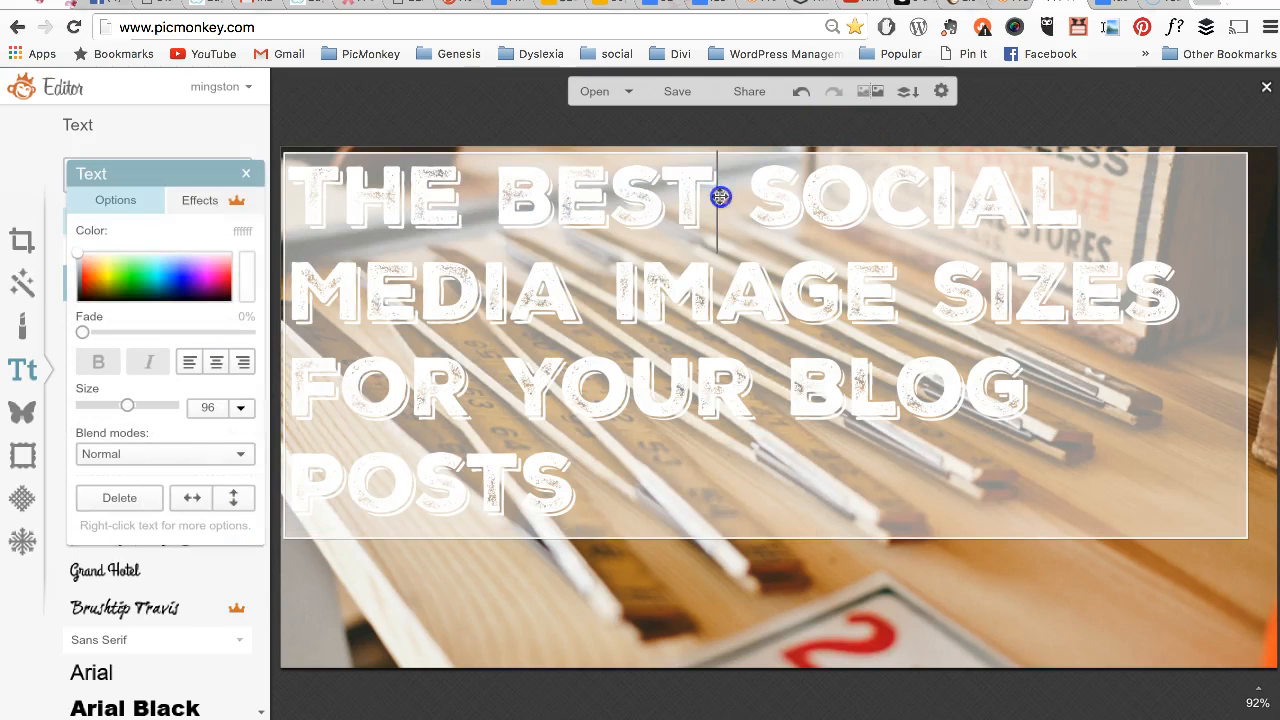
drag(717, 197, 515, 201)
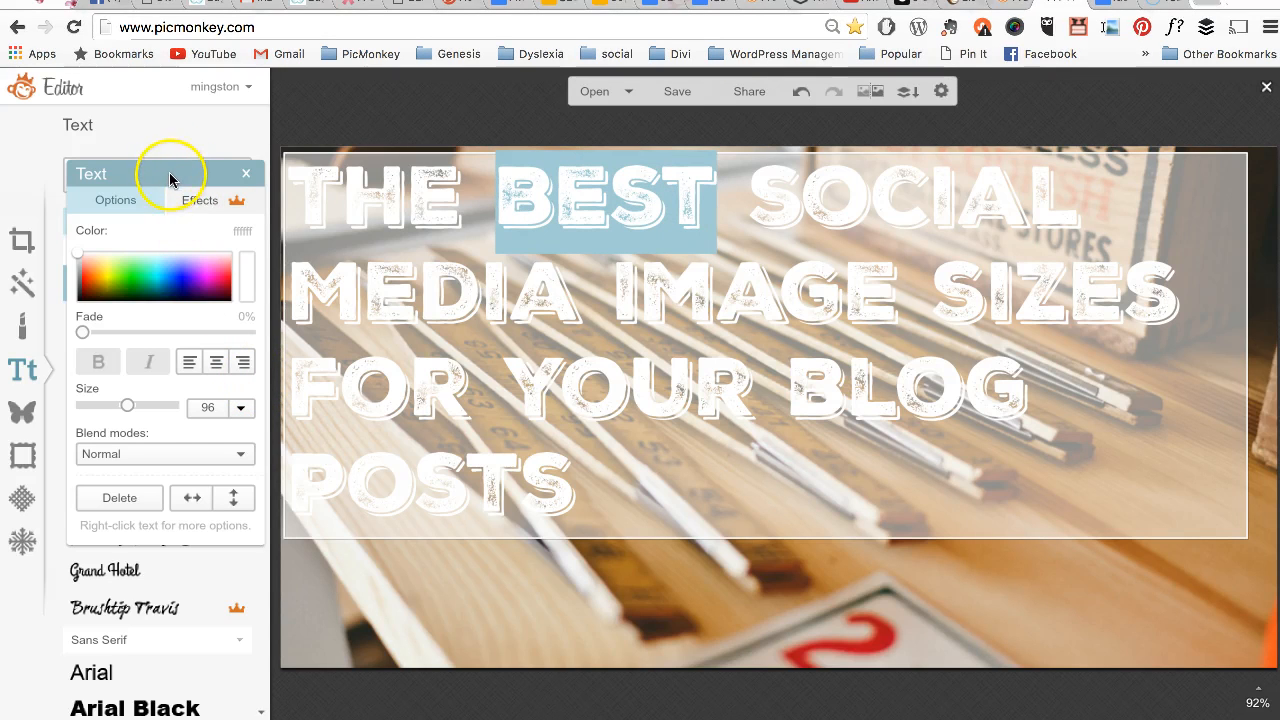
drag(166, 169, 1027, 231)
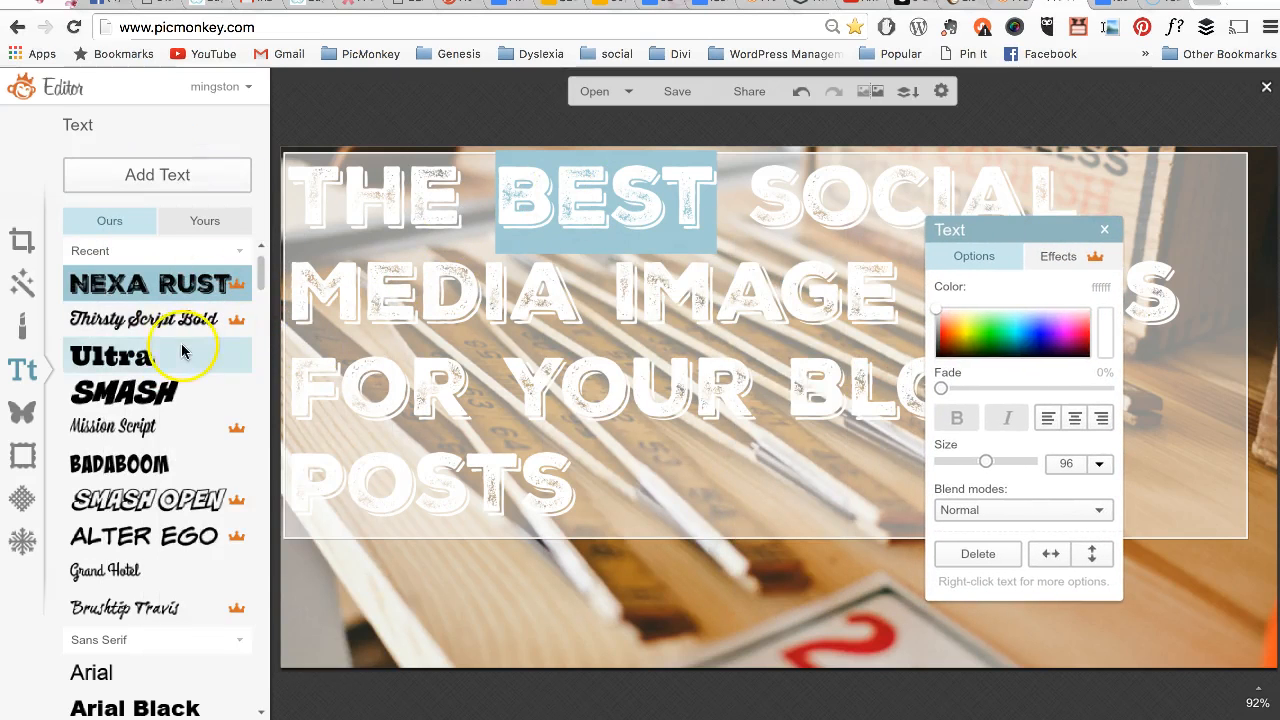
click(168, 319)
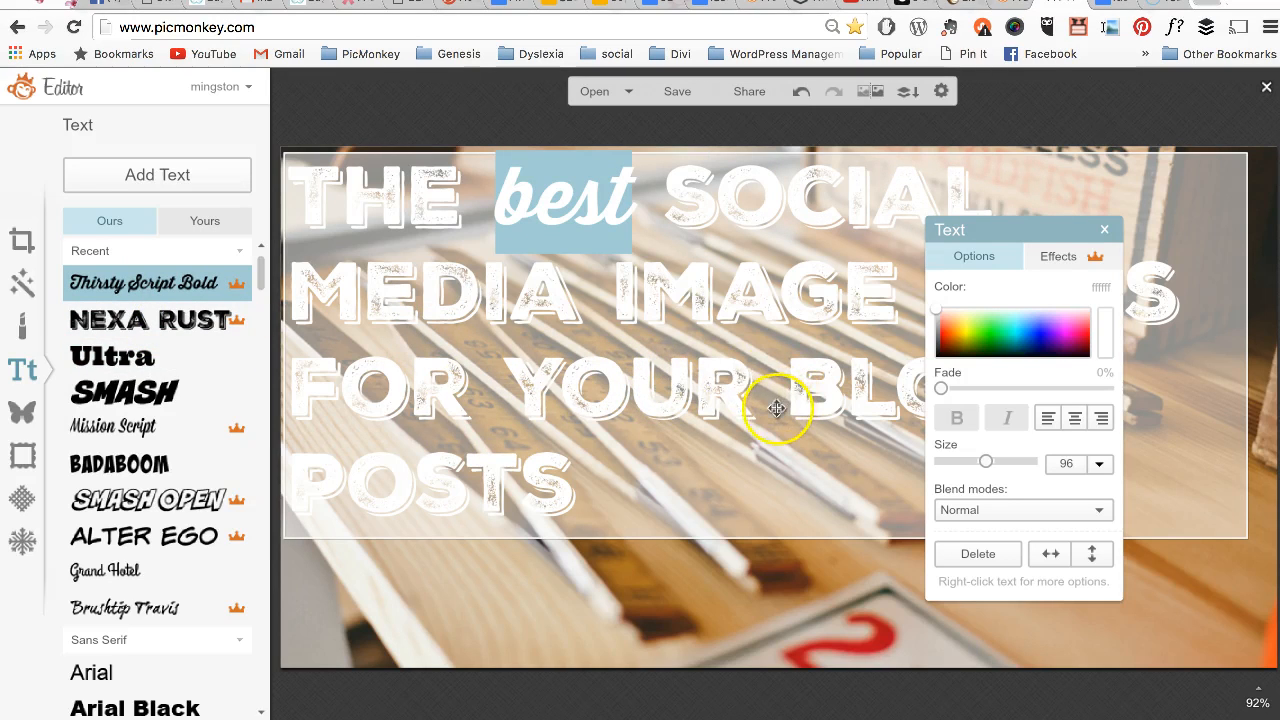
click(746, 442)
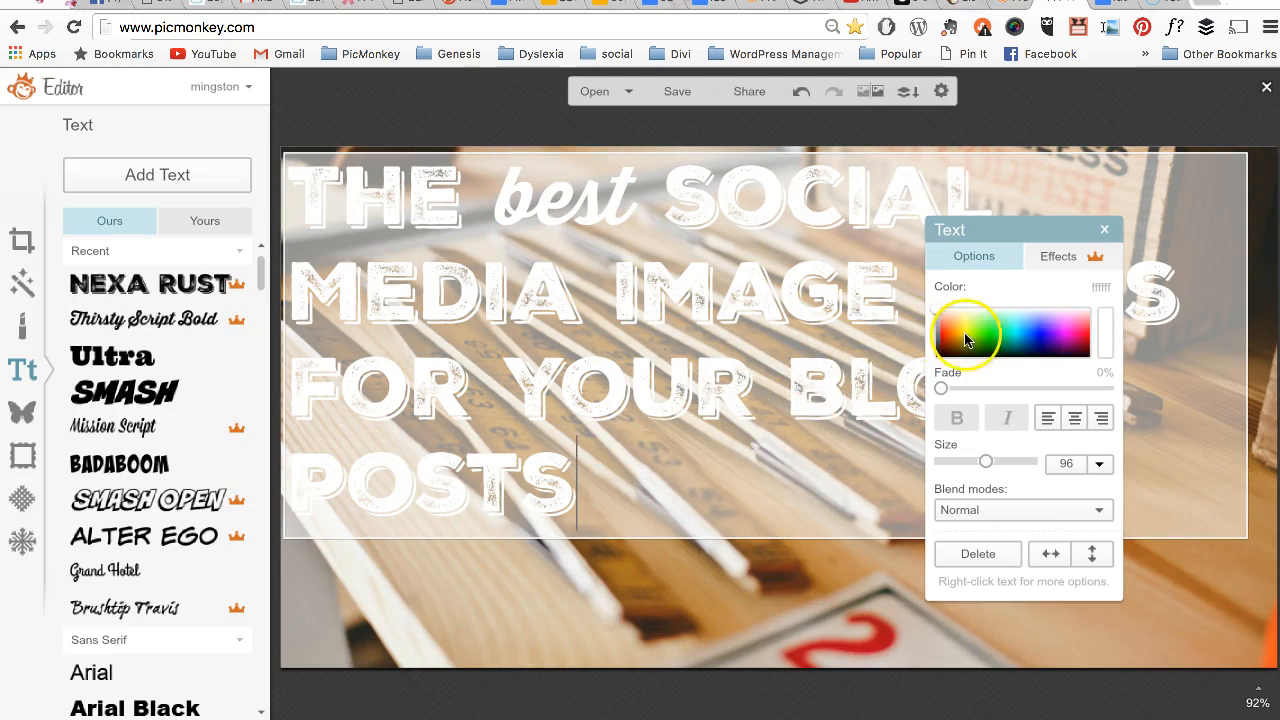
Change the font of the word "YOUR" in the headline to Thirsty Script Bold.
click(482, 376)
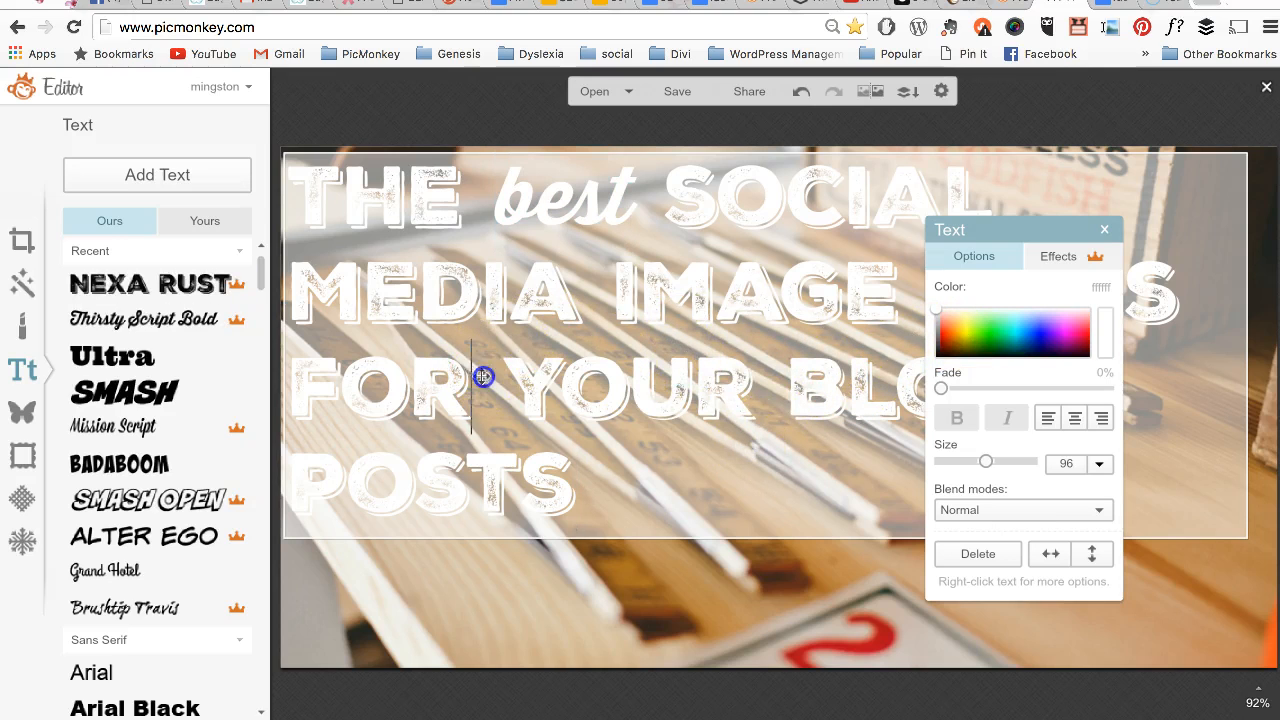
drag(506, 377, 739, 395)
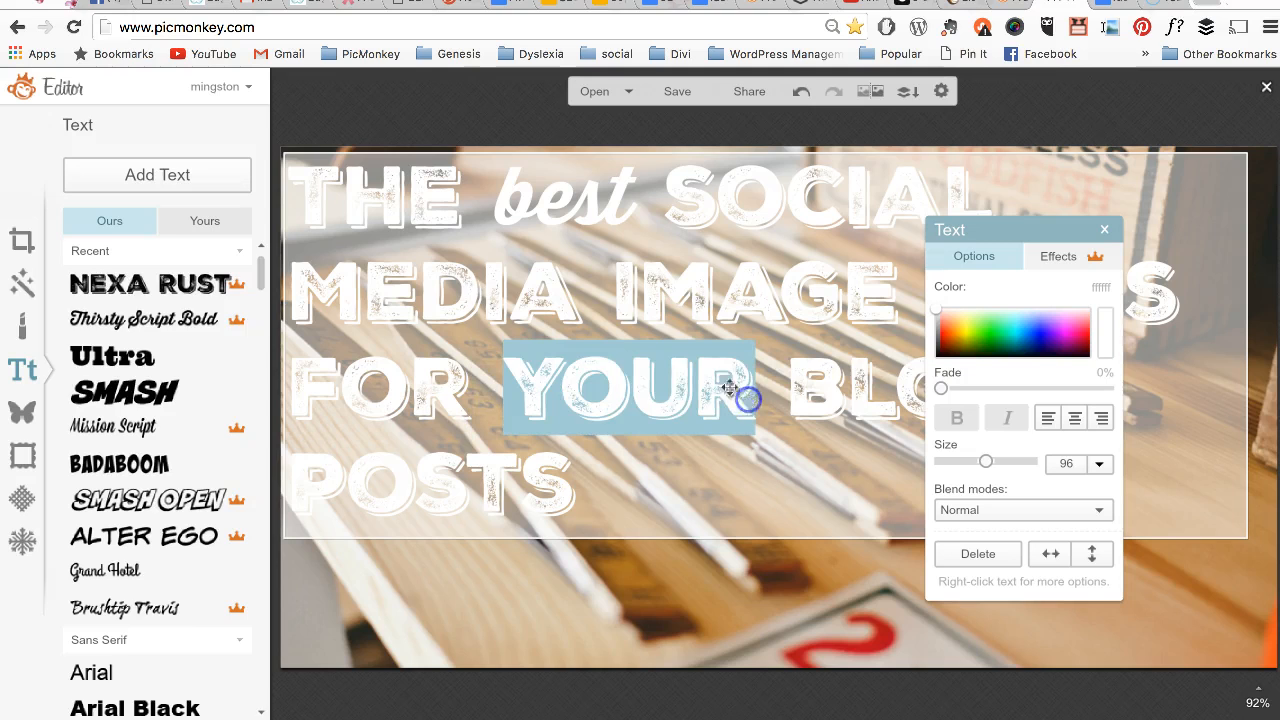
click(143, 318)
Capitalise the first letters of the two script words in the headline so they read "Best" and "Your".
click(595, 203)
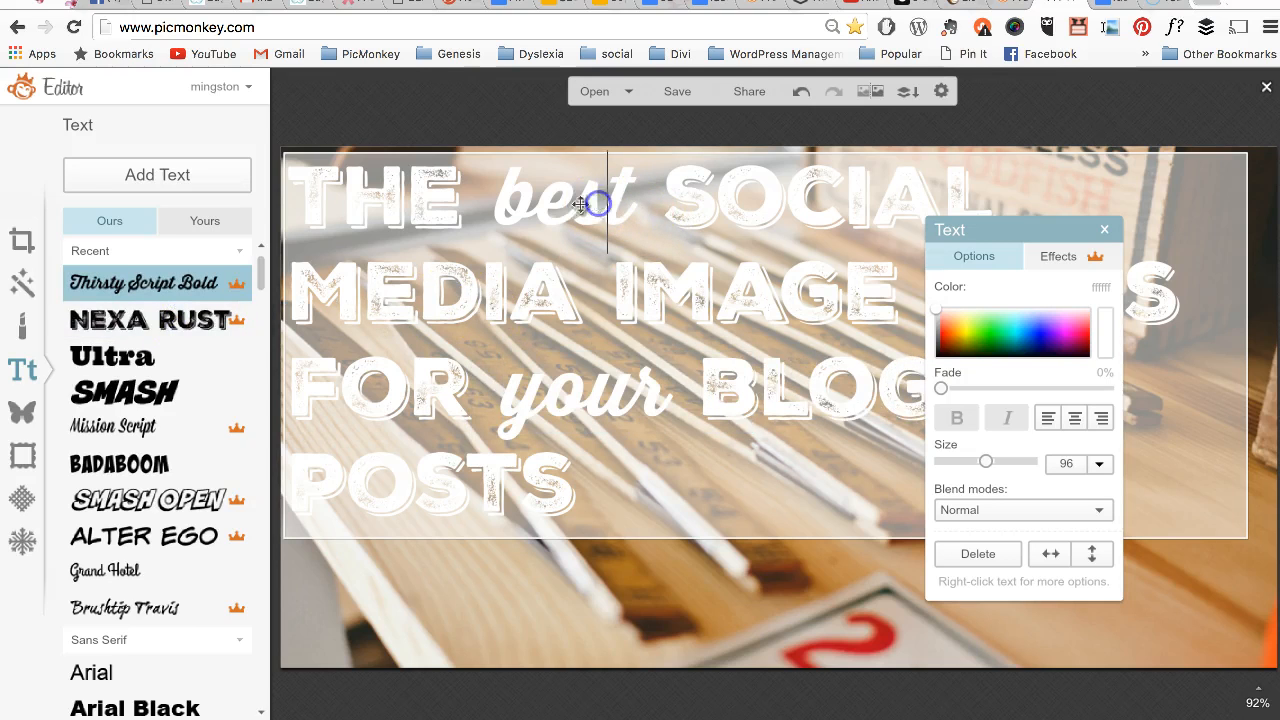
key(BackSpace)
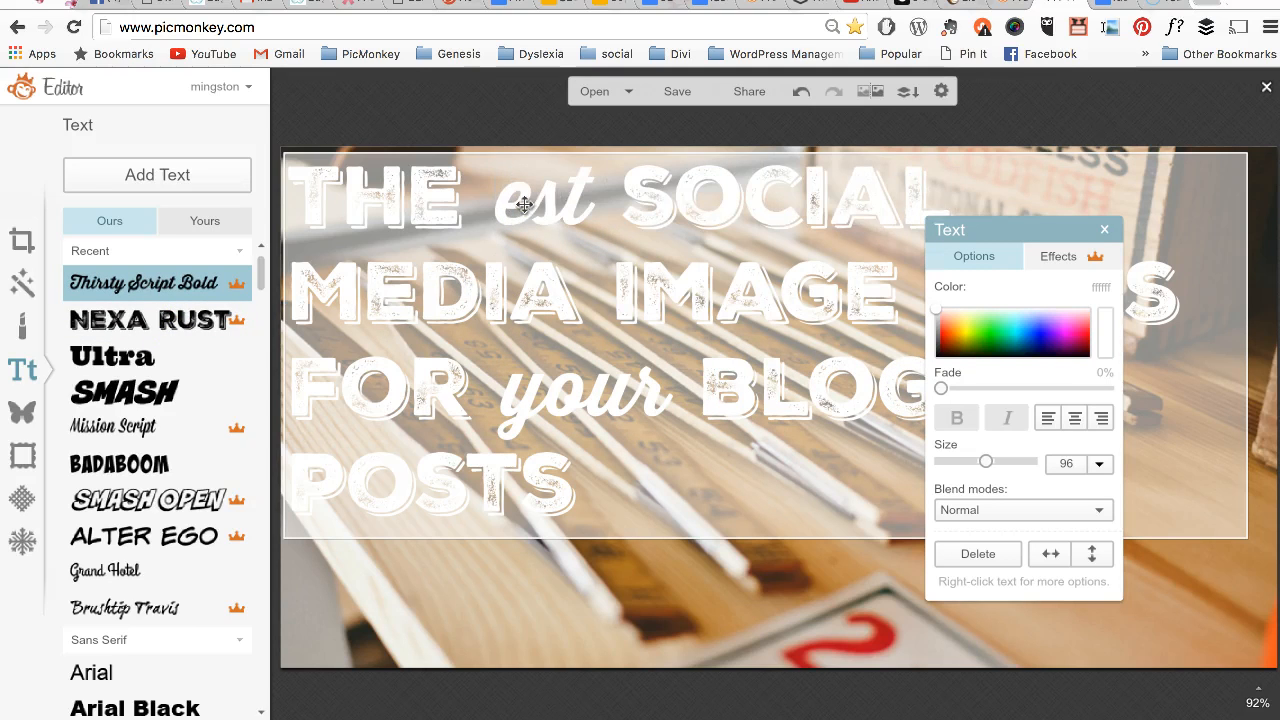
text(B)
click(538, 400)
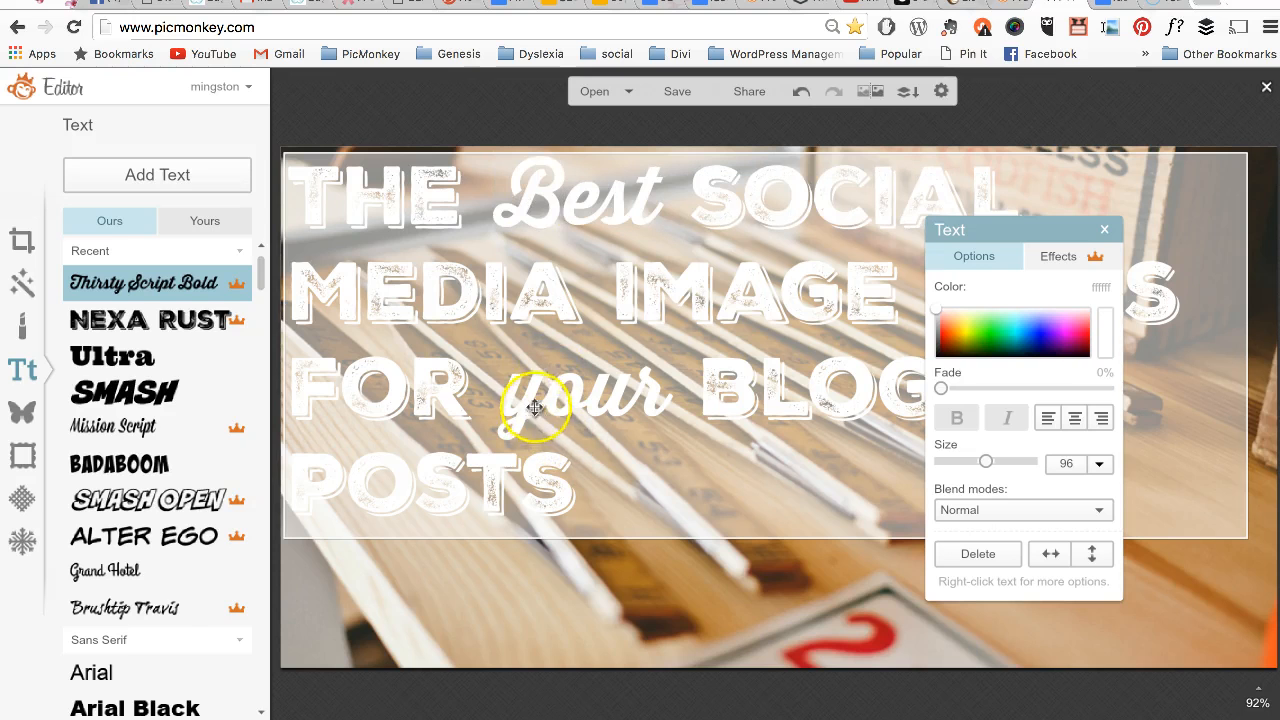
key(BackSpace)
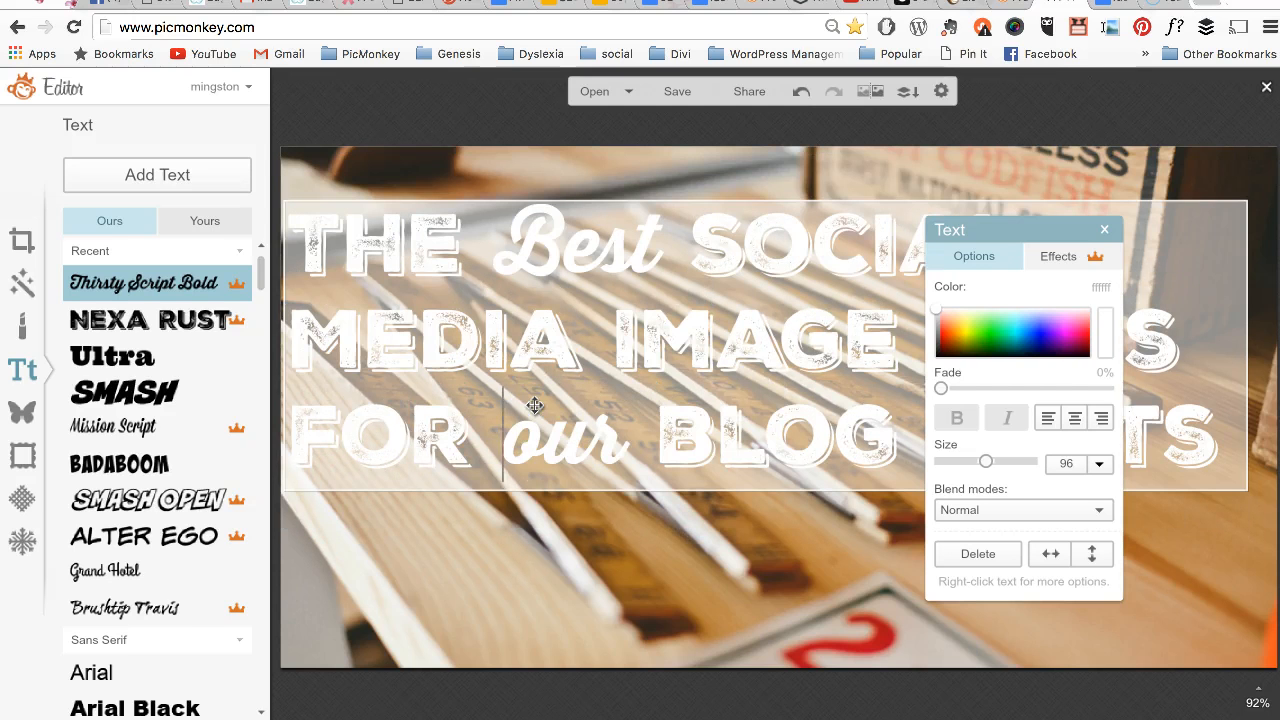
text(Y)
click(608, 595)
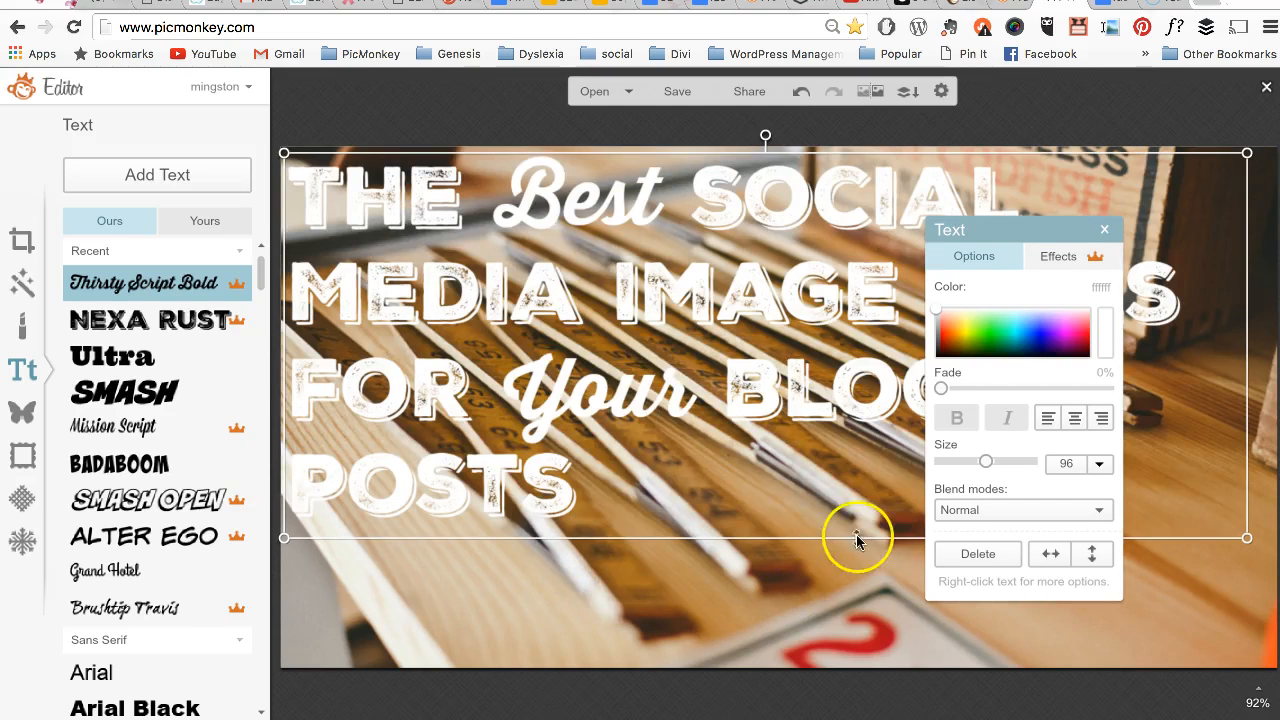
Try Nexa Rust on the entire headline and undo the font change.
drag(1047, 228, 160, 388)
click(157, 322)
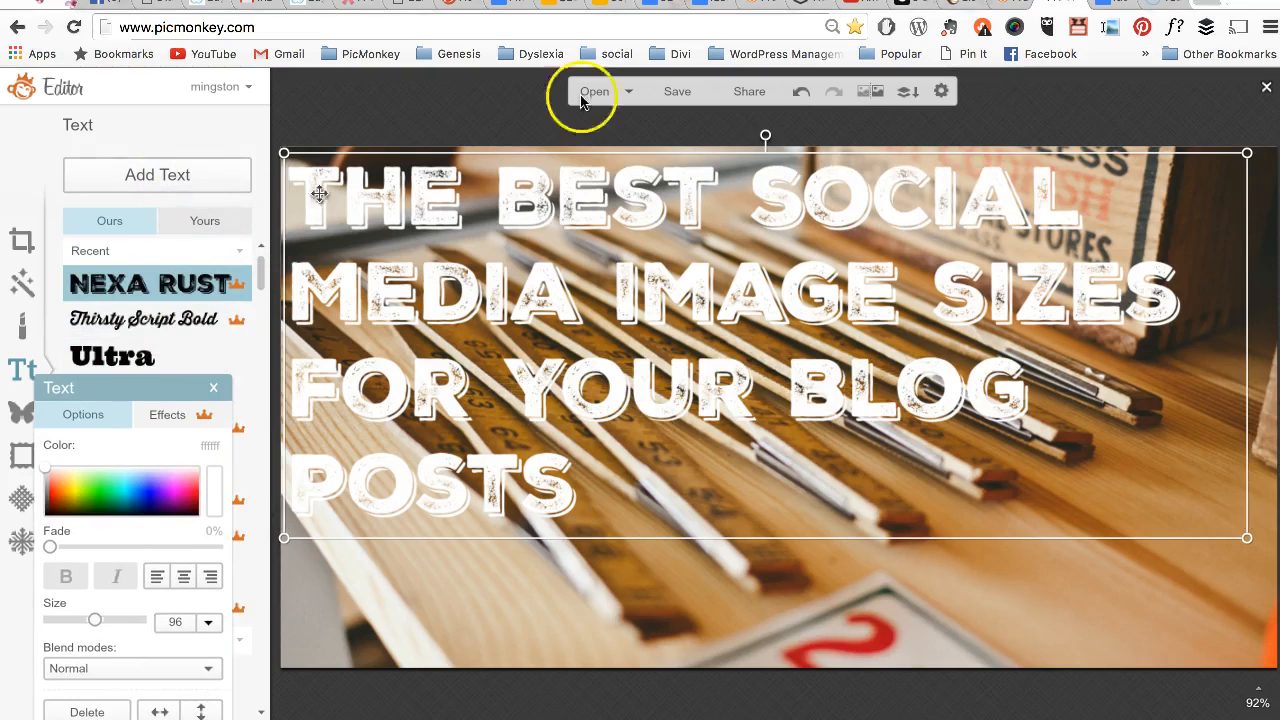
click(798, 94)
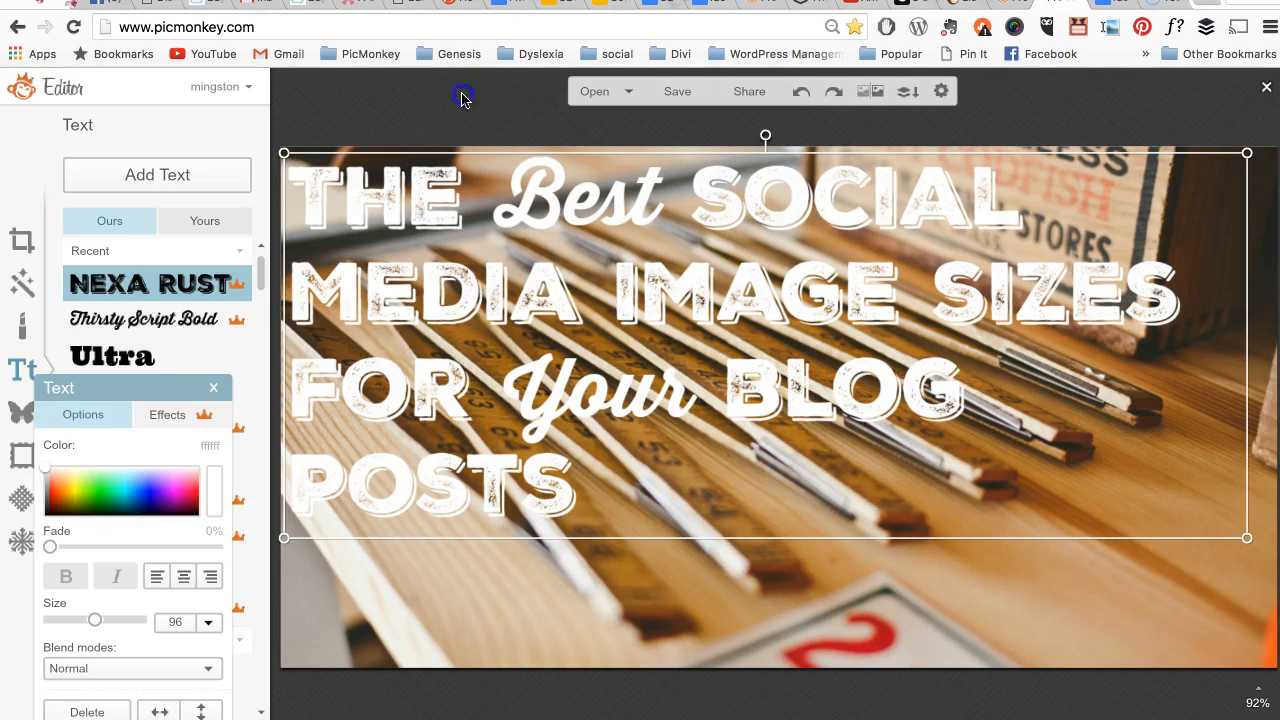
Add the text "BEYONDBLOGDESIGN.COM" in Nexa Rust at the photo's lower right and widen its box to fit one line.
click(213, 387)
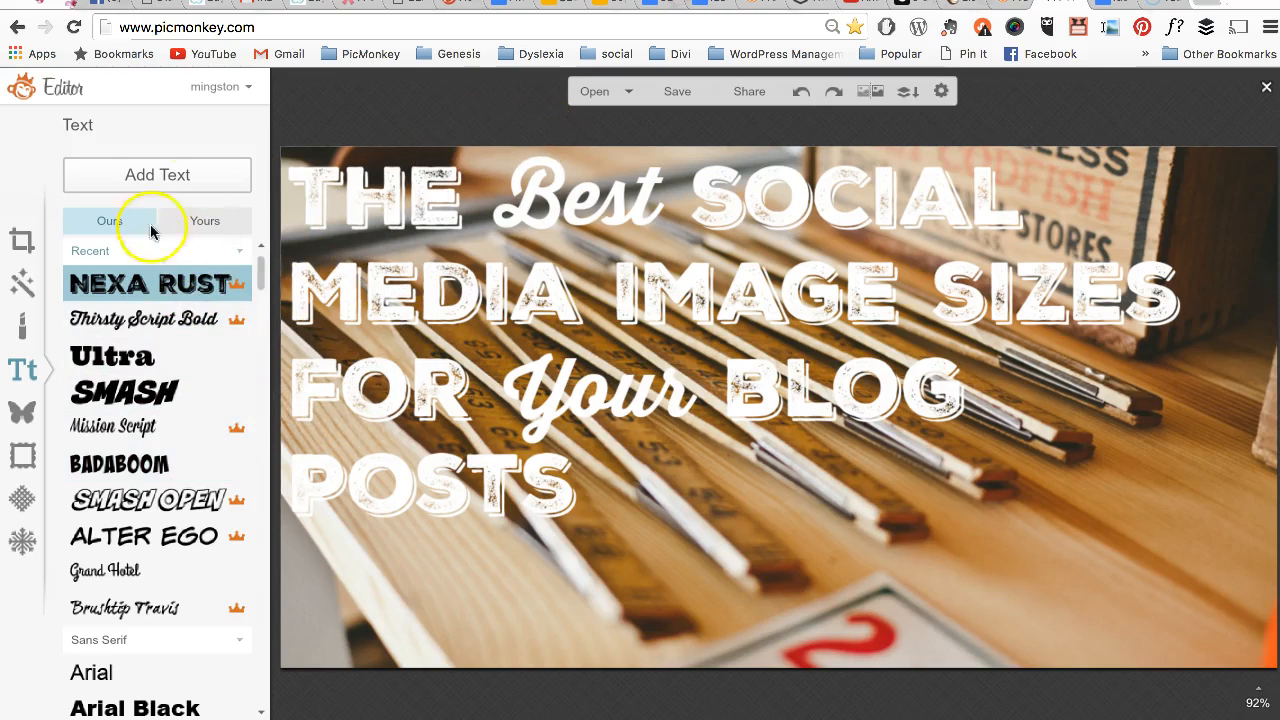
click(165, 174)
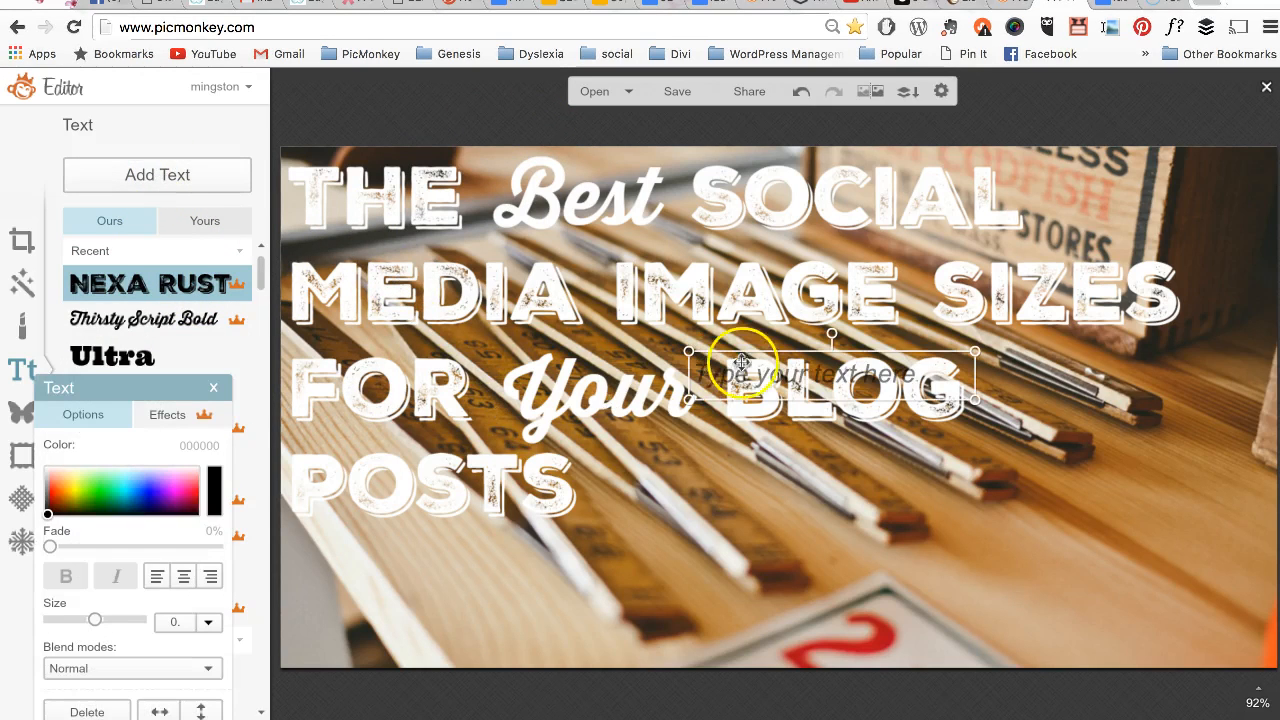
click(800, 410)
drag(800, 410, 831, 603)
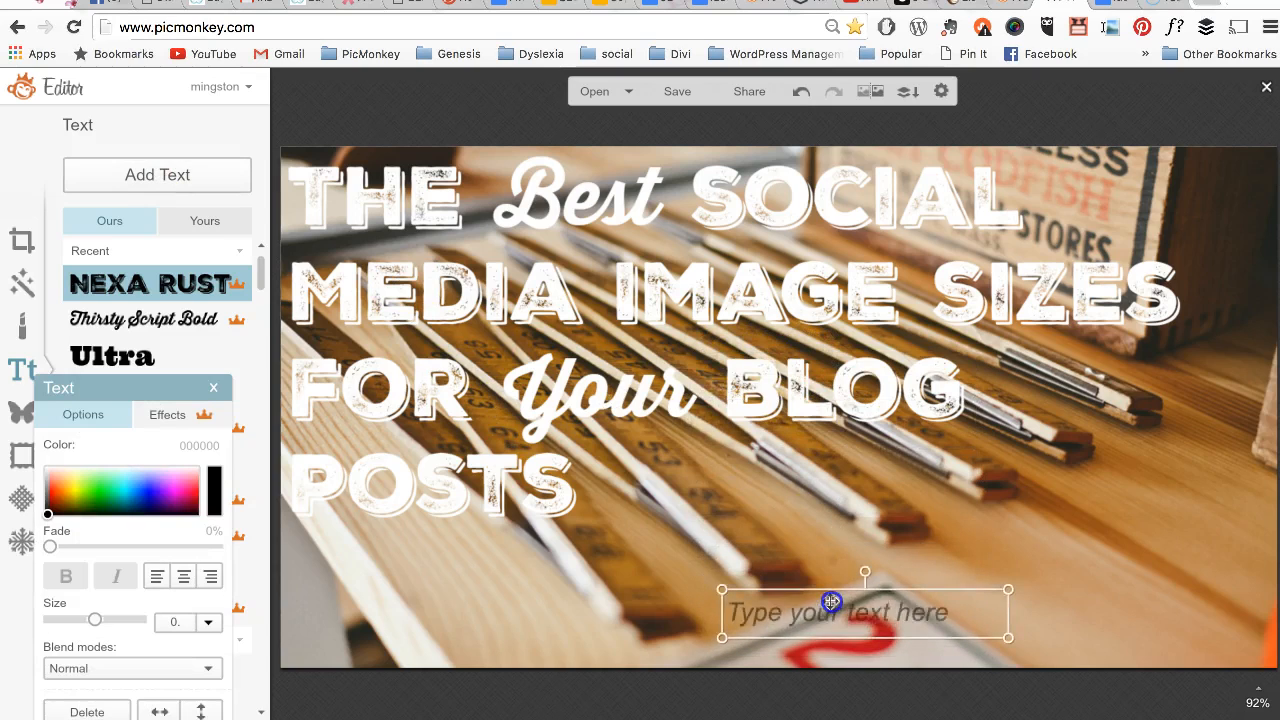
text(BEYOND)
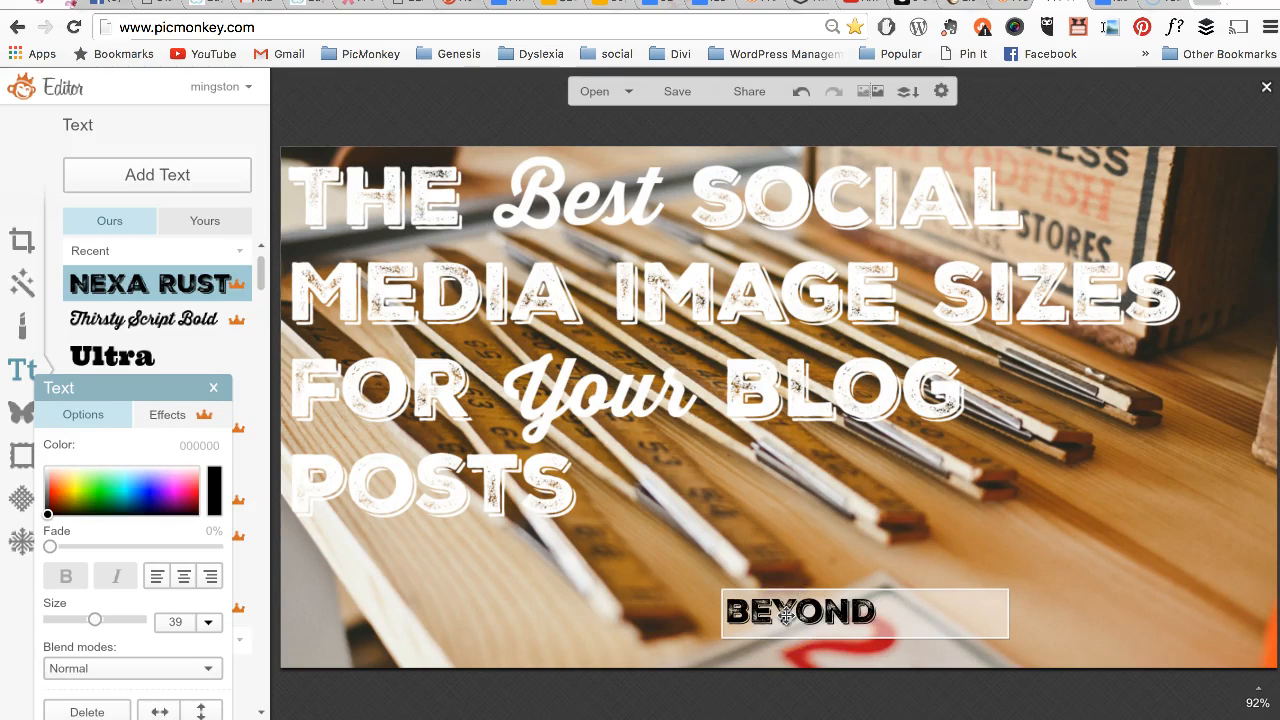
text(BLO)
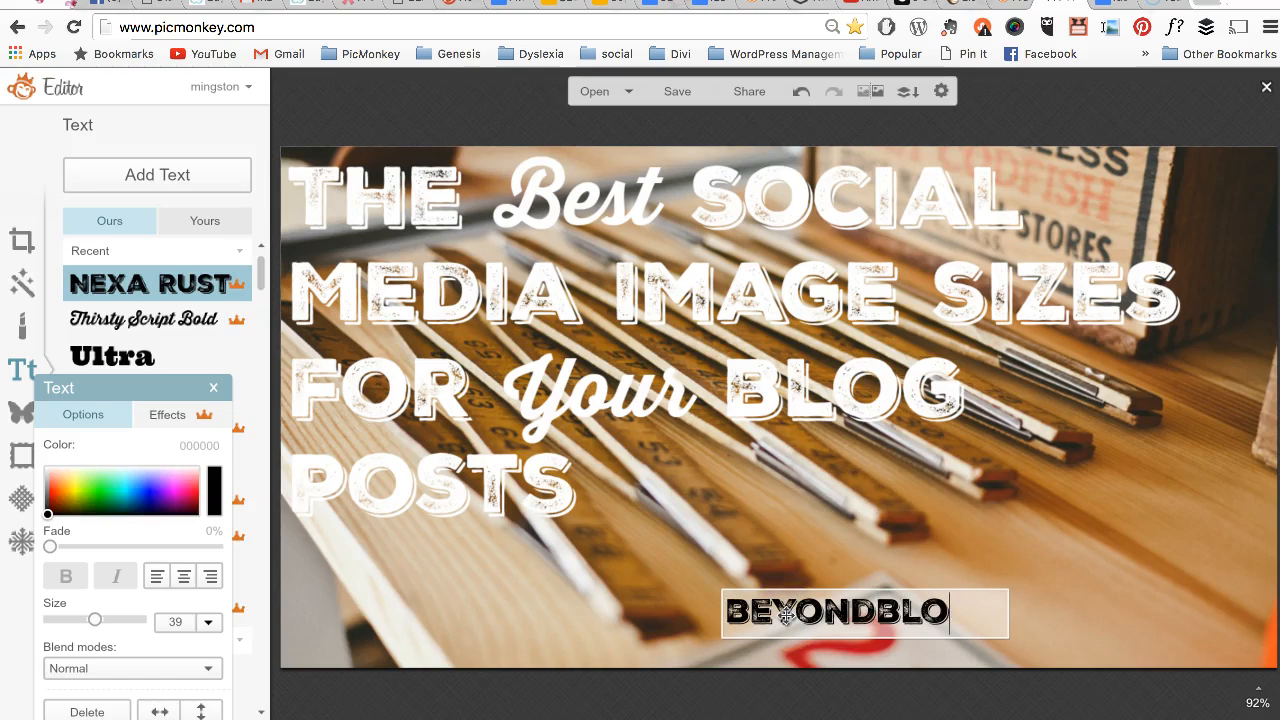
text(GDESIGN)
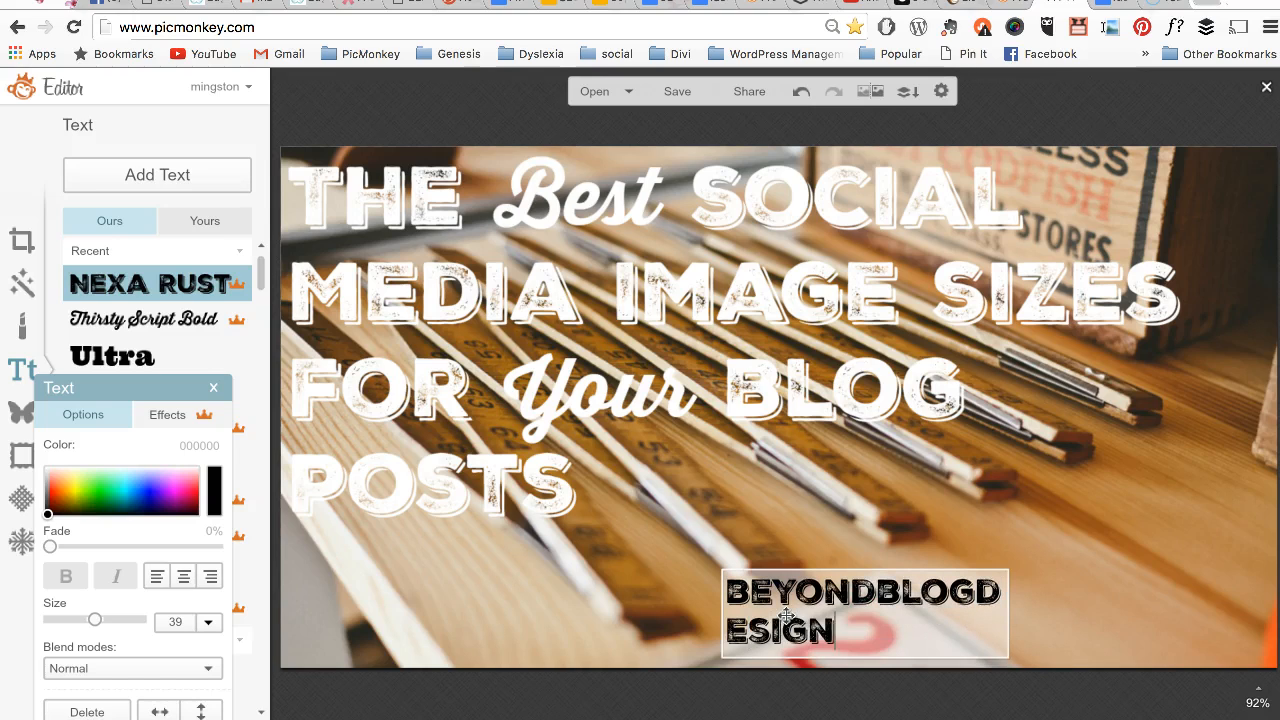
click(1014, 625)
drag(1006, 626, 1249, 609)
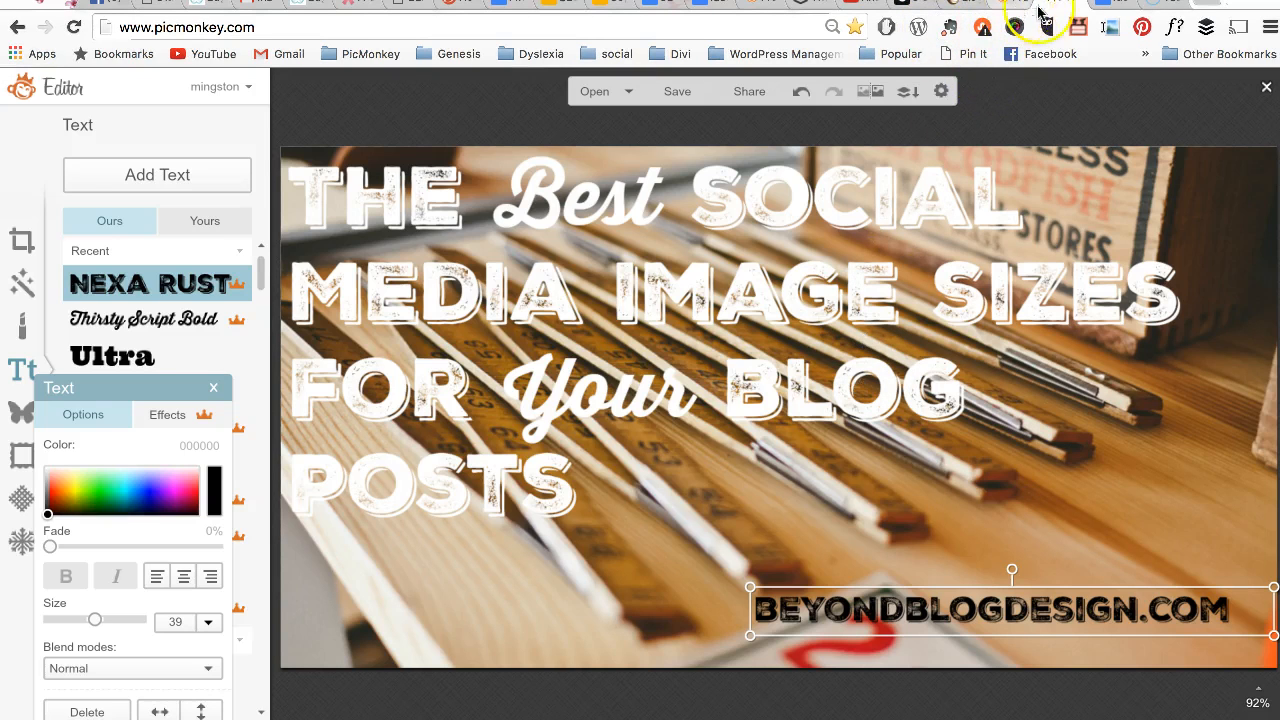
Check the image sizes per network in the Ideal Social Media Sizes document and return to the PicMonkey editor.
click(1108, 10)
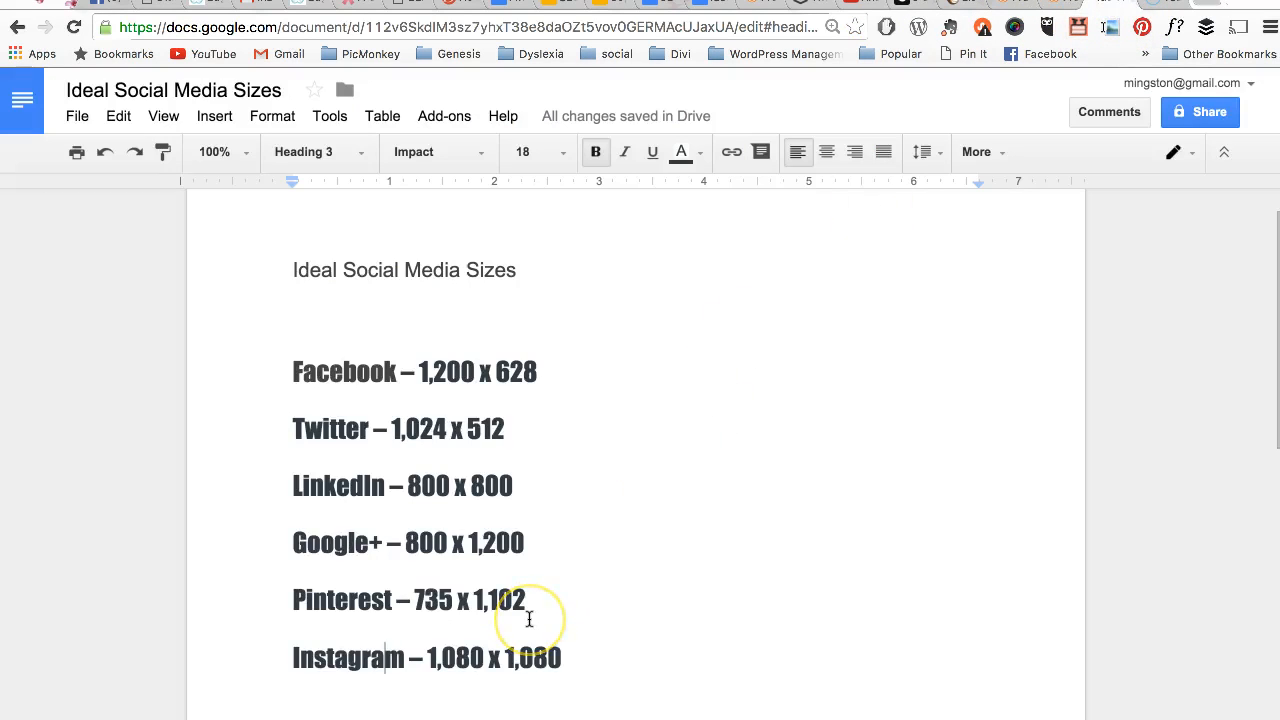
click(1054, 9)
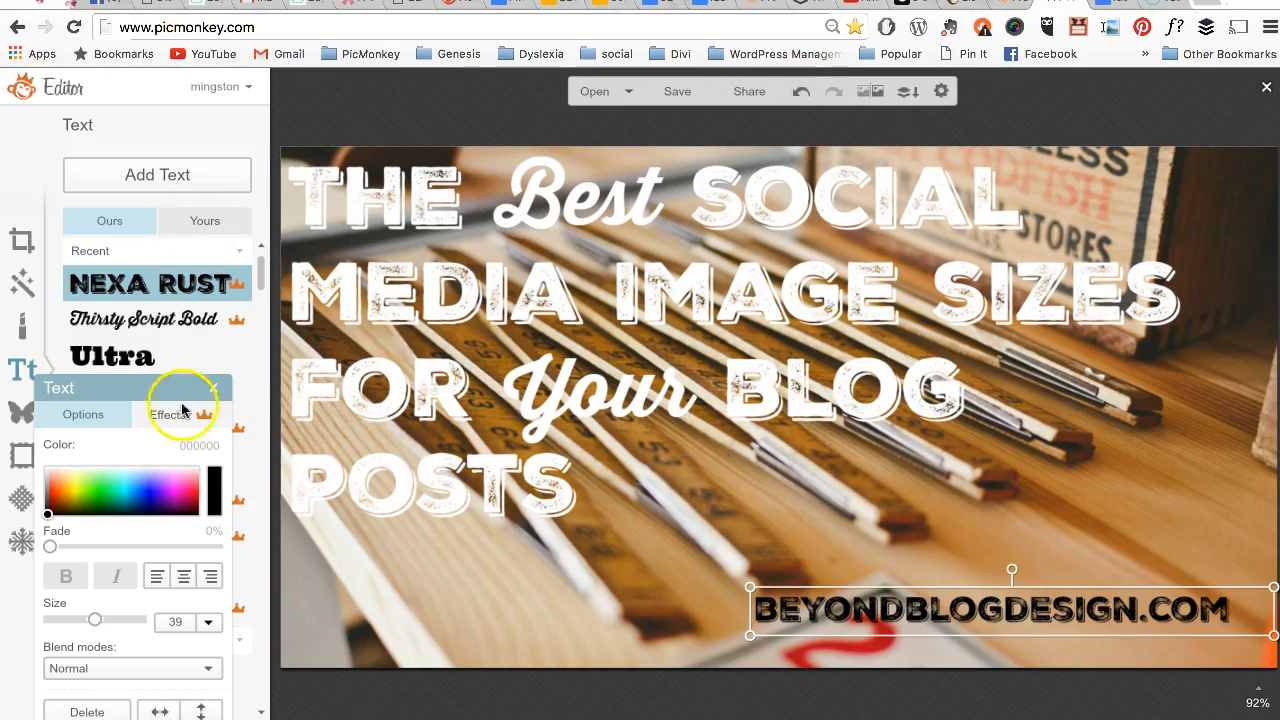
Review the file name, quality and dimension options for saving the image to the computer, and cancel without saving.
click(213, 388)
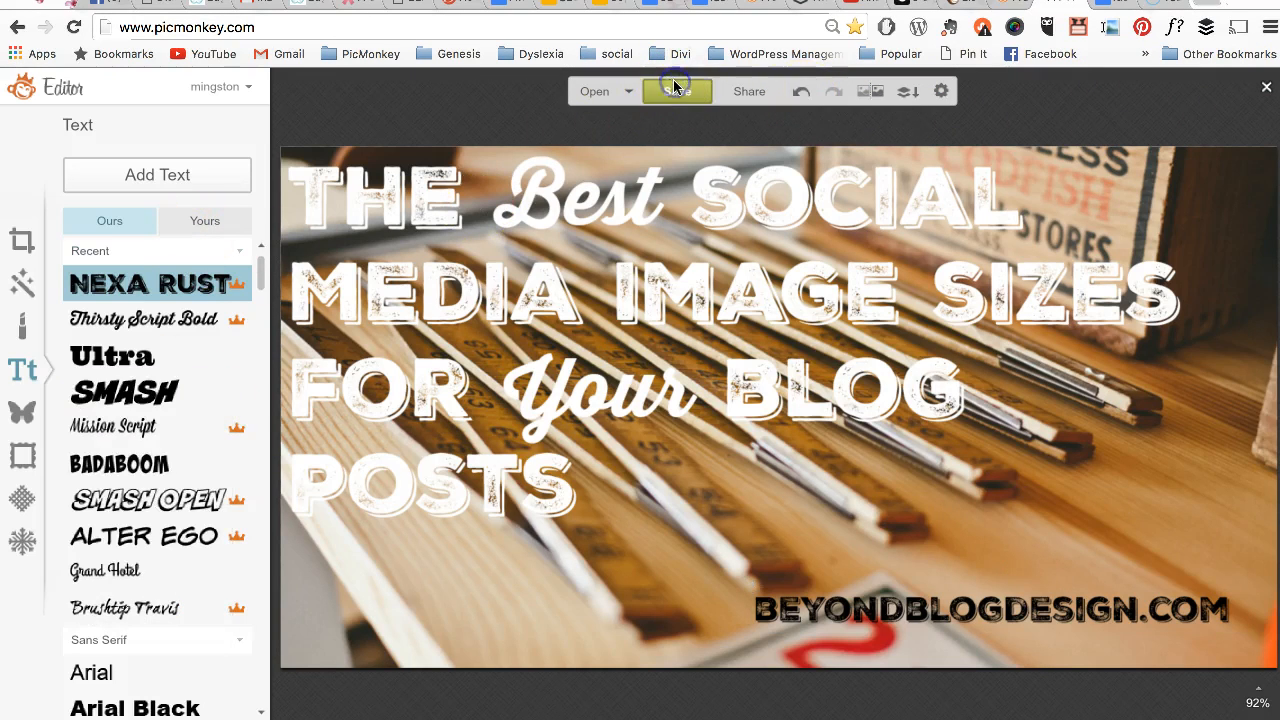
click(676, 90)
click(86, 207)
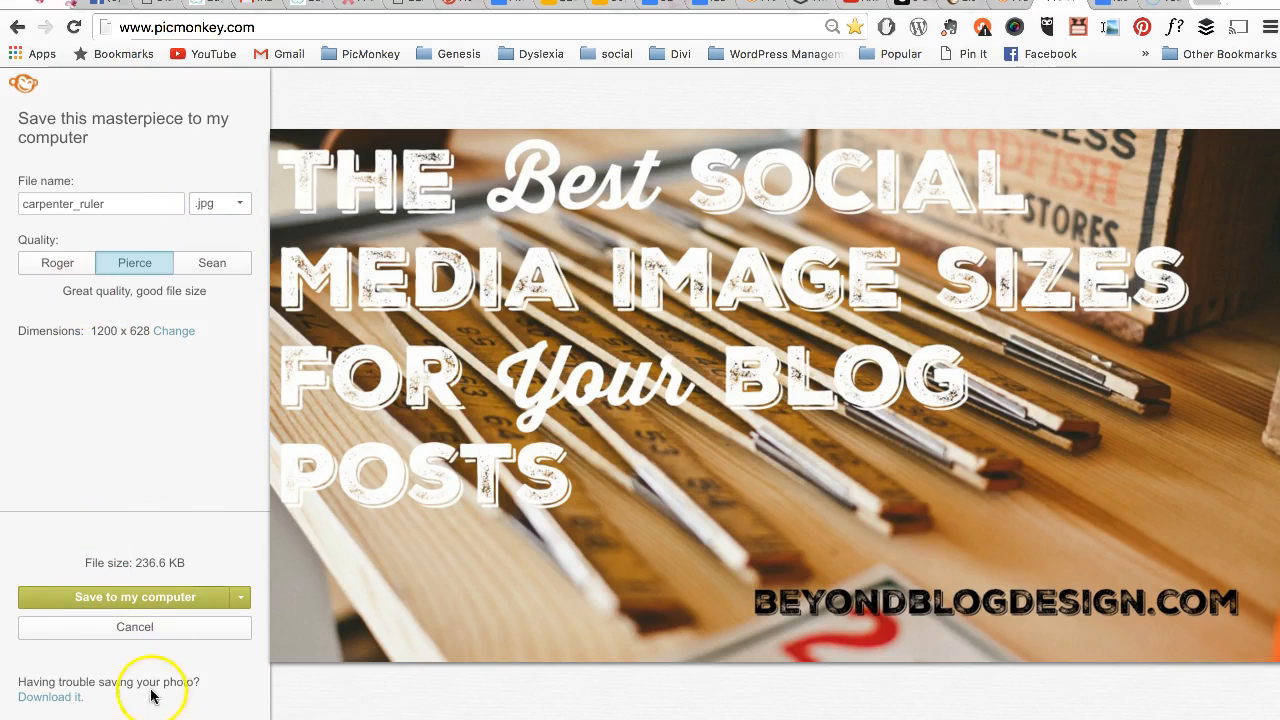
click(139, 628)
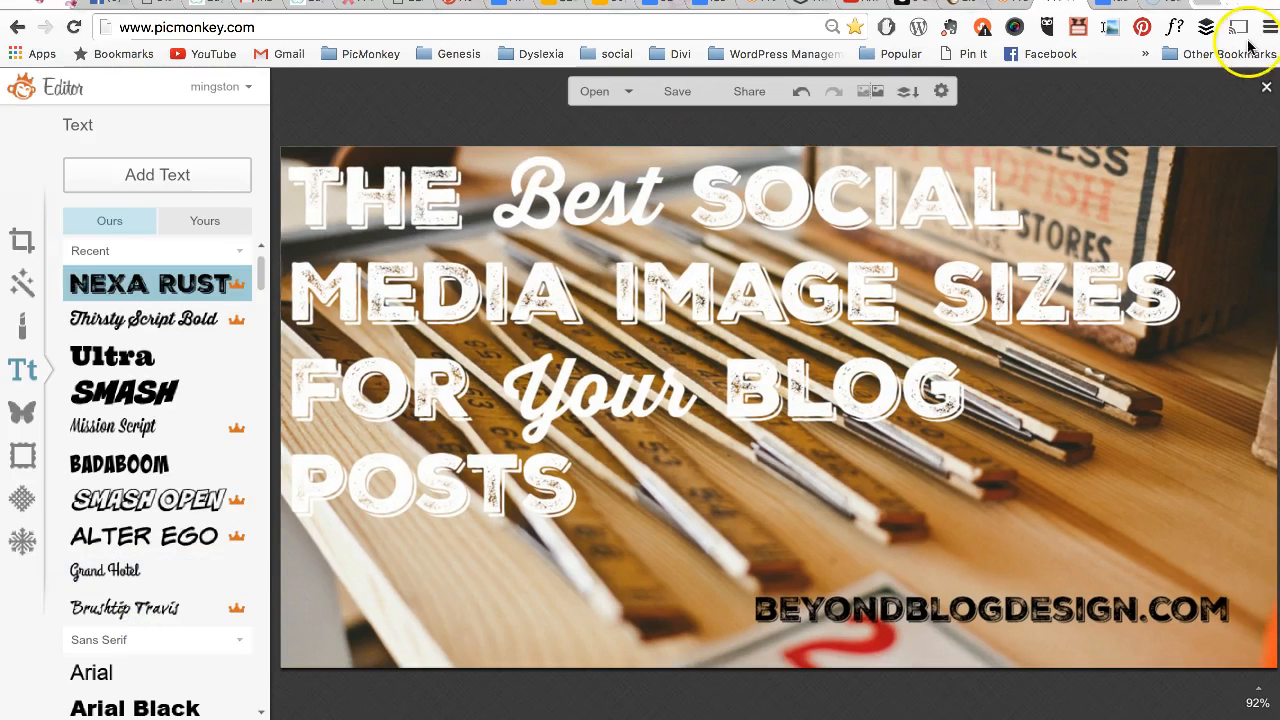
Undo all the text, crop and resize edits until the original uncropped photo is restored.
click(803, 95)
click(803, 95)
click(803, 95)
click(803, 95)
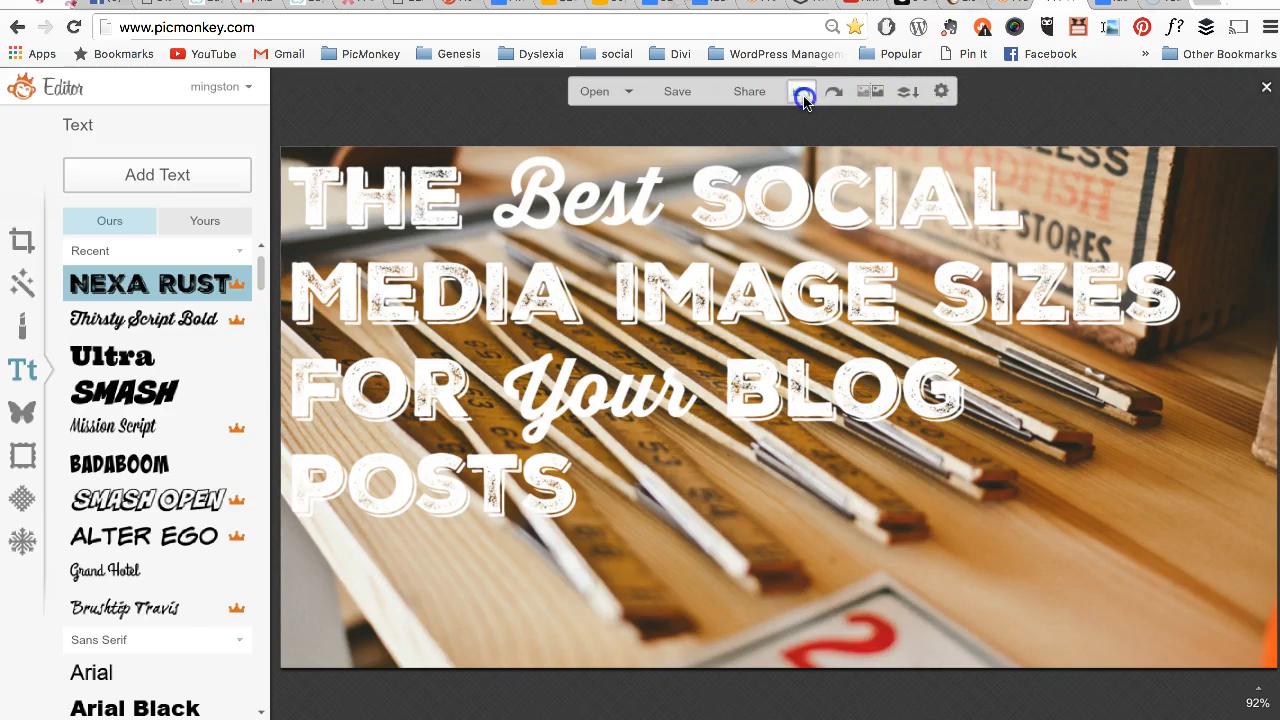
click(803, 95)
click(803, 95)
click(803, 95)
click(803, 95)
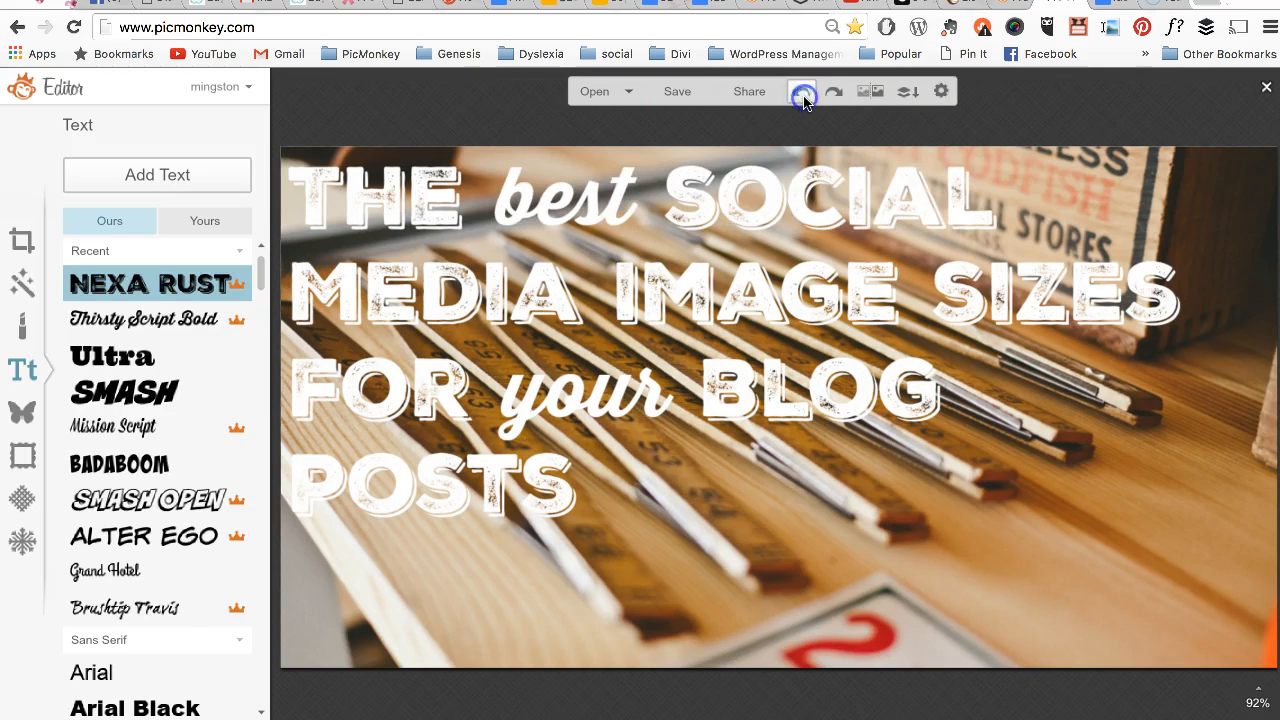
click(803, 93)
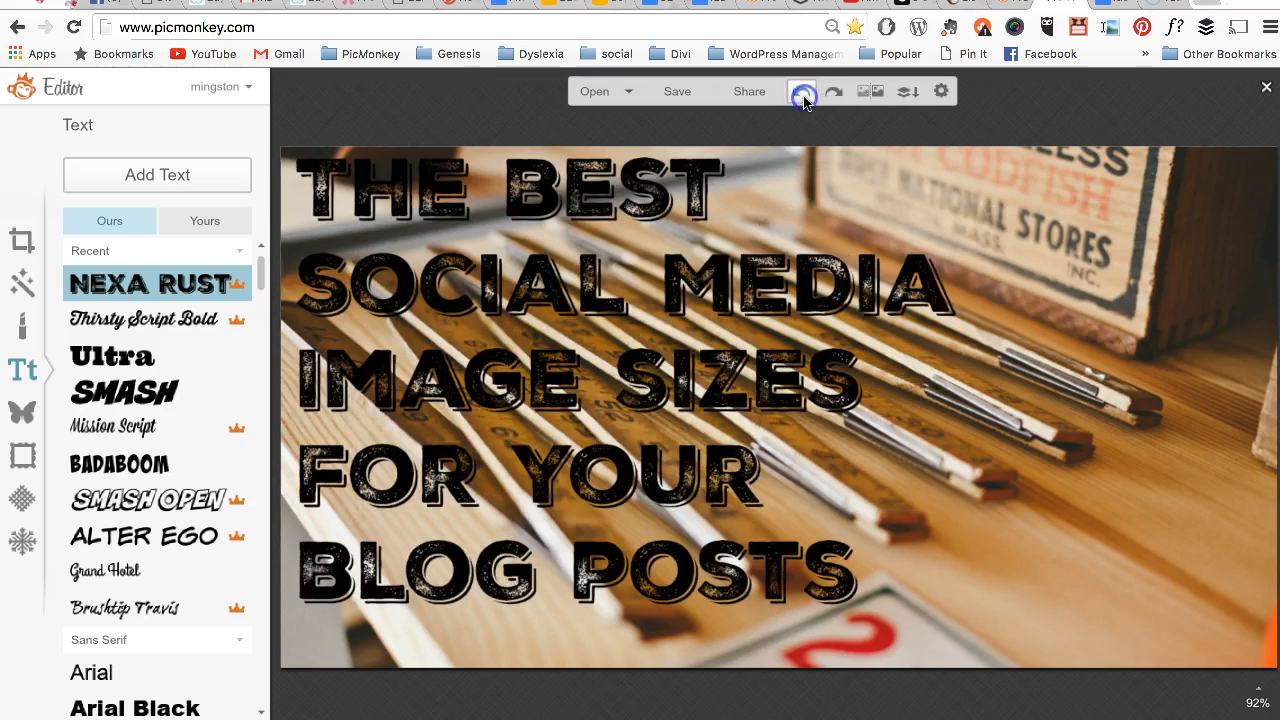
click(803, 93)
click(803, 93)
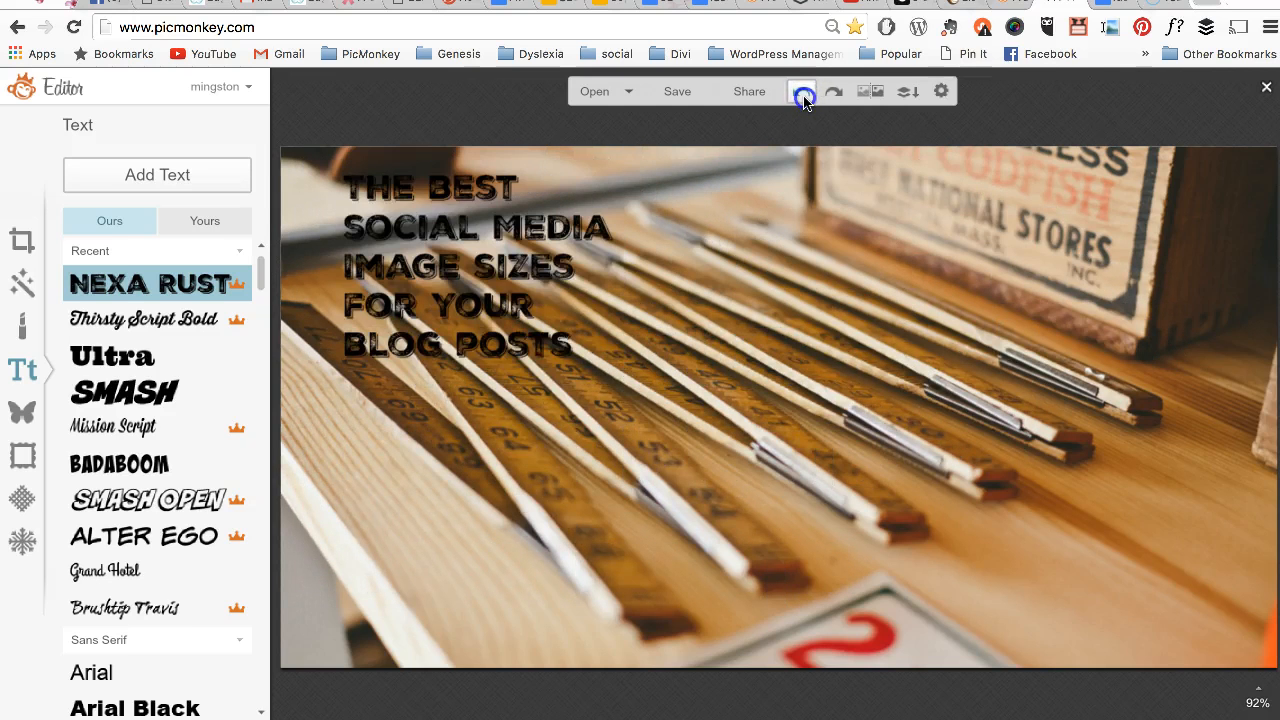
click(803, 93)
click(803, 93)
click(803, 93)
click(803, 93)
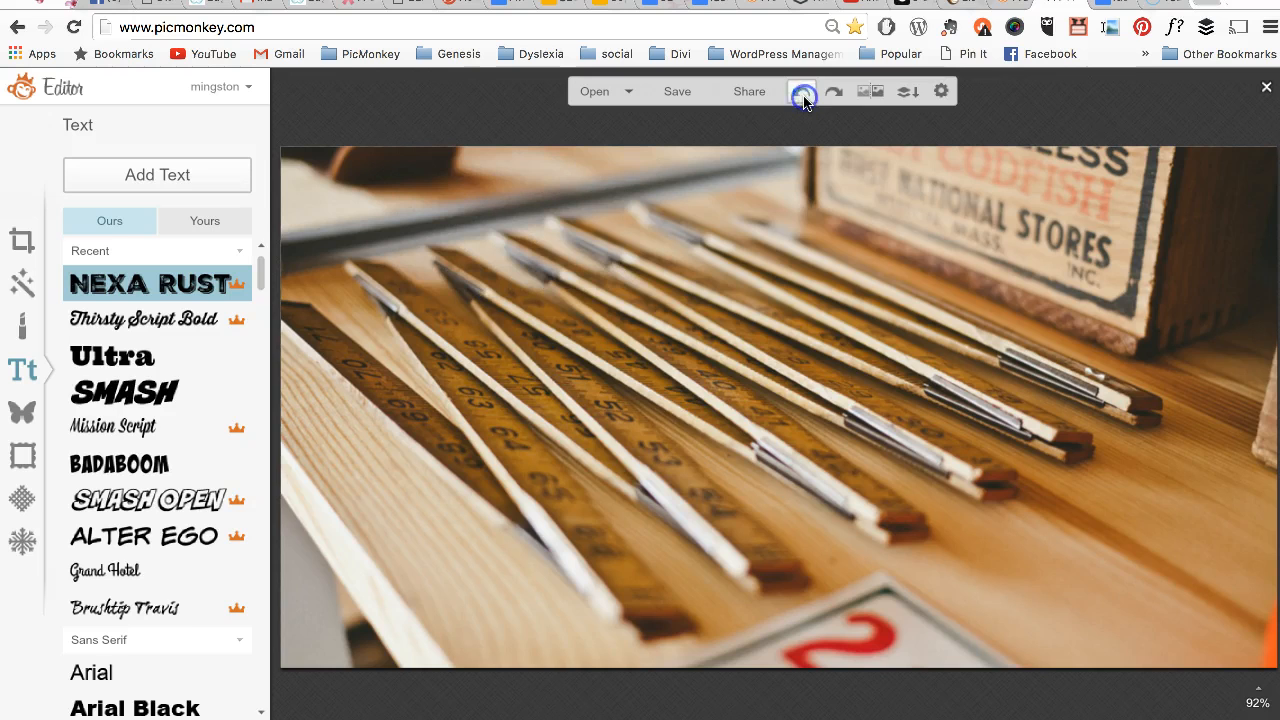
click(803, 93)
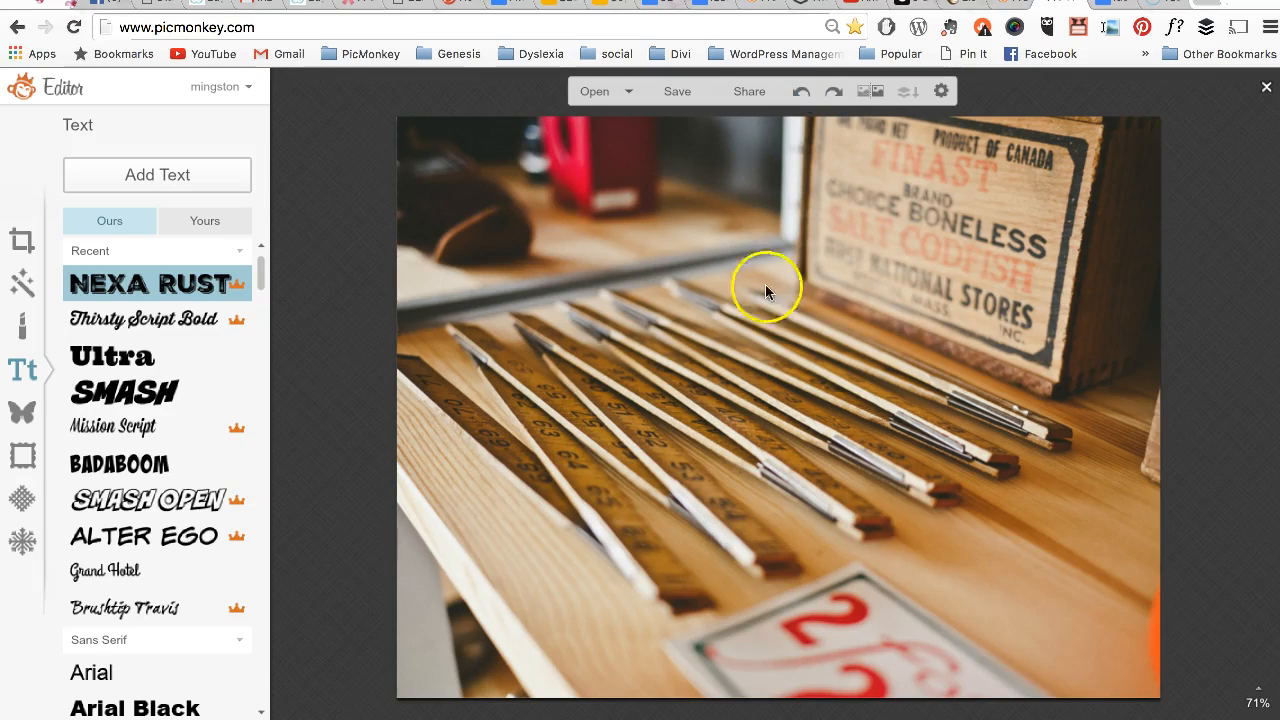
click(803, 93)
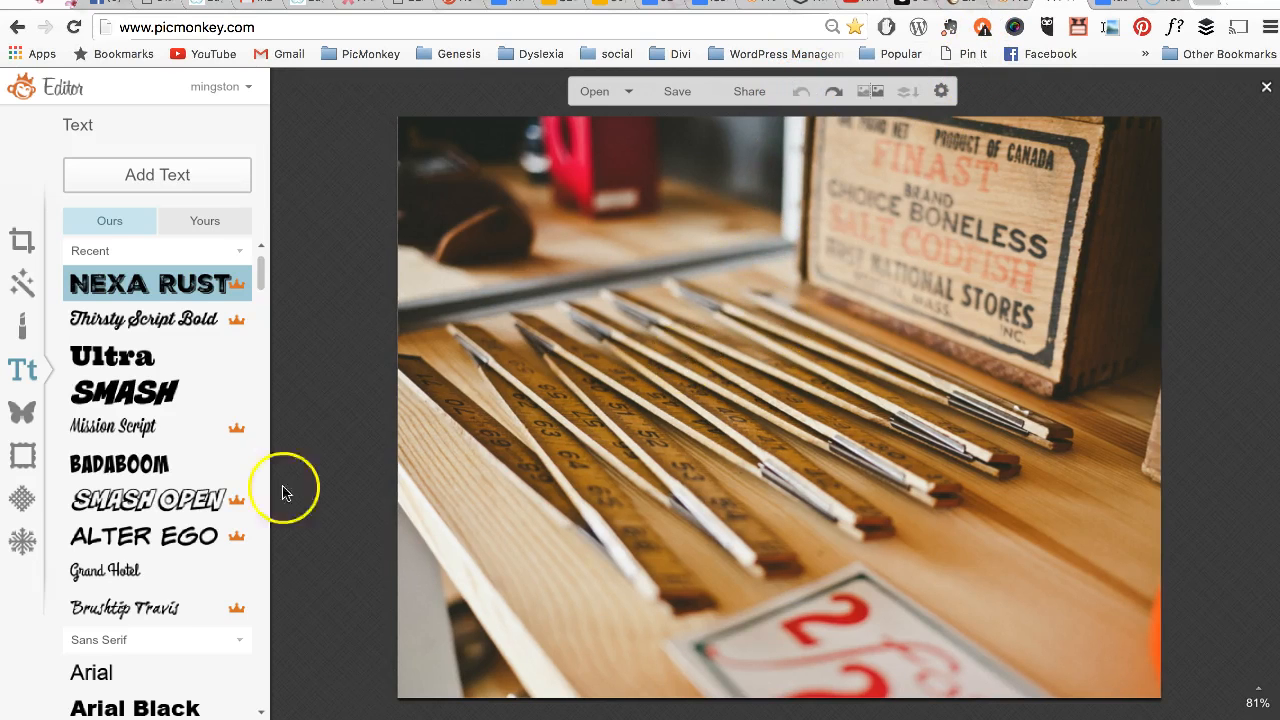
scroll(186, 520, down, 5)
scroll(183, 520, down, 5)
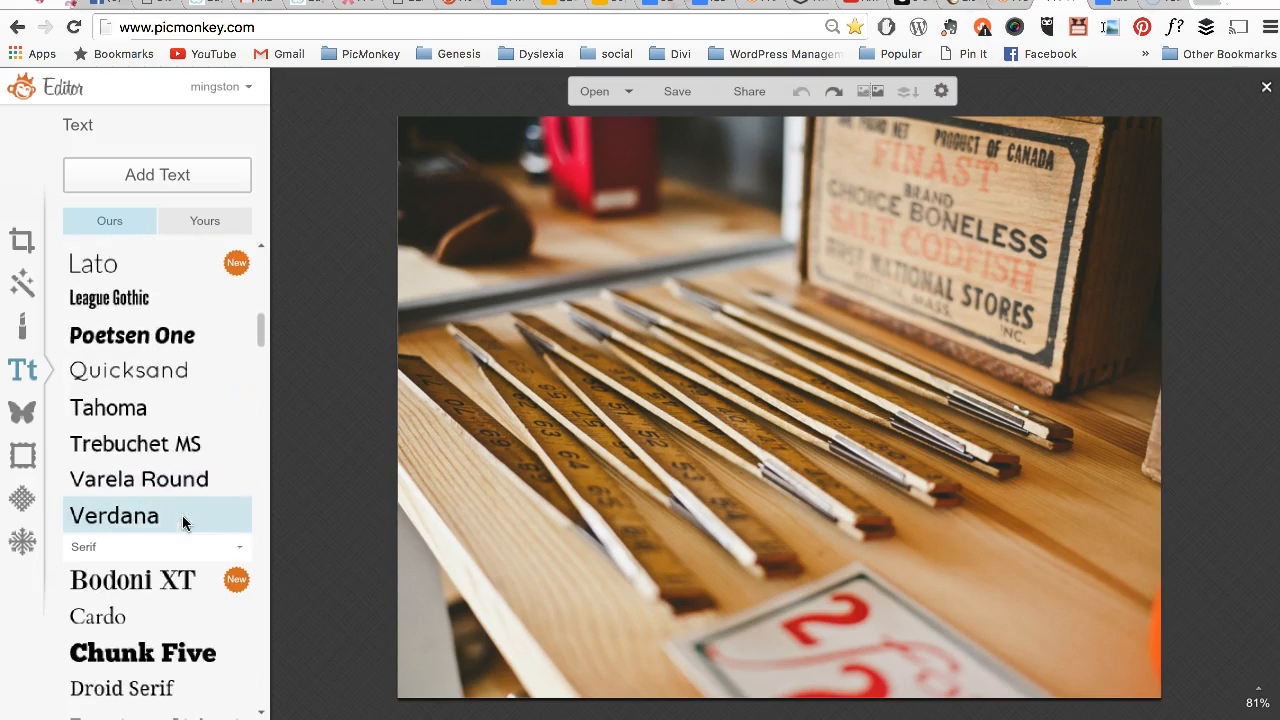
click(24, 240)
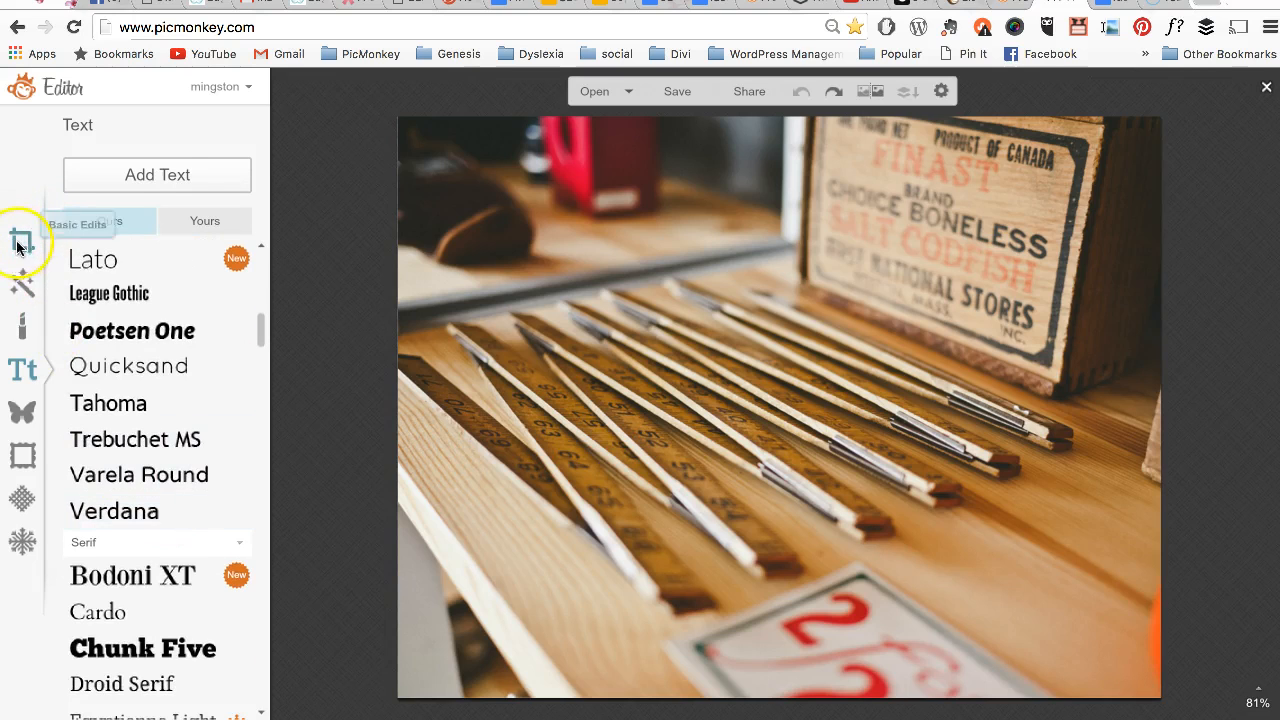
click(118, 567)
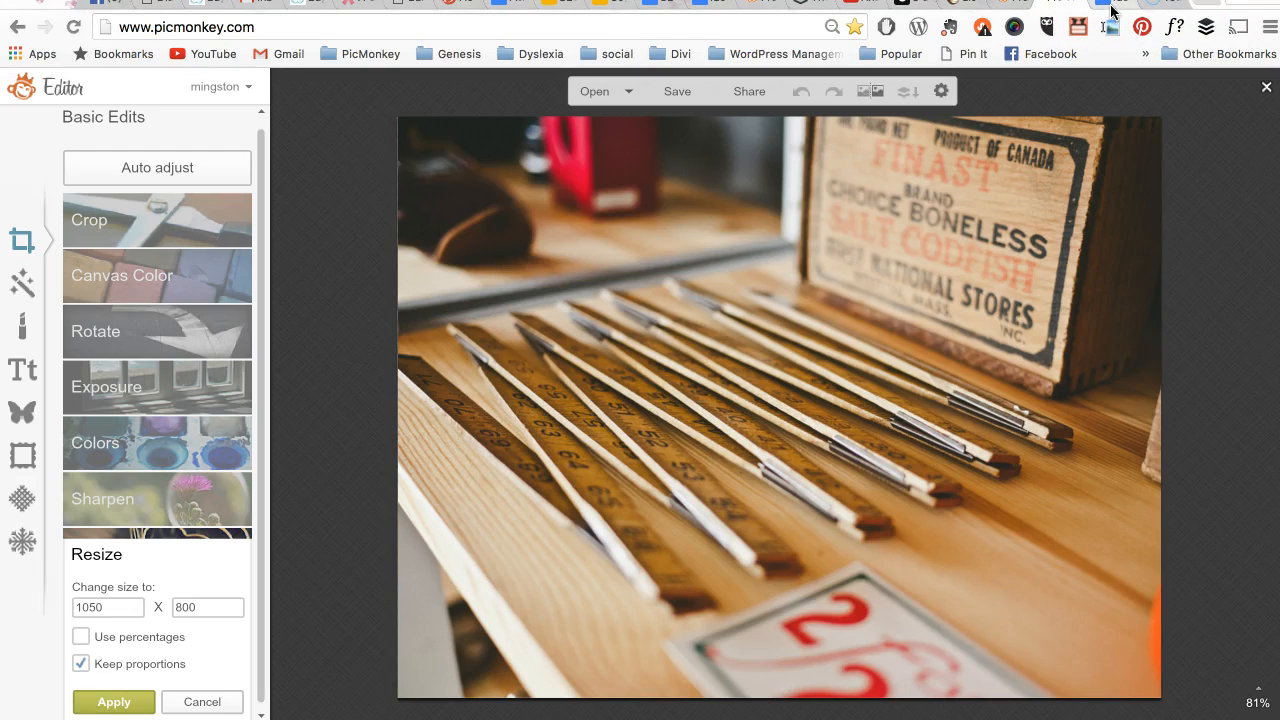
click(1112, 10)
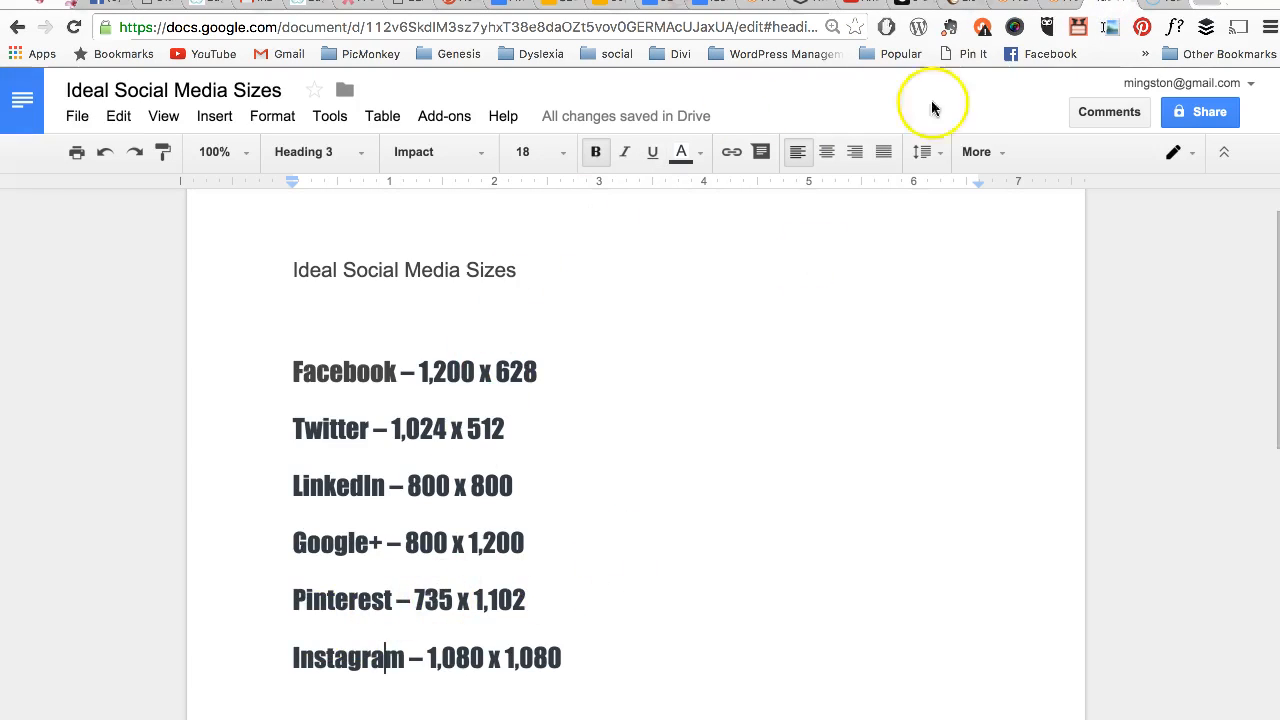
click(1058, 8)
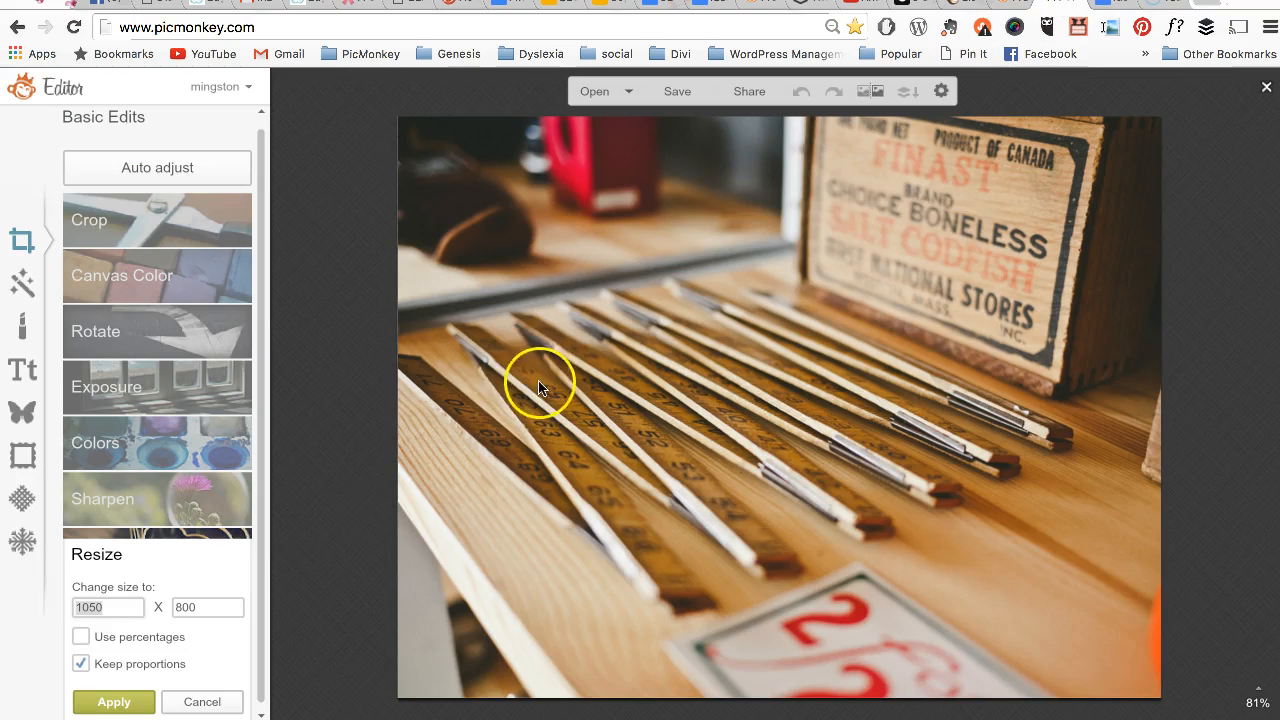
text(7)
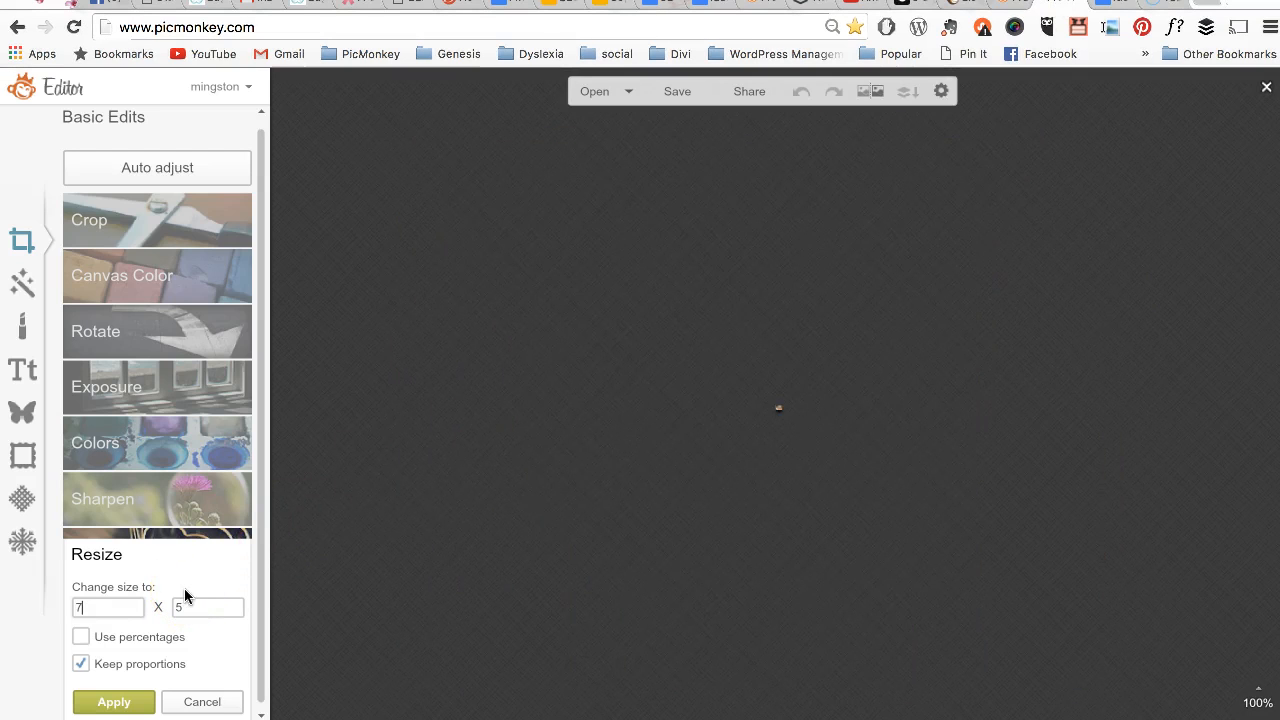
text(35)
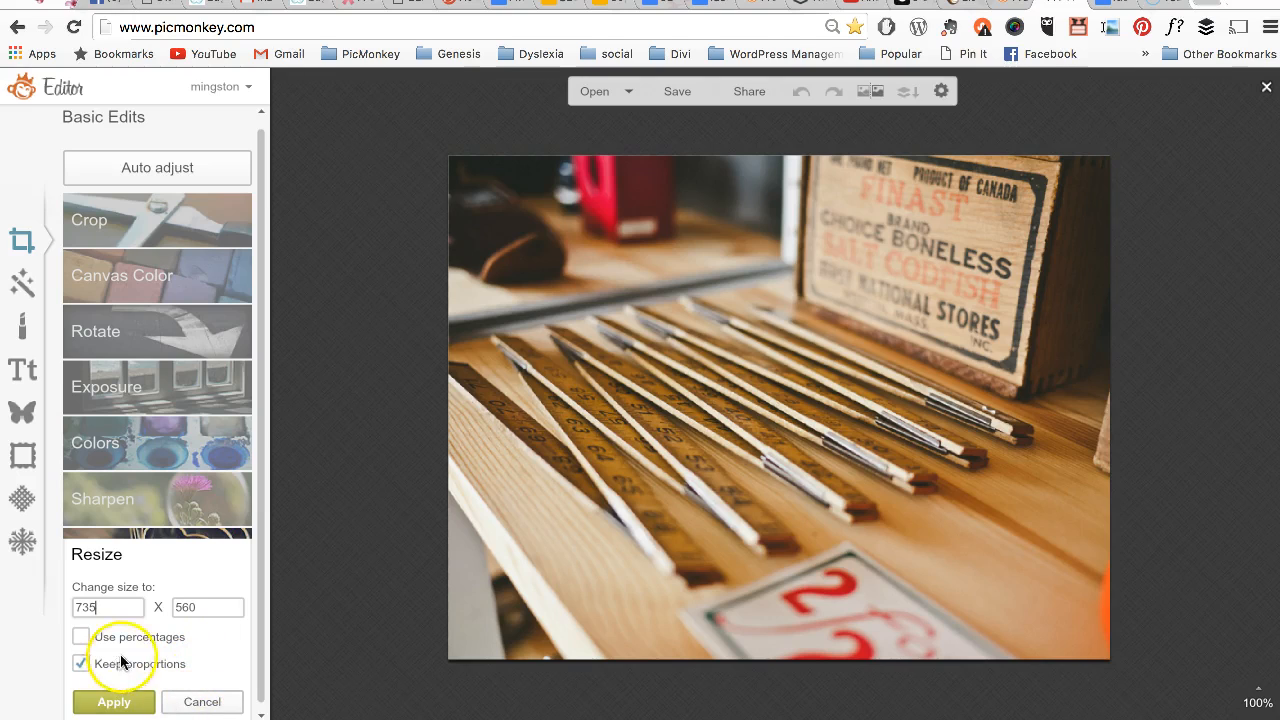
click(200, 702)
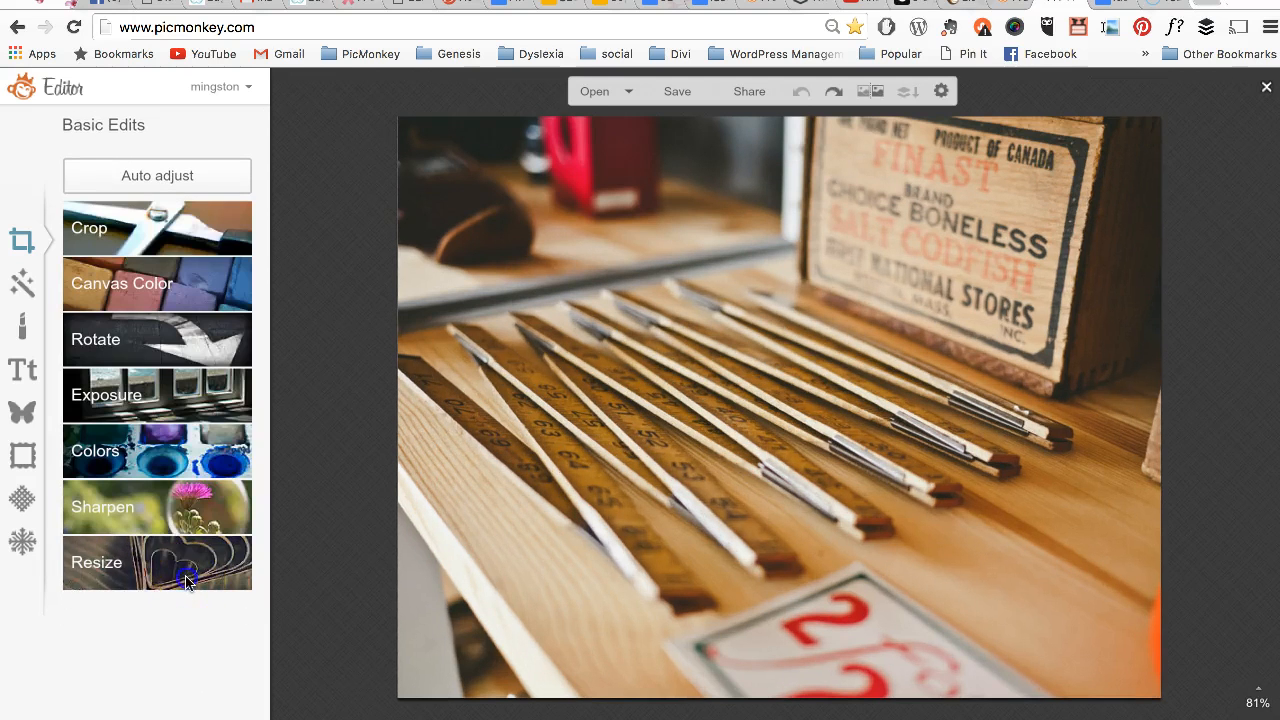
Check the Pinterest size in the Ideal Social Media Sizes document and resize the photo proportionally to a height of 1102 pixels.
click(188, 575)
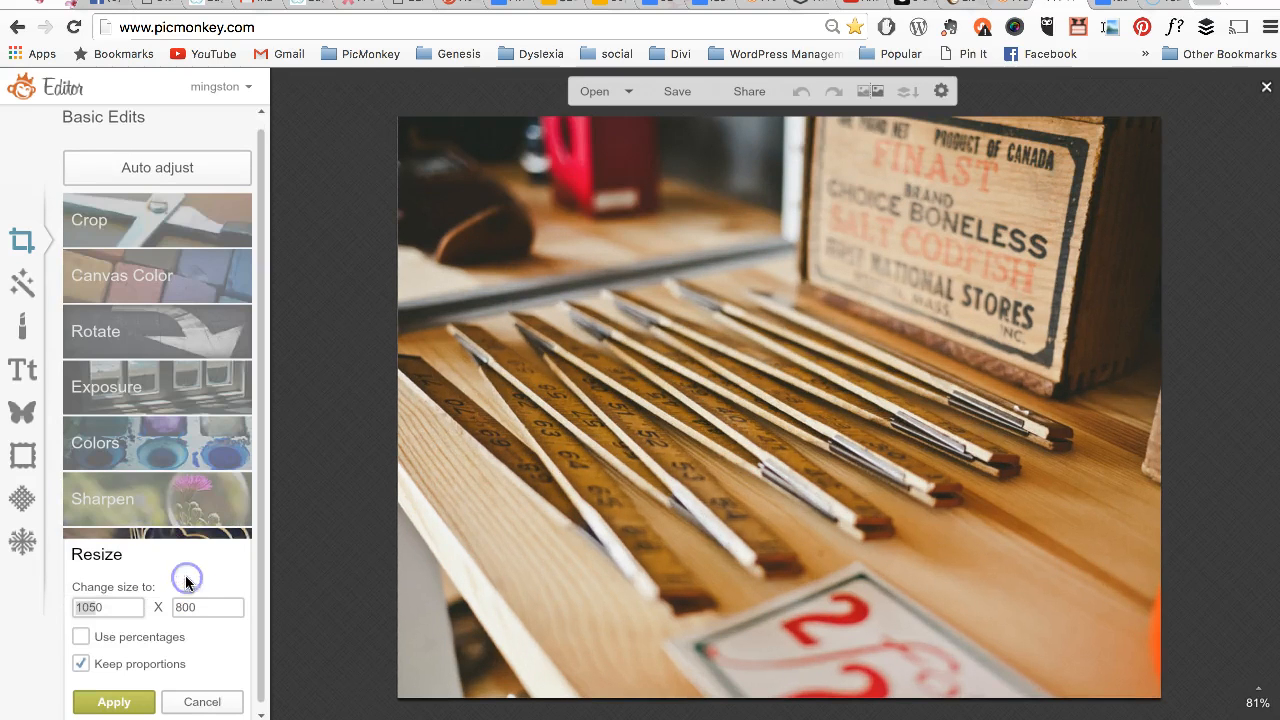
click(1012, 12)
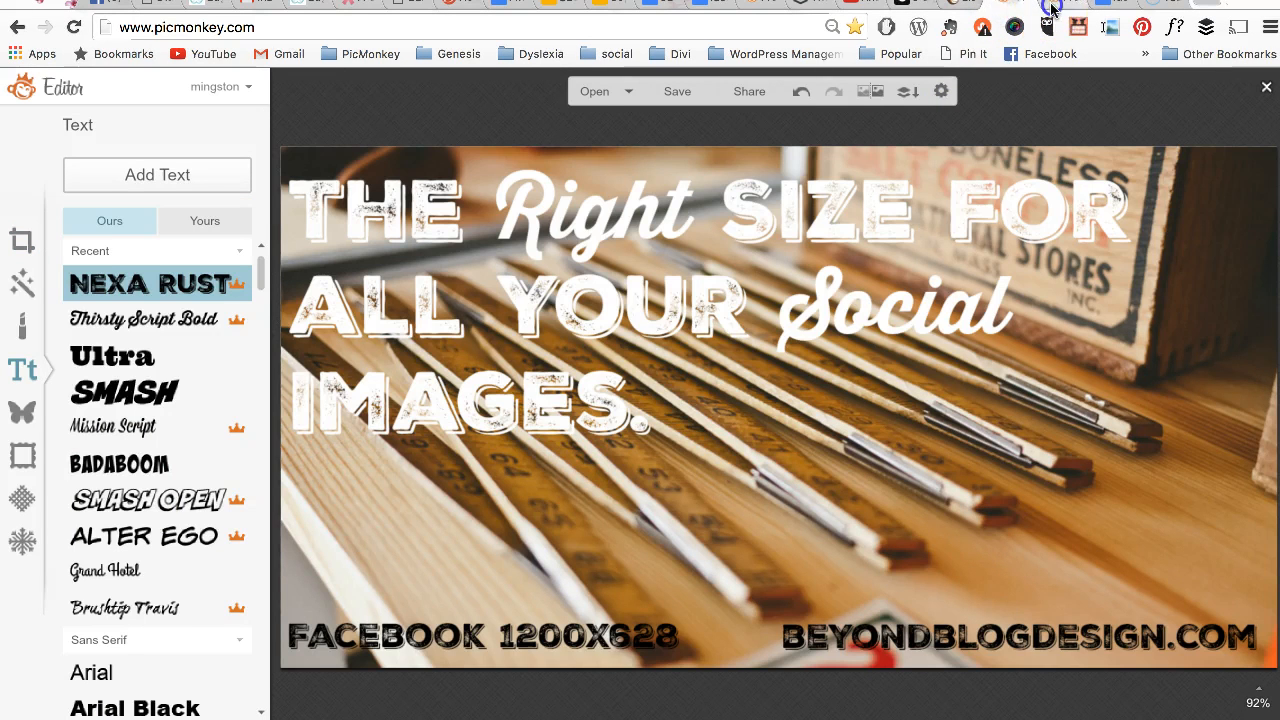
click(1052, 8)
click(1117, 8)
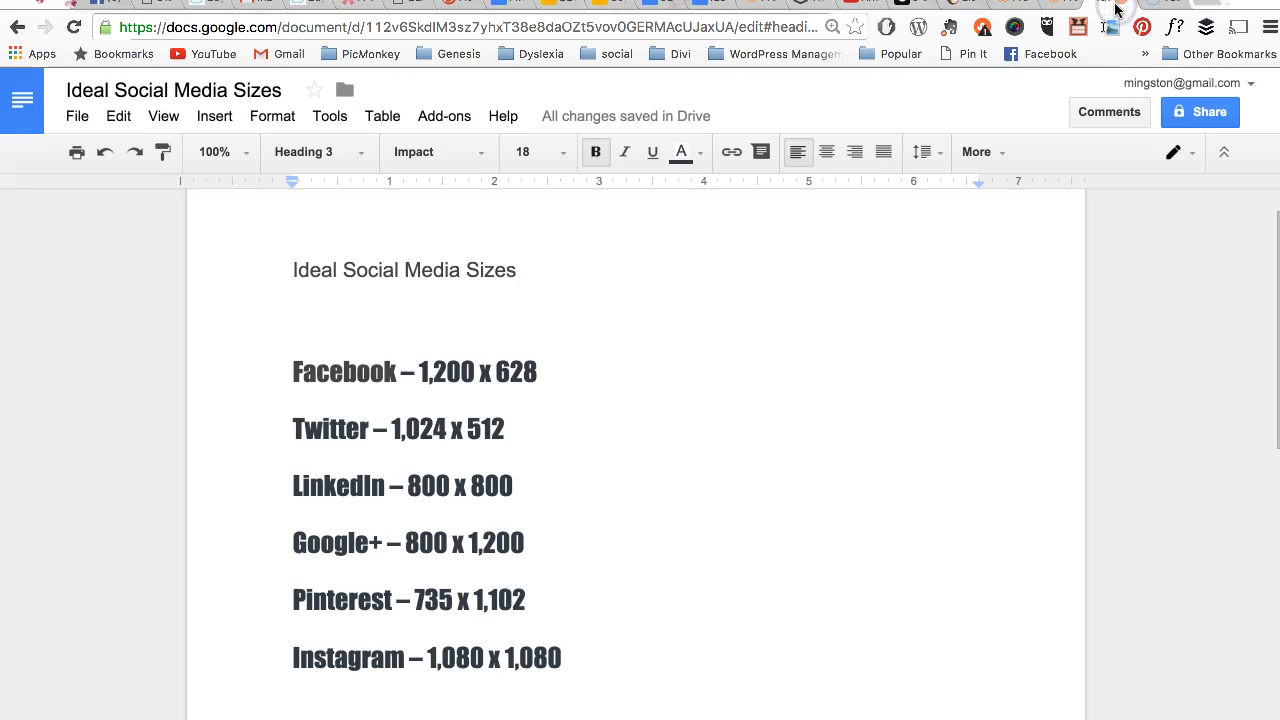
click(1062, 9)
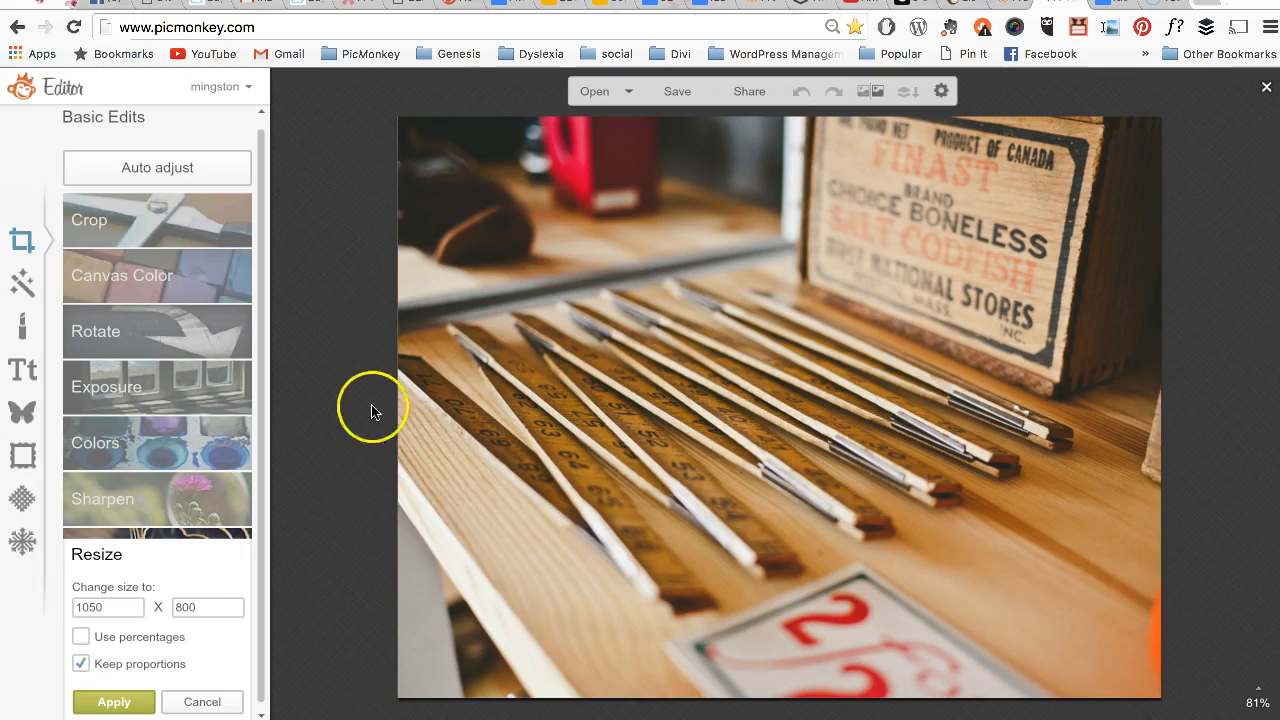
drag(224, 603, 133, 598)
text(1102)
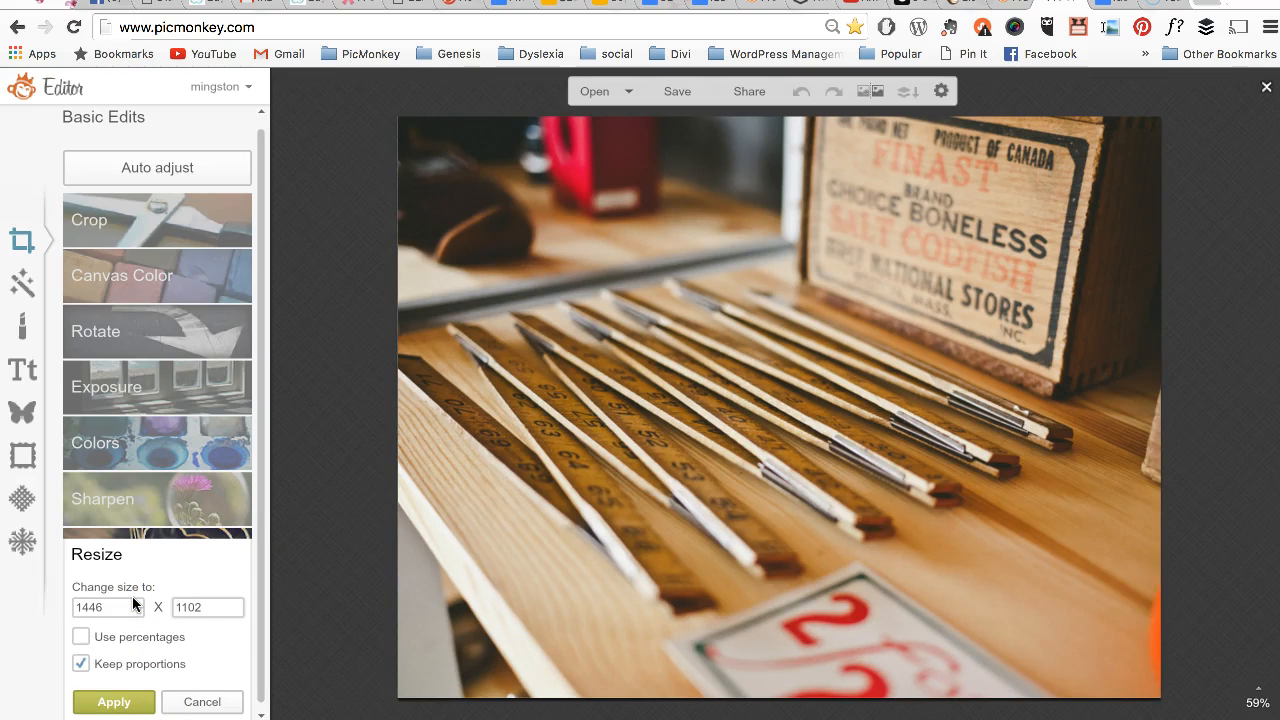
click(106, 704)
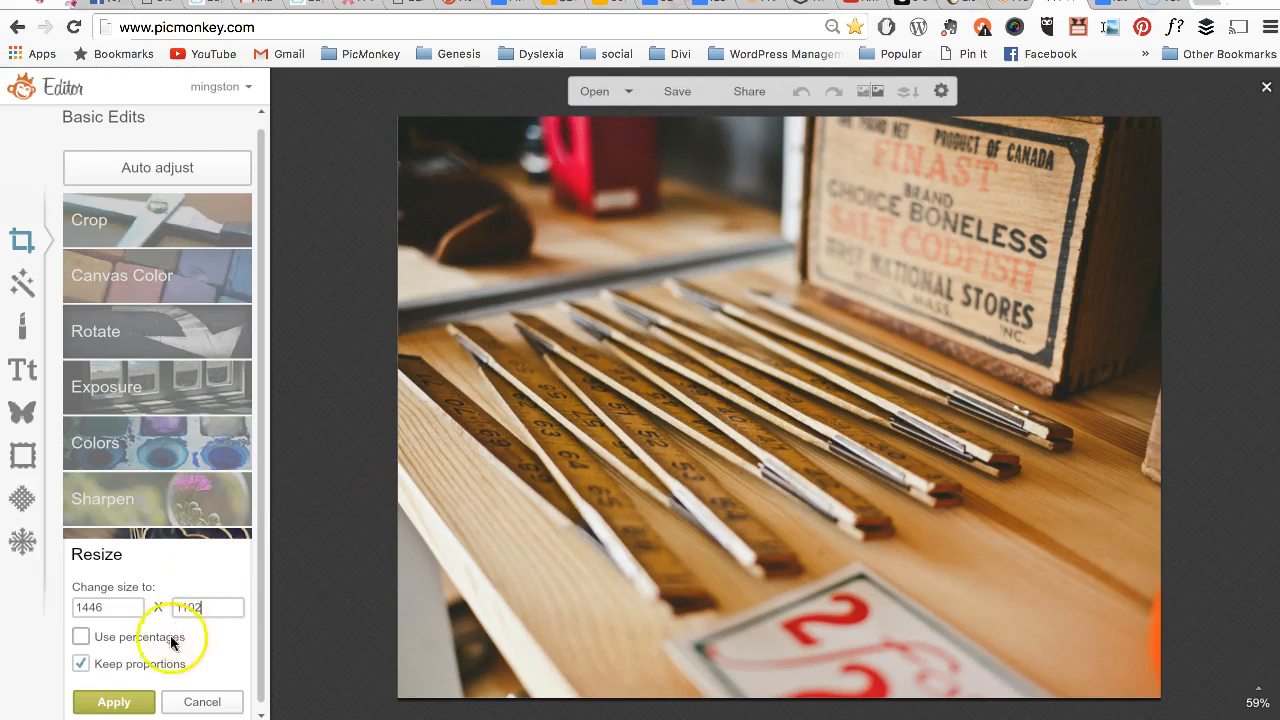
click(122, 702)
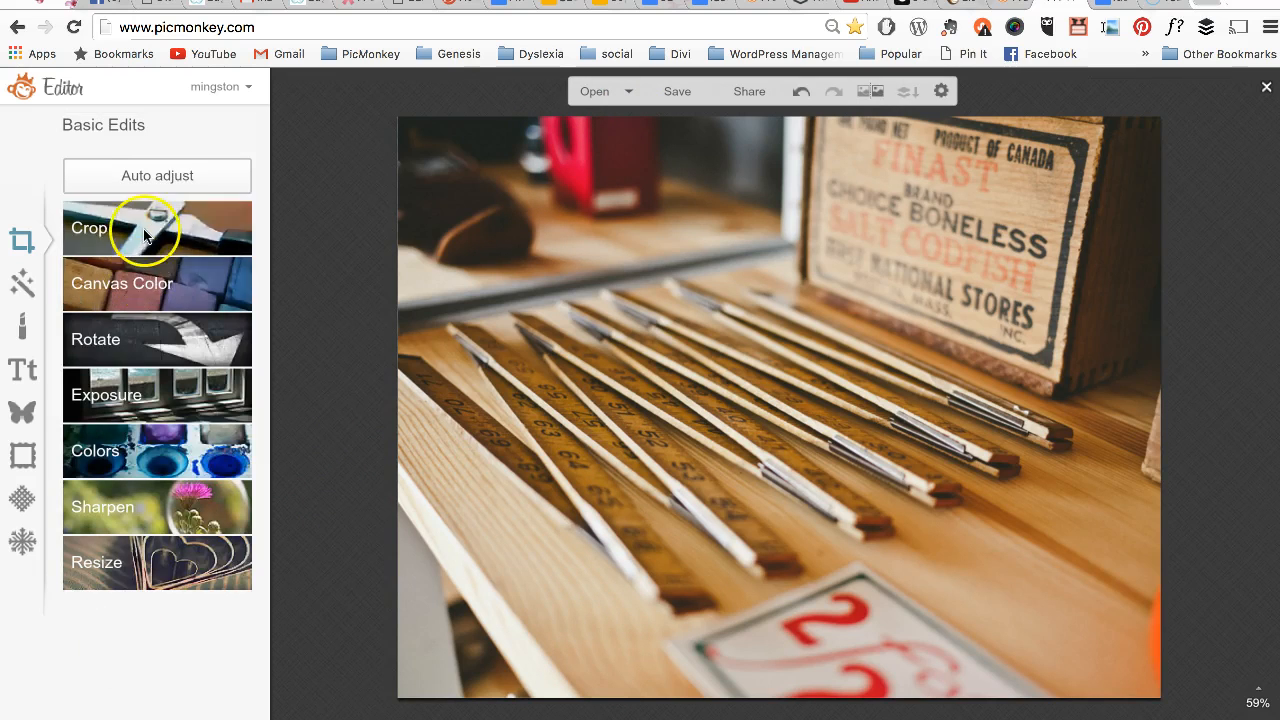
Start a crop with no fixed proportions and extend the crop frame to the photo's full height.
click(147, 228)
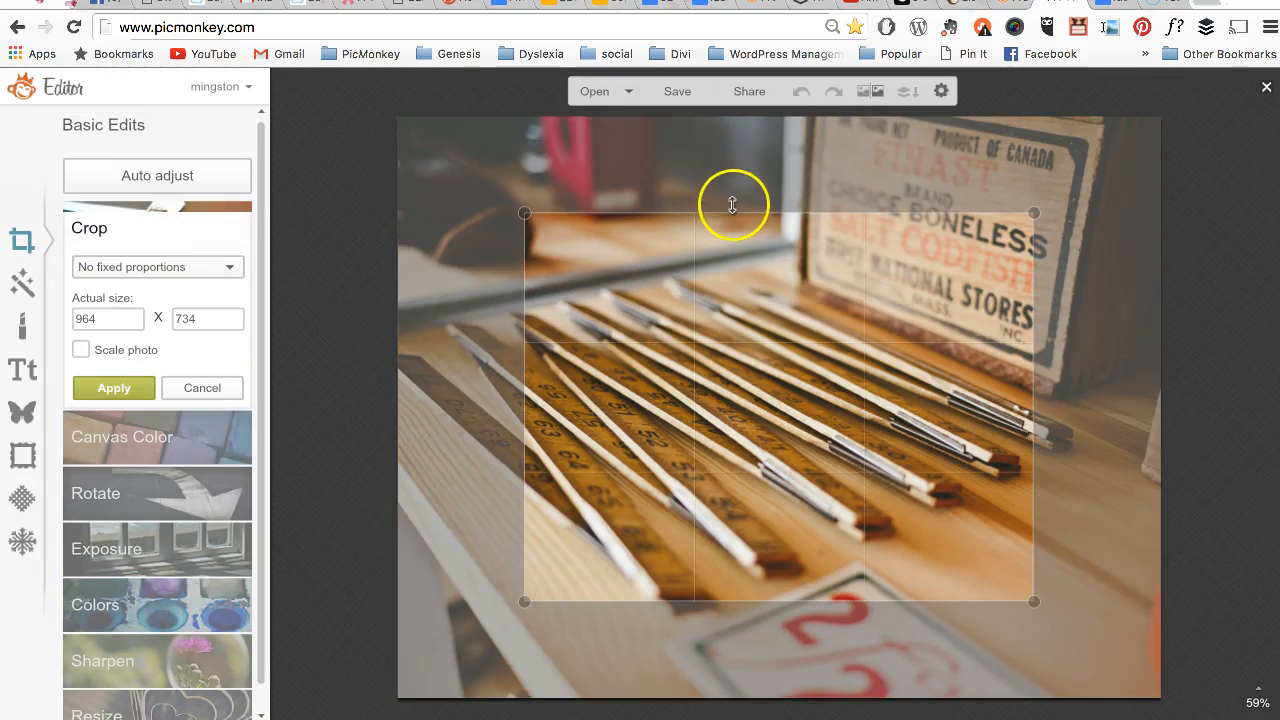
drag(735, 213, 736, 116)
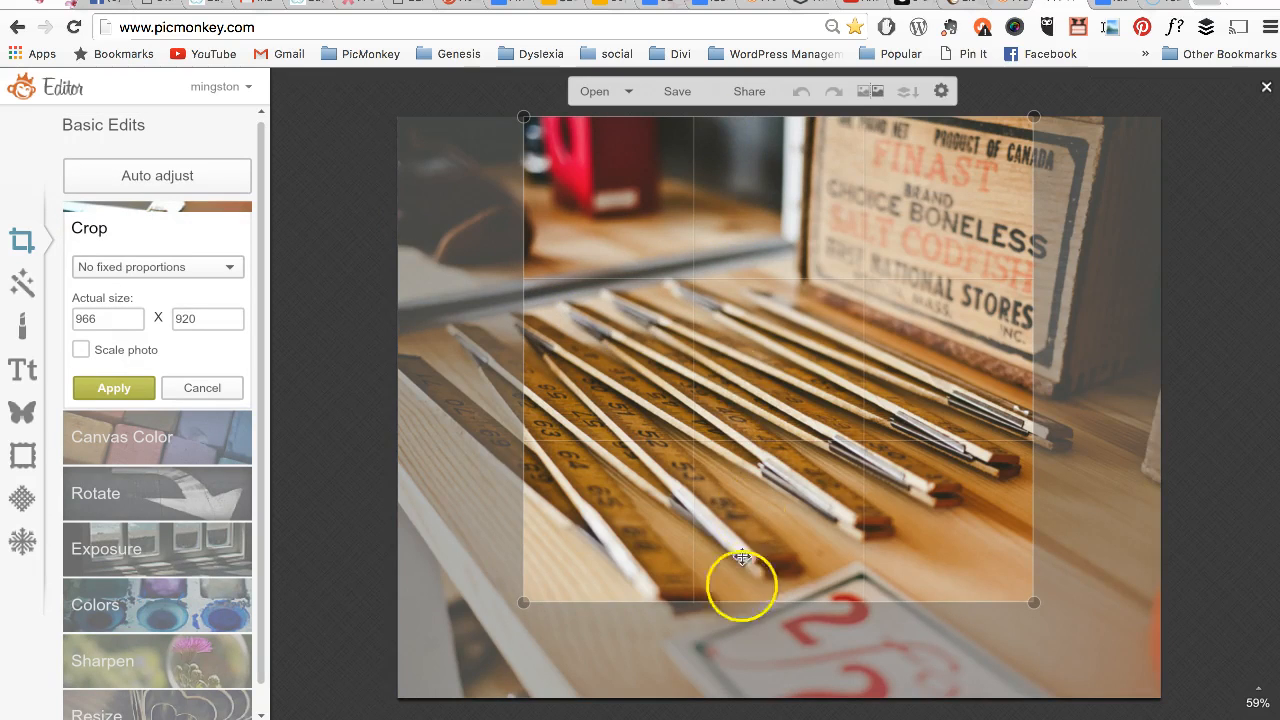
drag(737, 601, 737, 697)
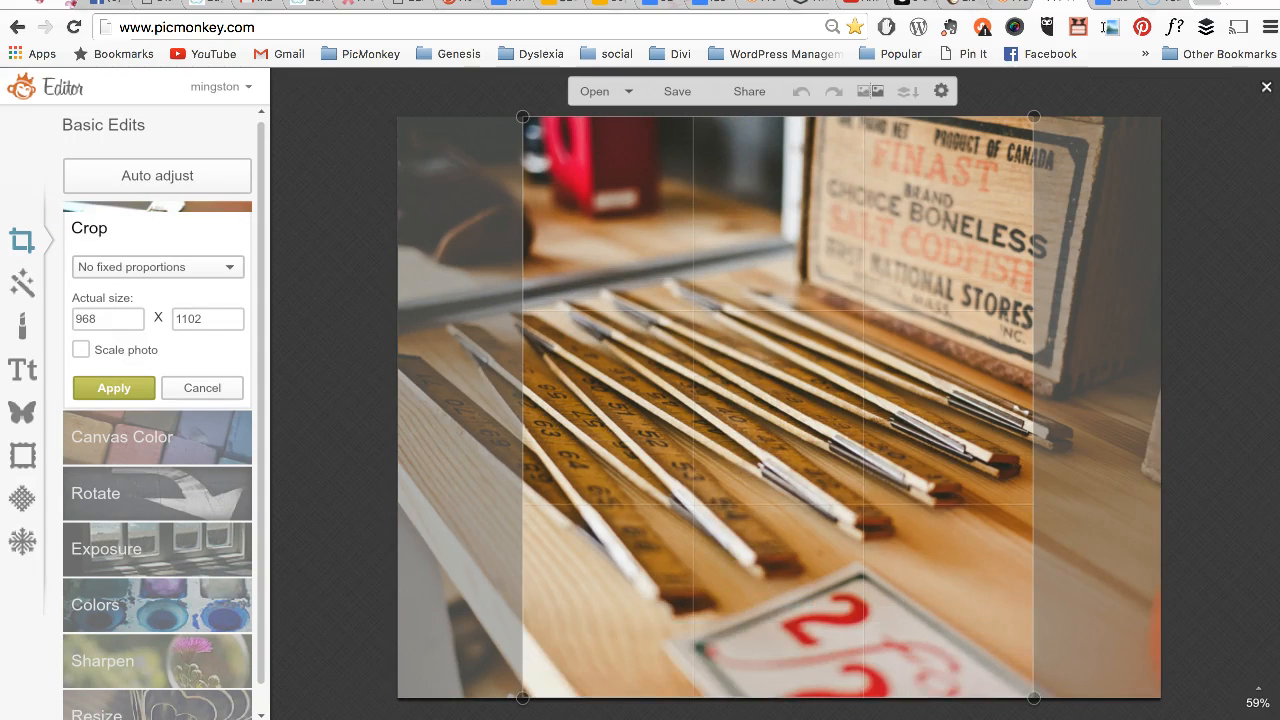
Recheck the Pinterest size in the document, set the crop width to 735, shift the frame to the photo's middle and apply the crop.
click(1110, 7)
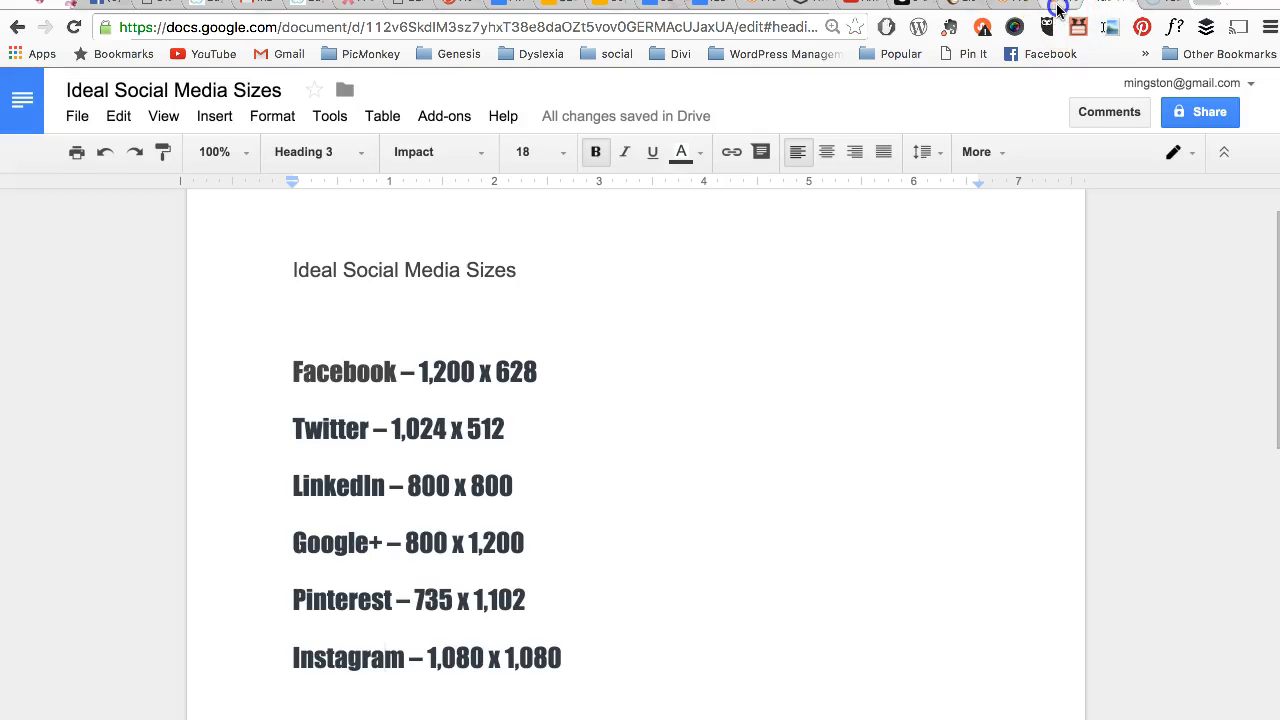
click(1060, 8)
double_click(114, 318)
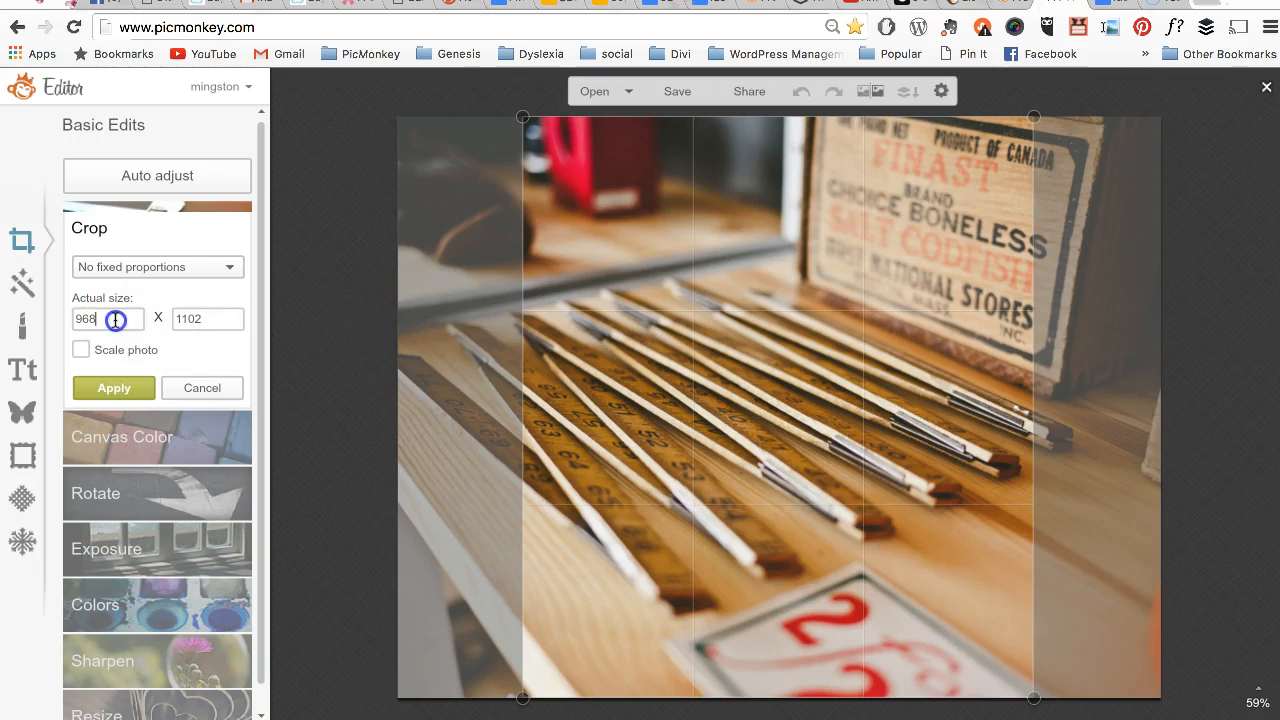
text(7)
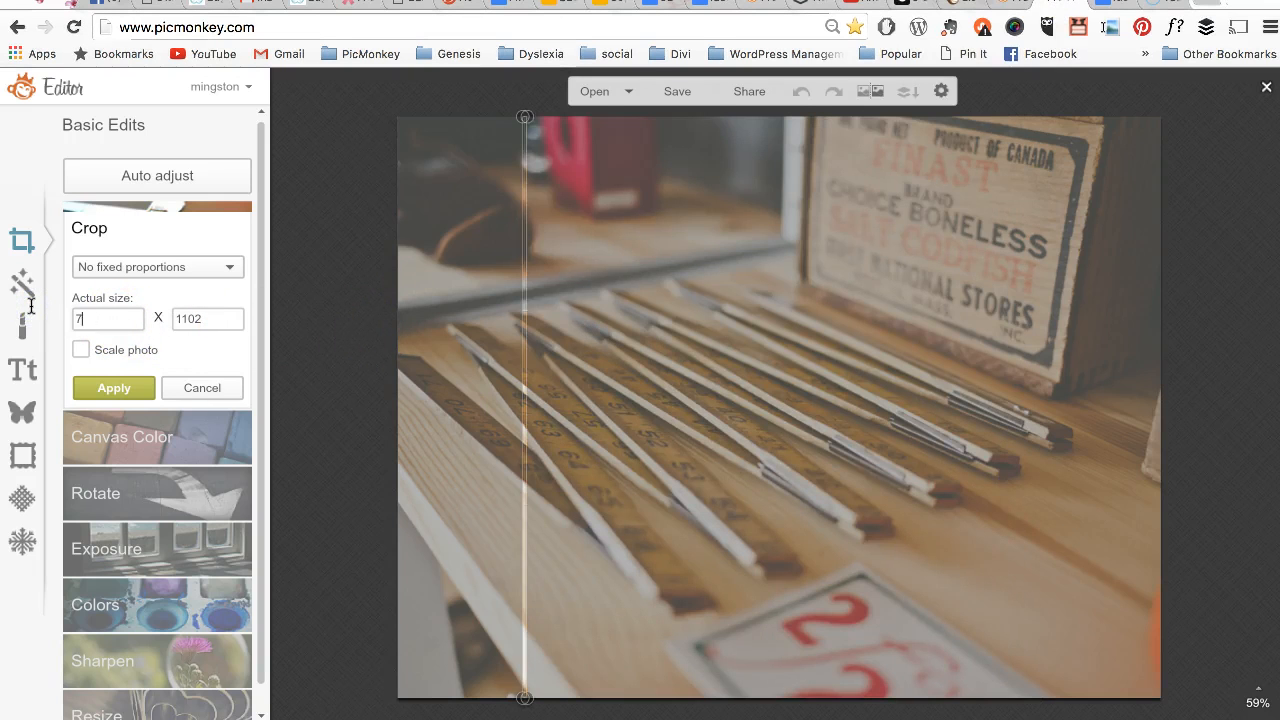
text(35)
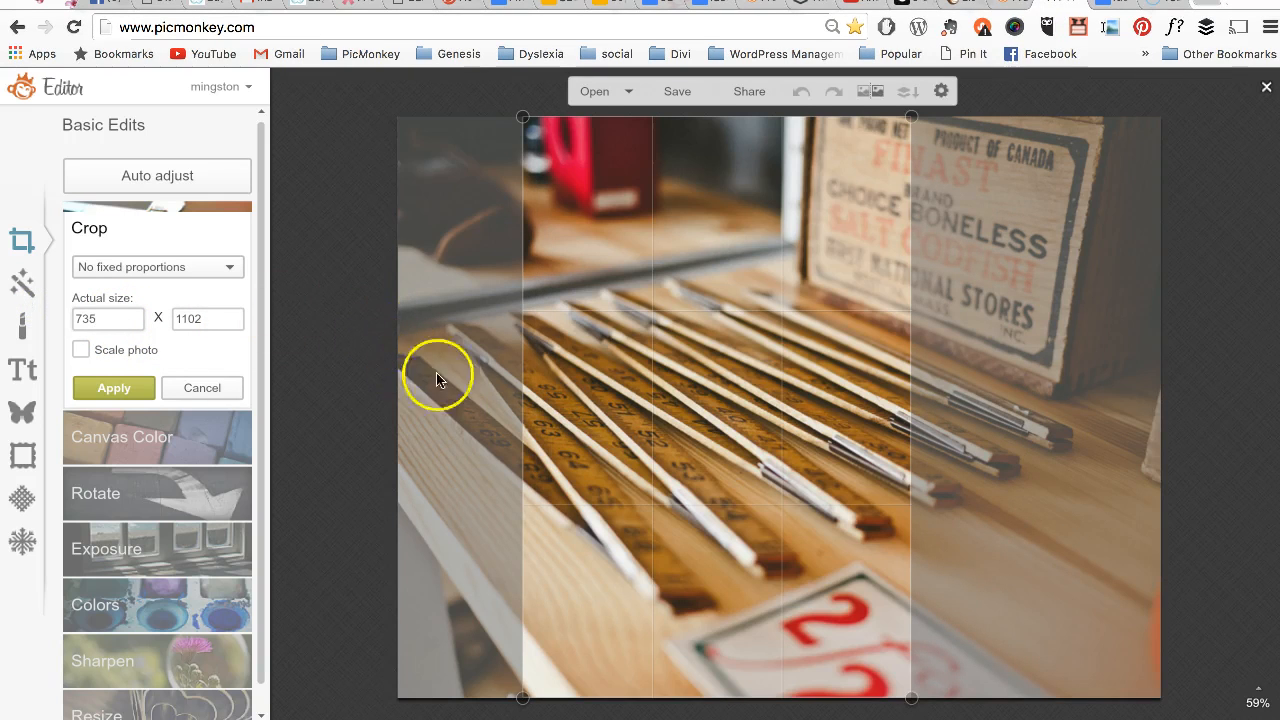
drag(650, 387, 768, 360)
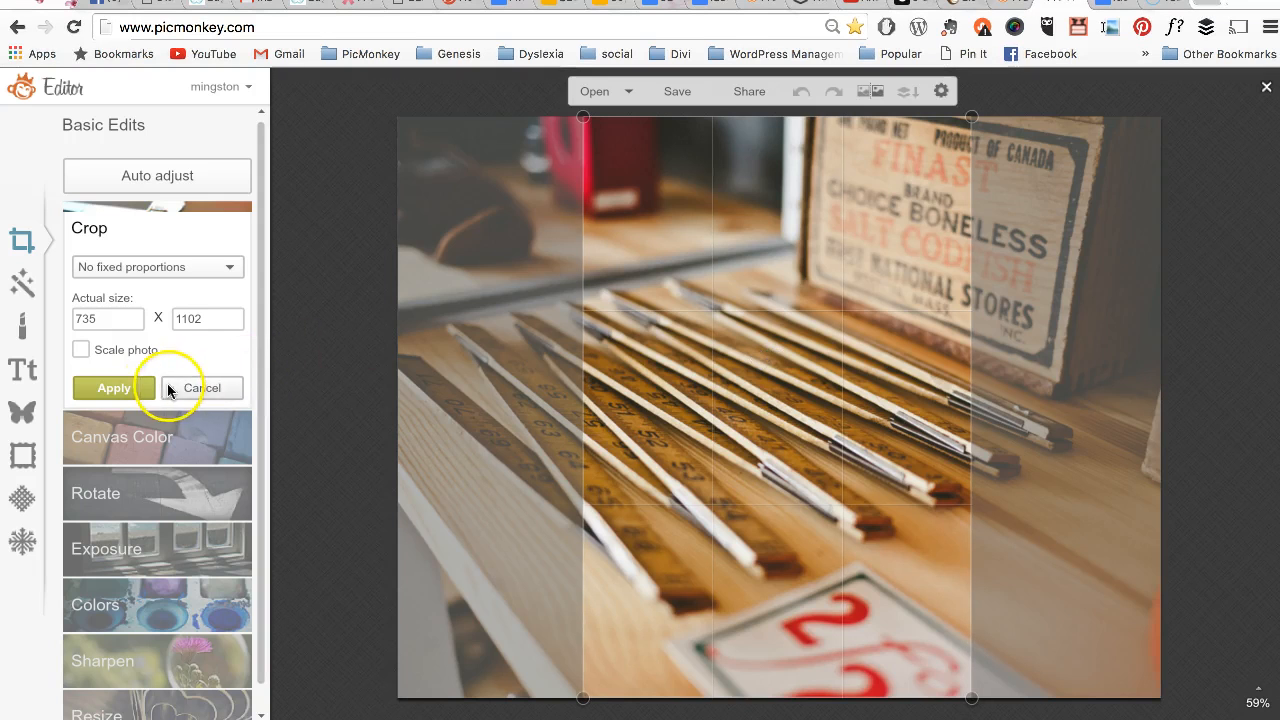
click(128, 386)
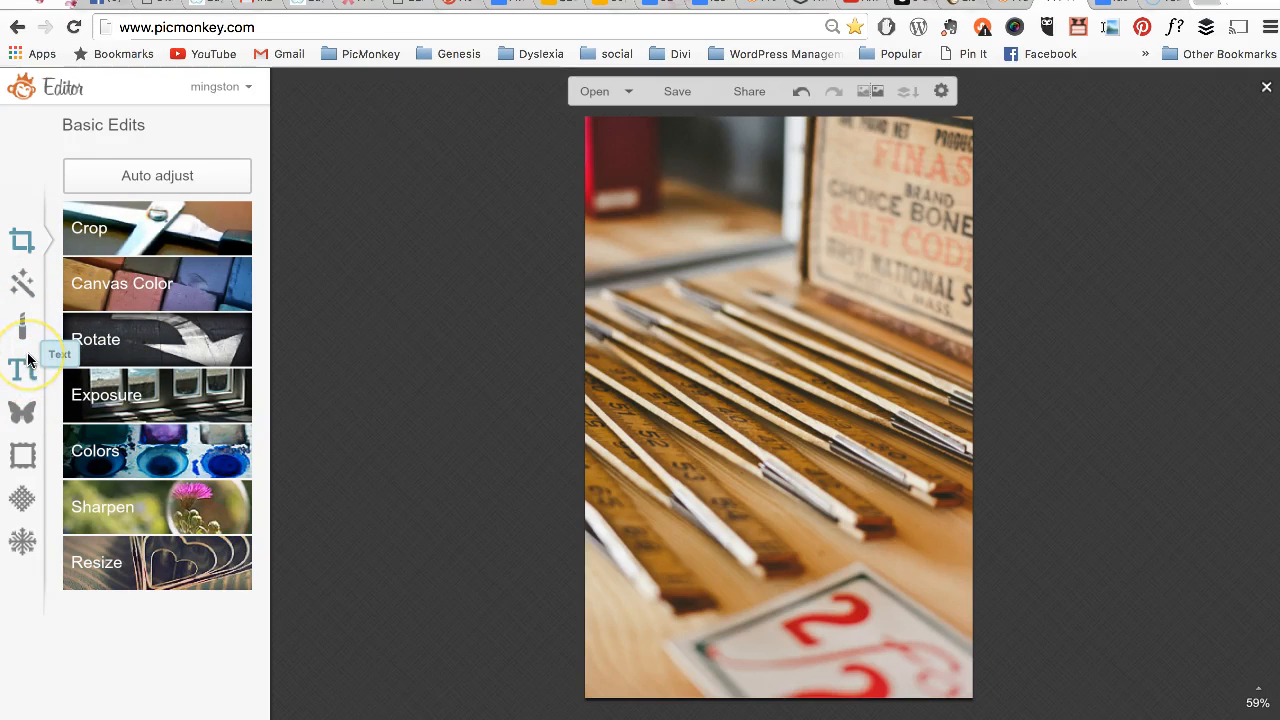
Add a text box in the Nexa Rust font and move it to the upper edge of the photo.
click(25, 365)
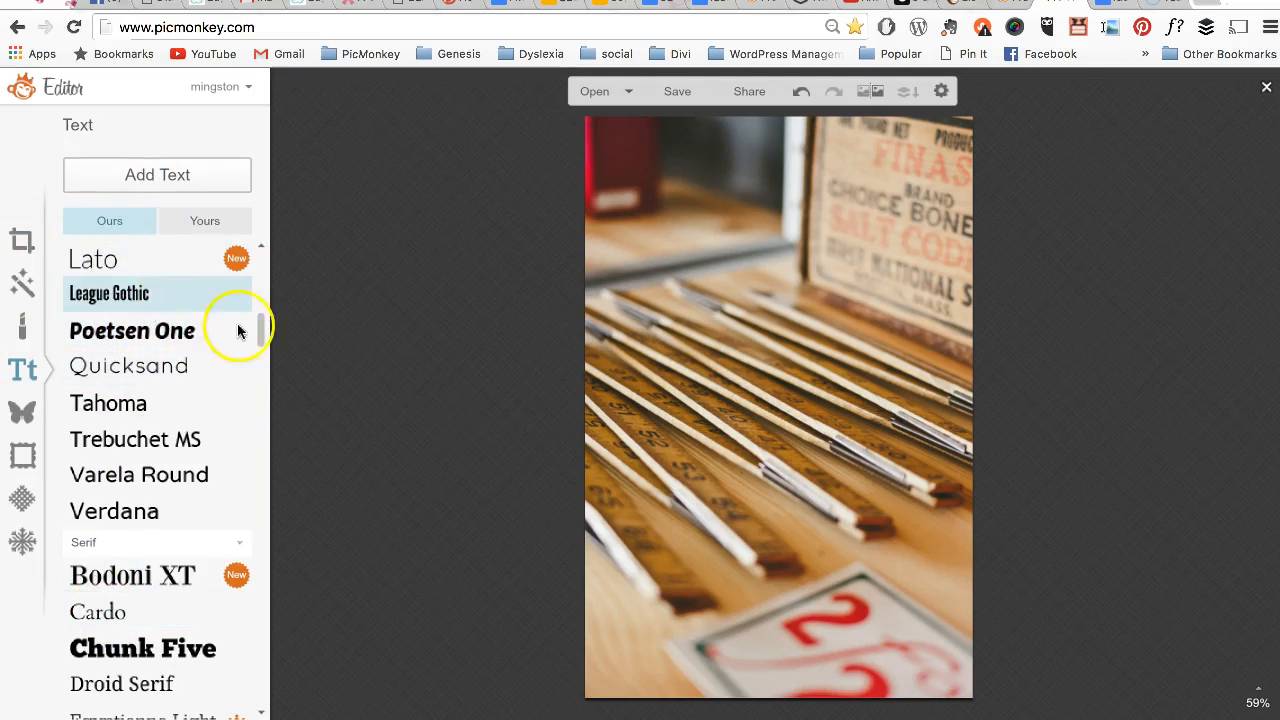
drag(262, 335, 260, 250)
click(165, 284)
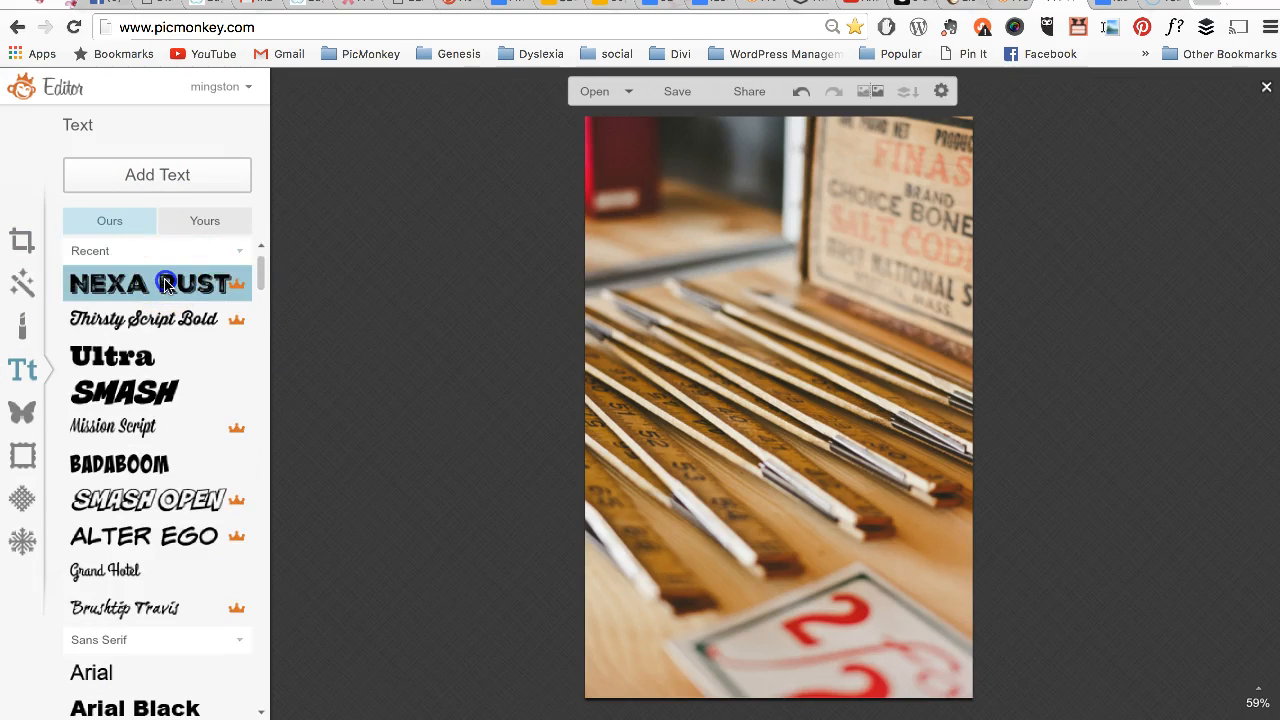
click(205, 165)
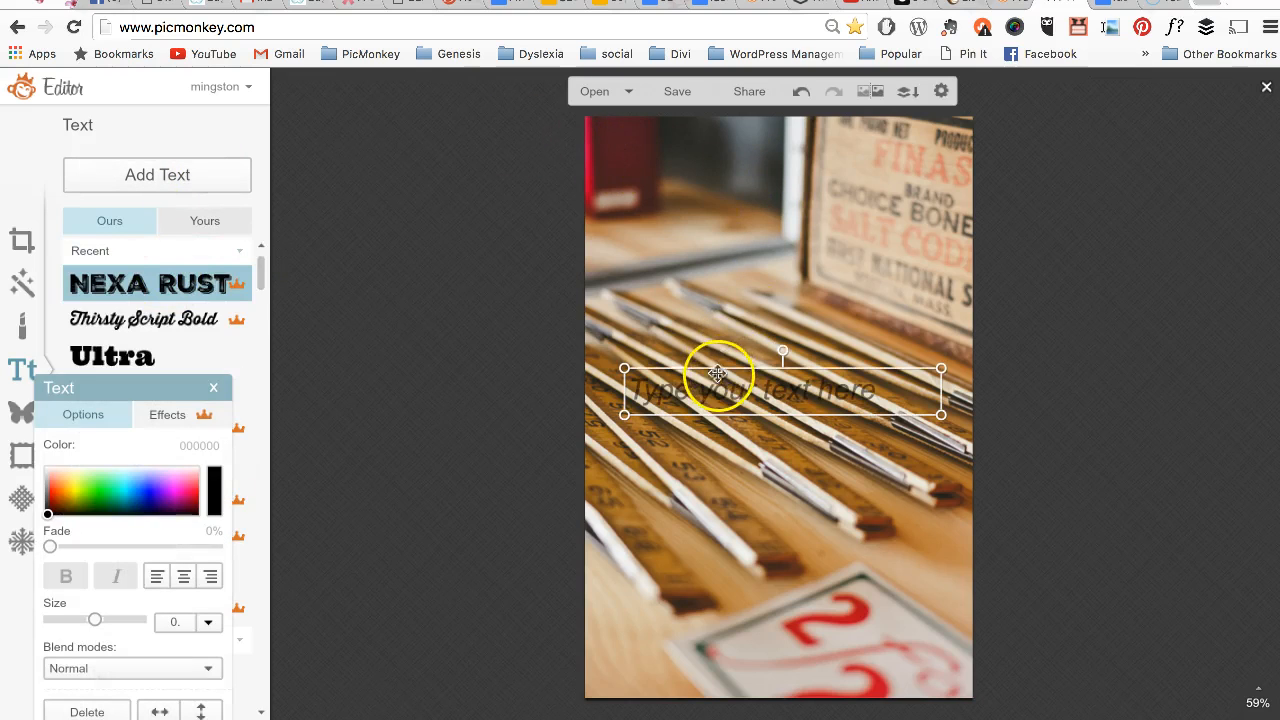
drag(716, 395, 703, 160)
Enter the headline "CREATE THE PERFECT SIZED PINTEREST IMAGE" and move it down so all its lines sit inside the photo.
text(CREATE)
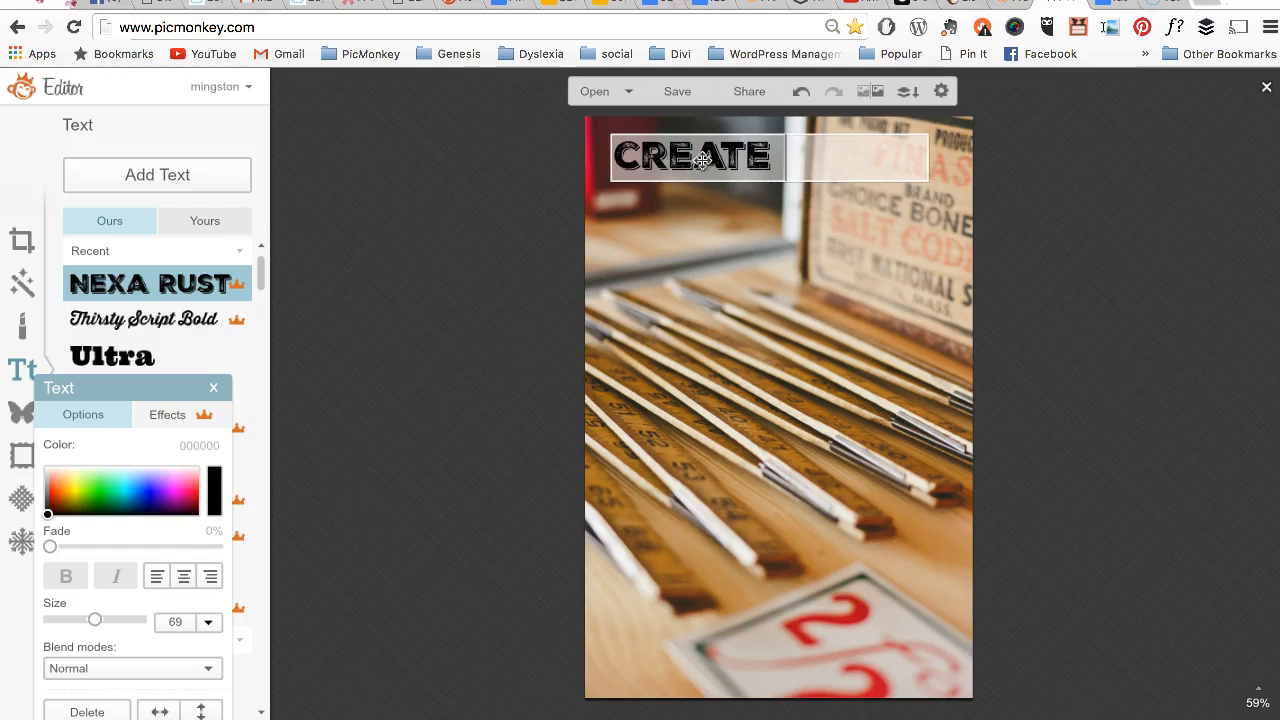
text( THE PERFECT I)
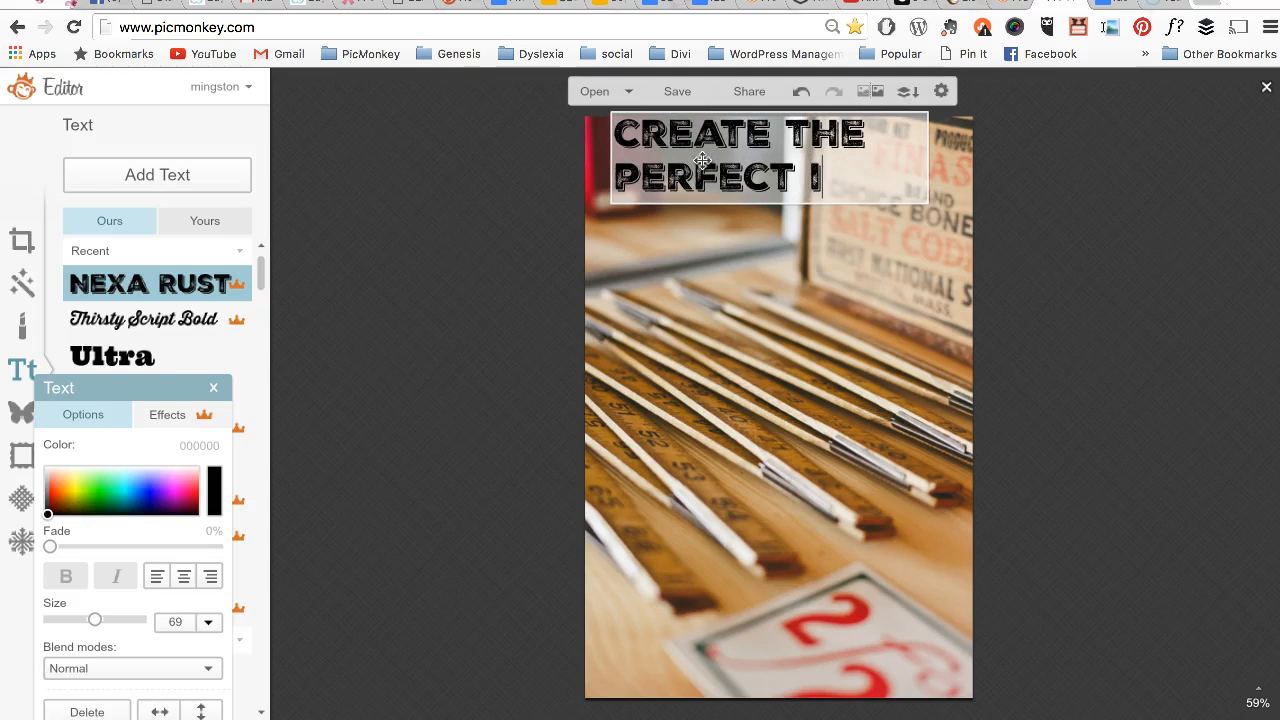
text(SIZED PINT)
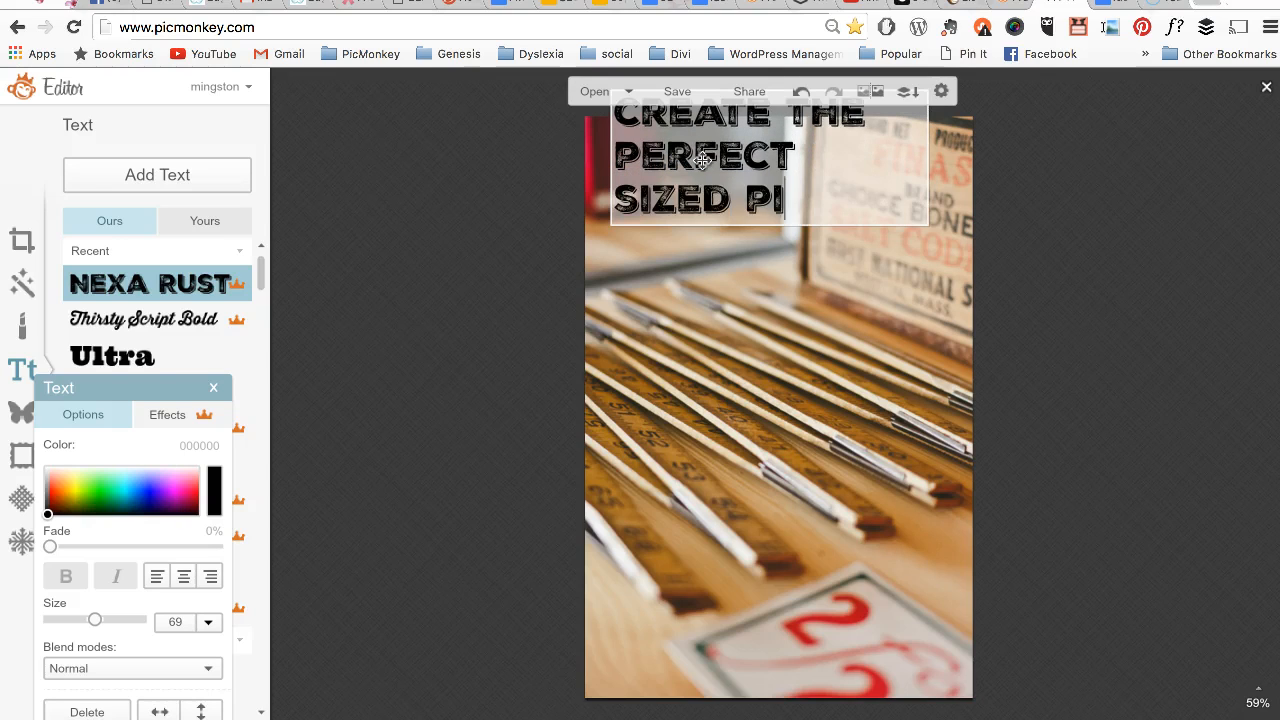
text(EREST I)
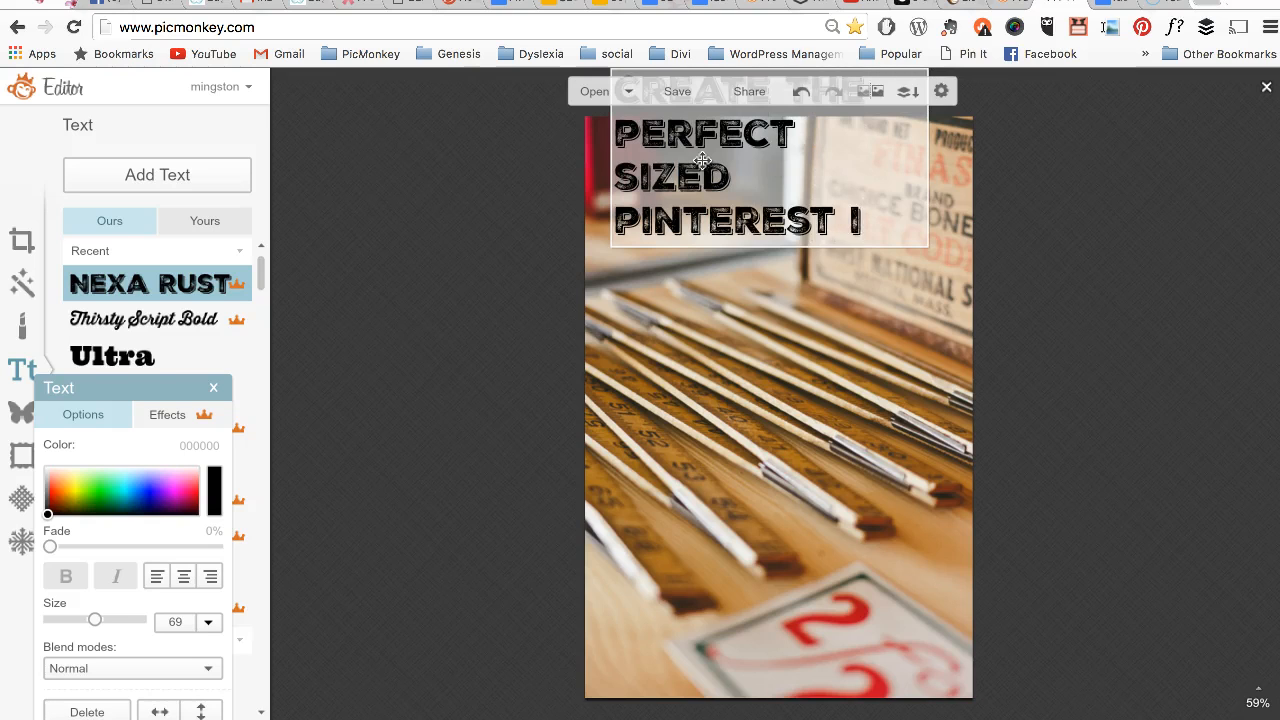
text(MAGE)
click(1006, 374)
drag(774, 177, 766, 278)
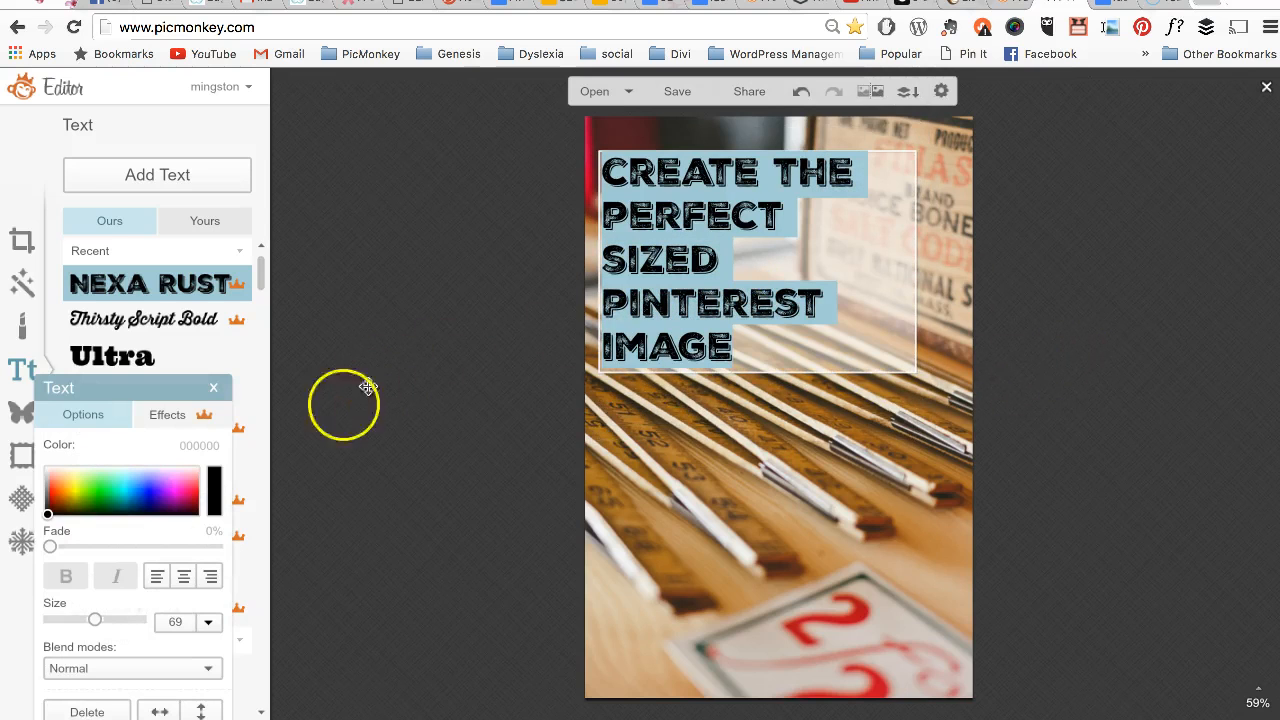
Enlarge the headline text to size 96 and reposition it within the upper part of the photo.
click(208, 622)
drag(215, 530, 214, 577)
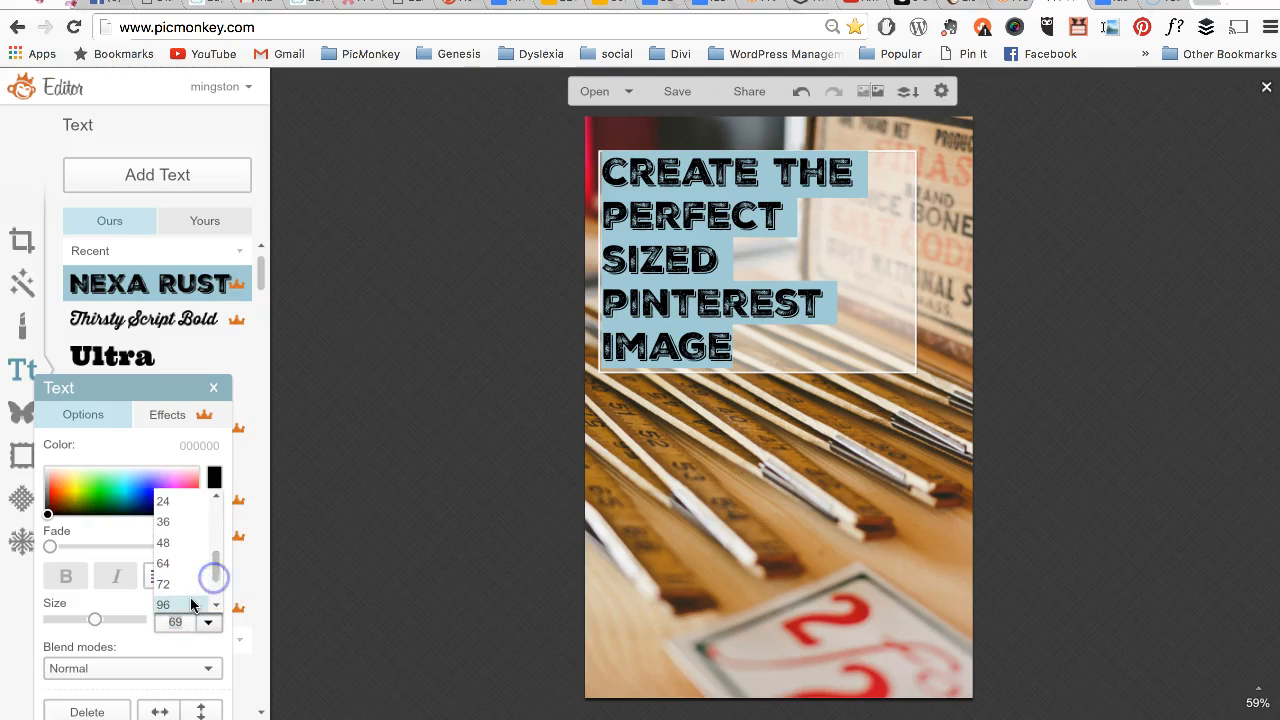
click(190, 590)
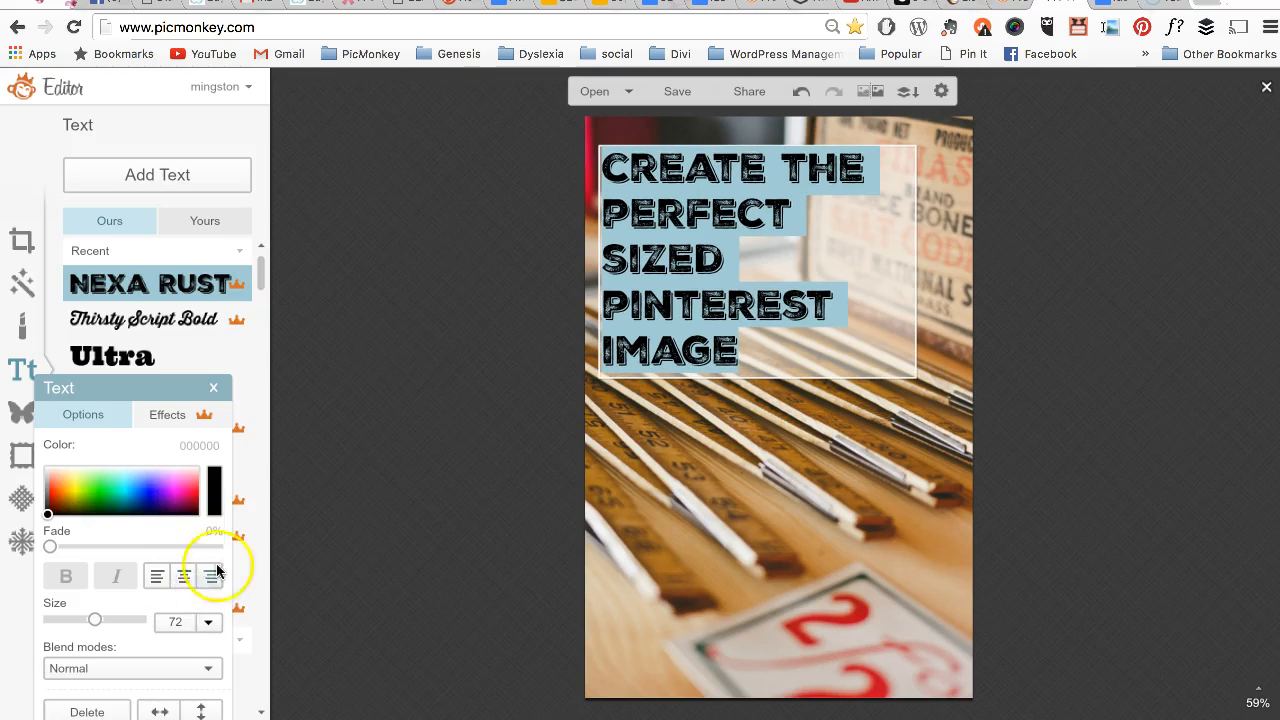
click(208, 622)
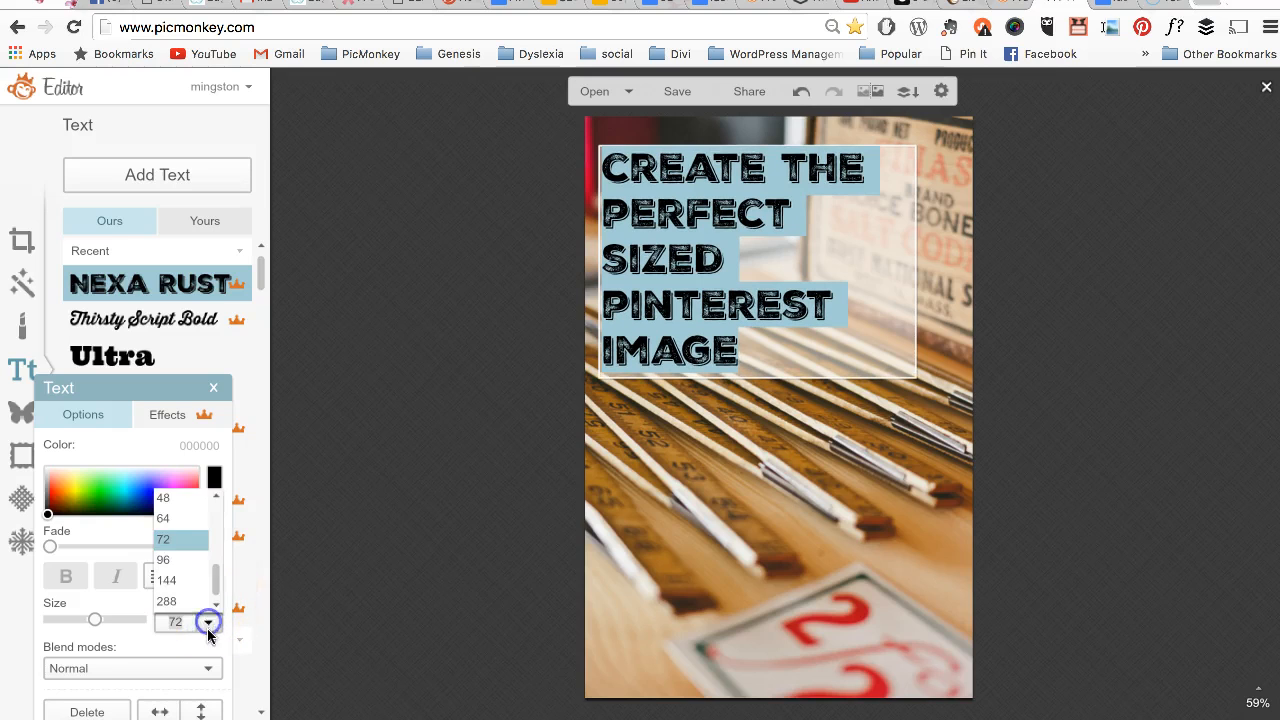
click(176, 559)
click(1038, 418)
drag(786, 337, 777, 386)
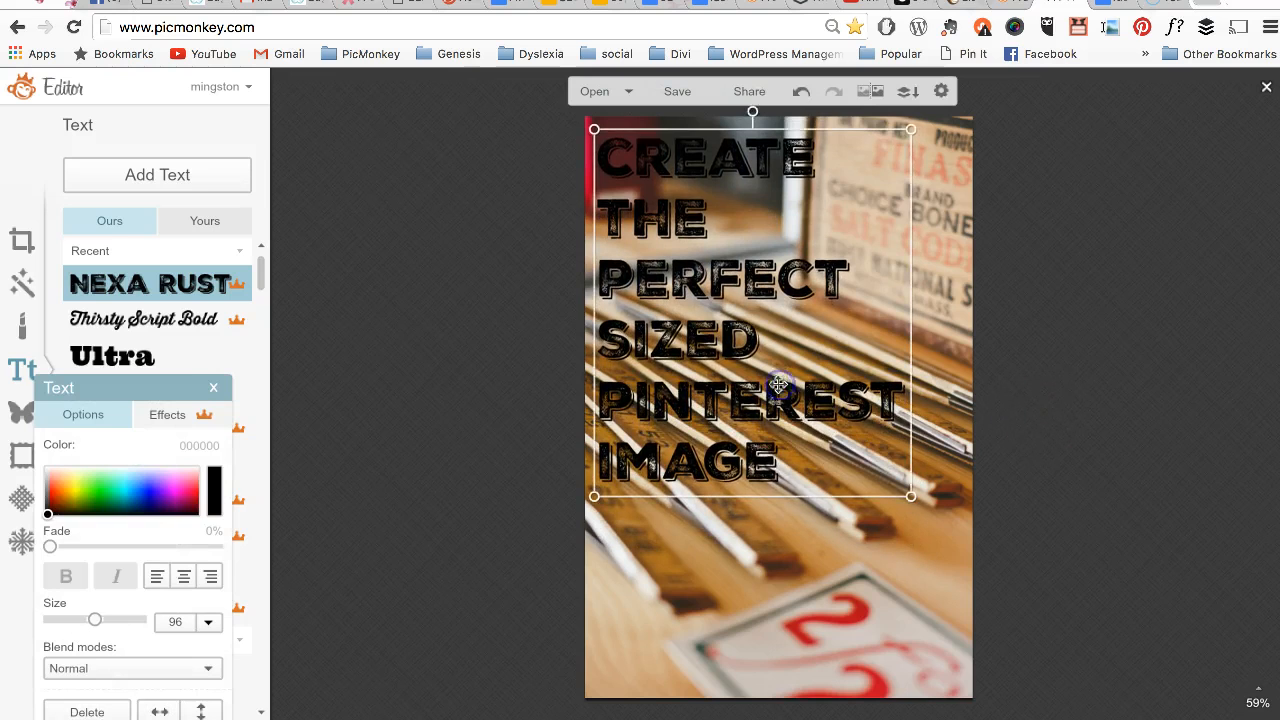
Change the color of the whole headline to white (ffffff) and deselect the text.
double_click(777, 386)
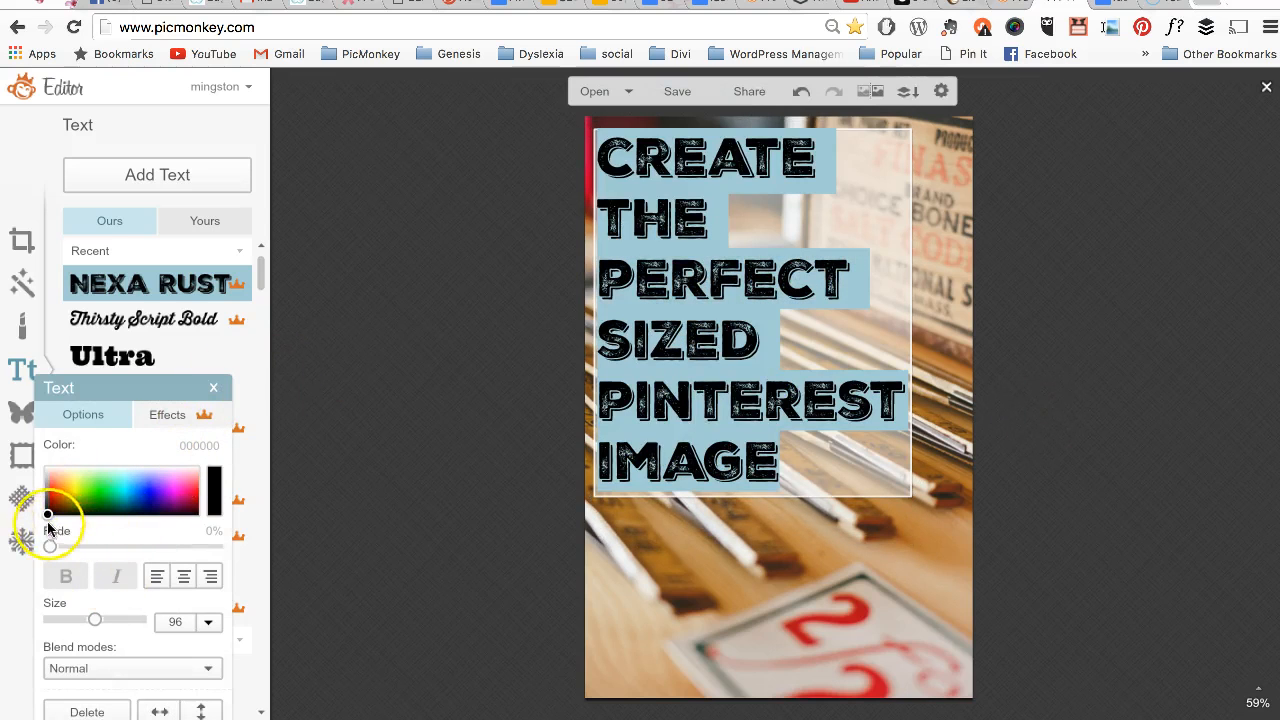
drag(45, 515, 23, 424)
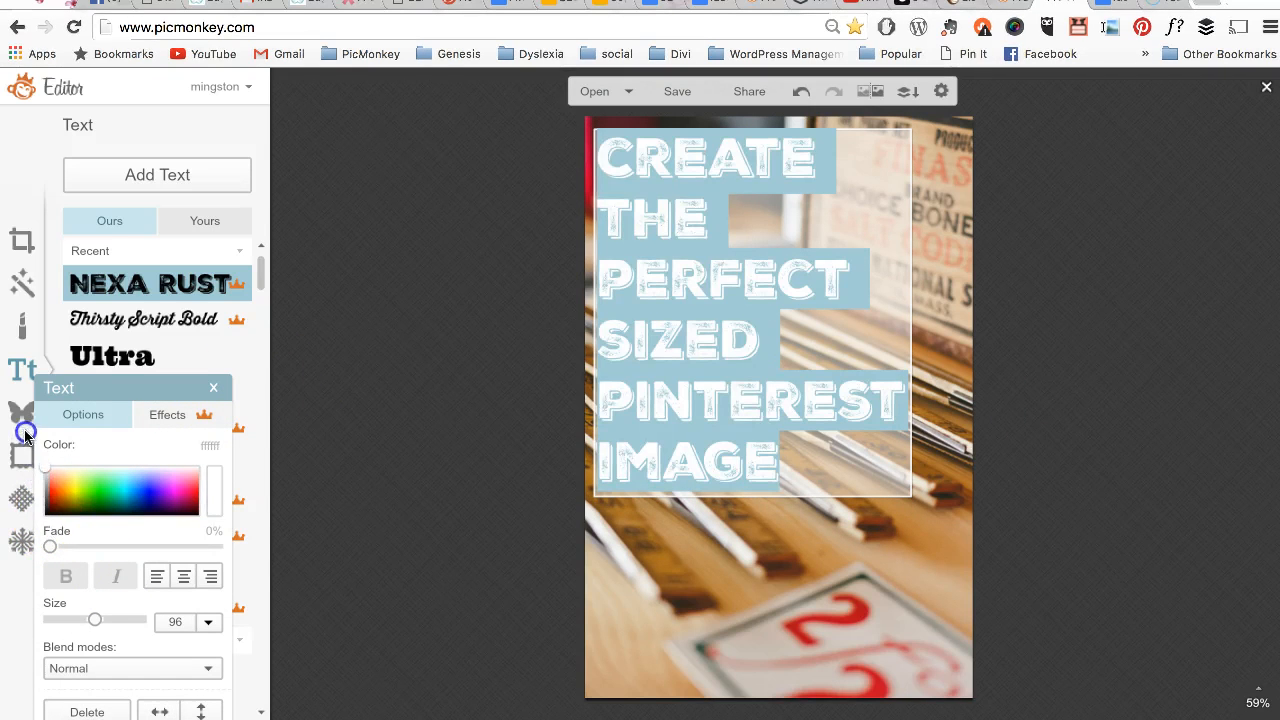
click(402, 519)
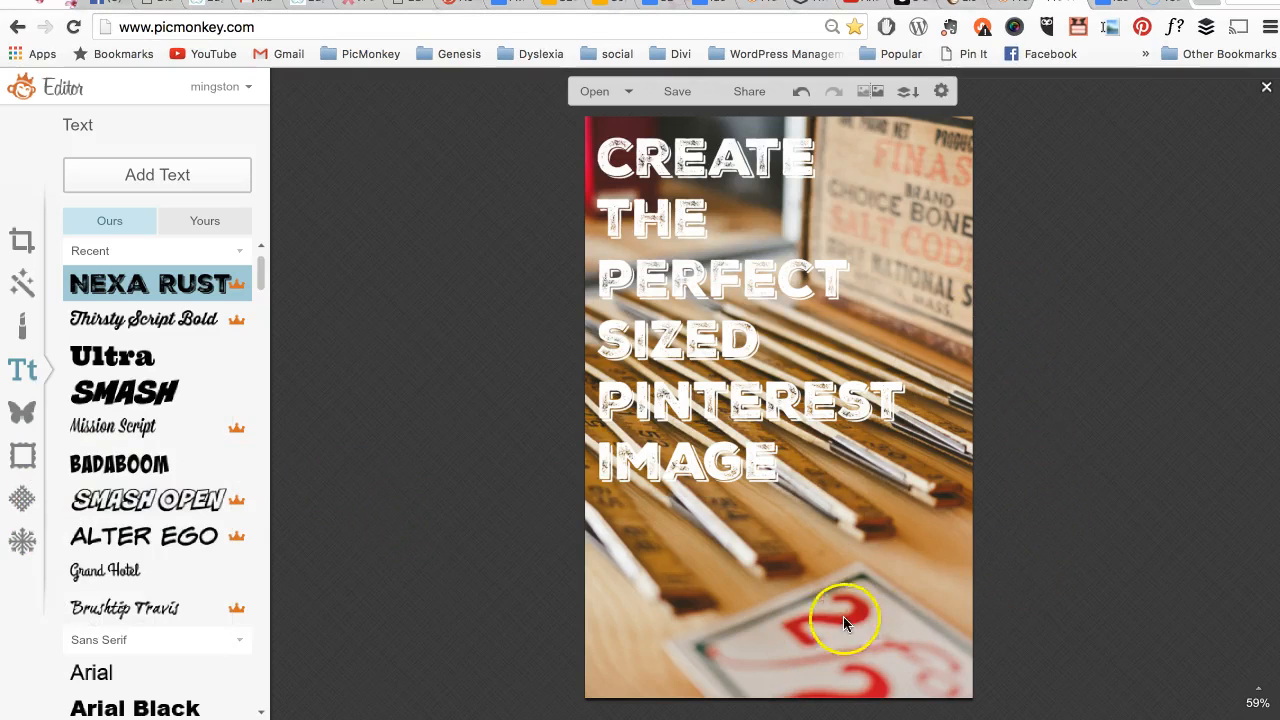